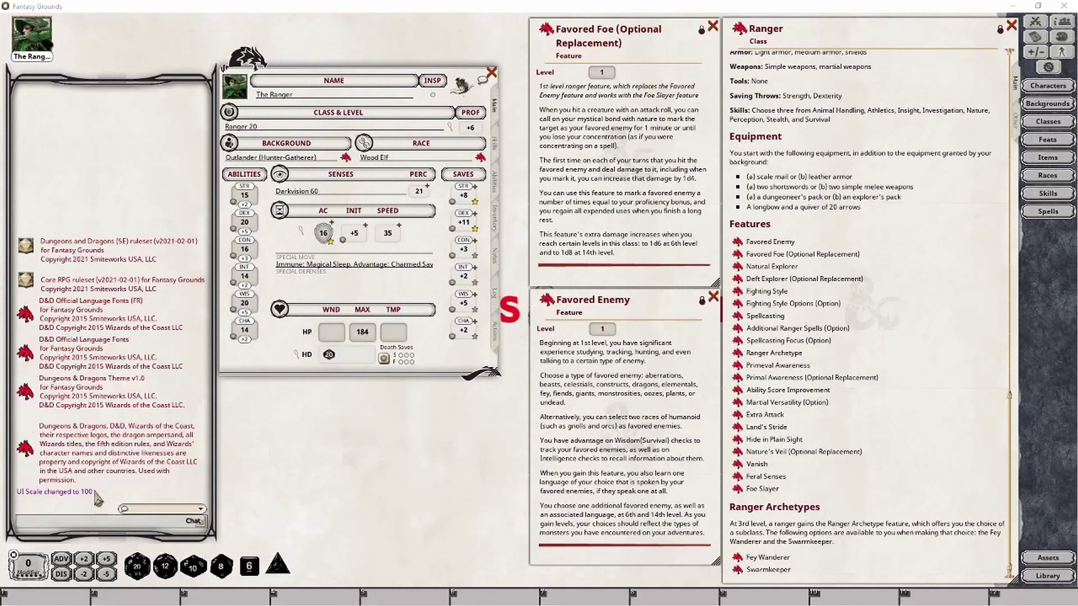
- Add the Favored Foe (Optional Replacement) feature to The Ranger's powers and assign it to the Ranger group
left_click(496, 334)
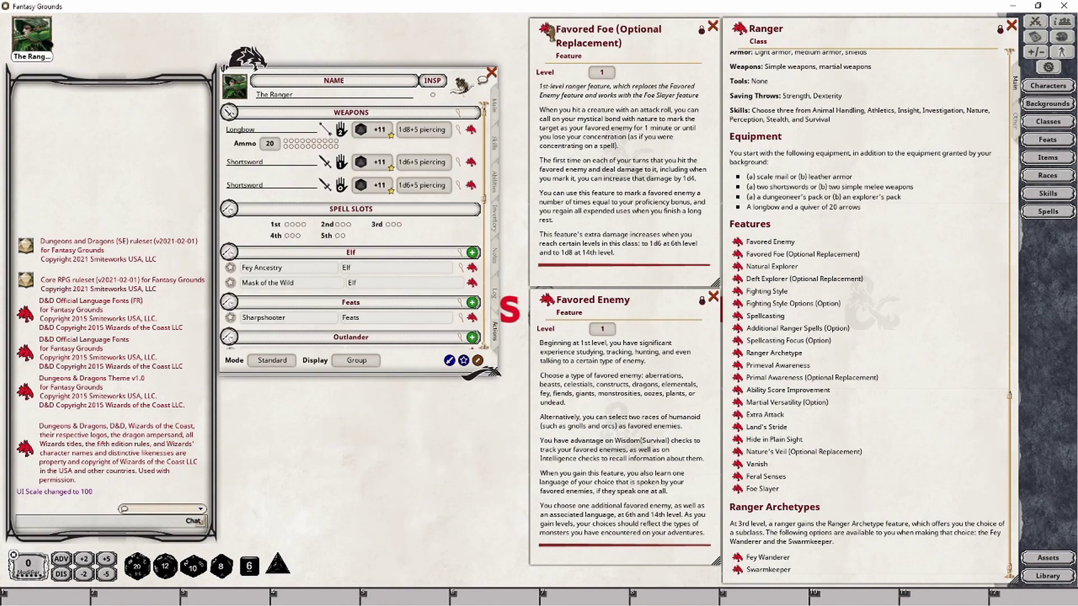
left_click_drag(548, 31, 399, 263)
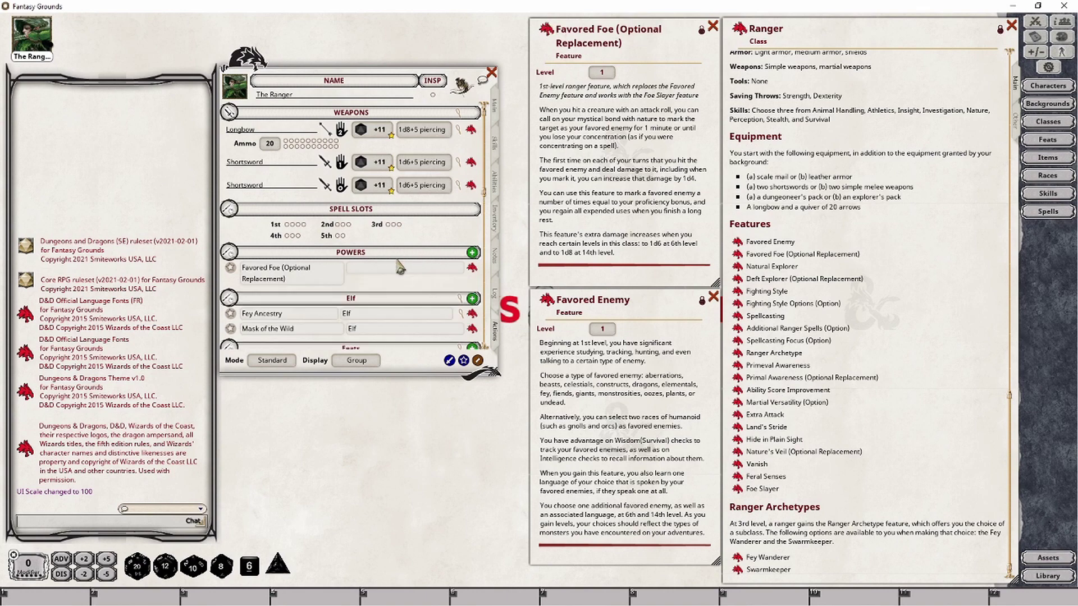
scroll(353, 281, "down", 5)
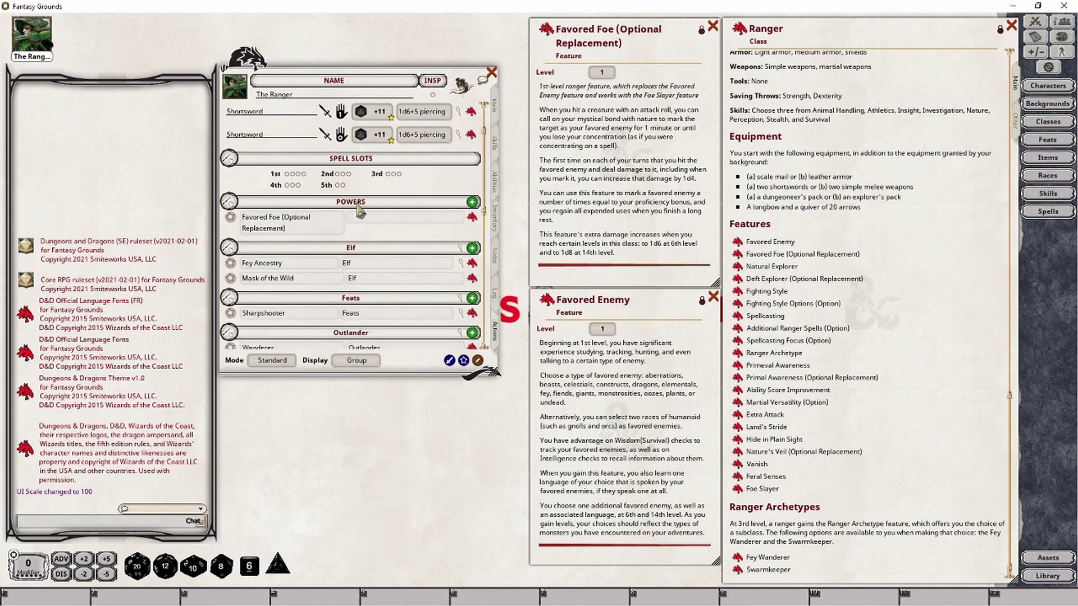
scroll(355, 300, "down", 1)
scroll(365, 186, "up", 3)
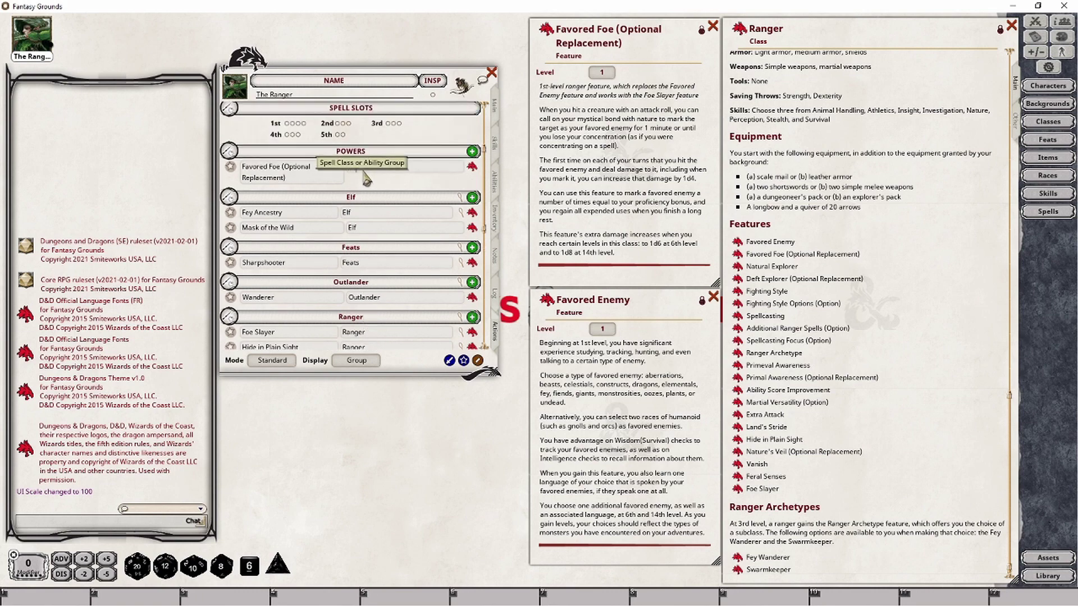
key("Tab")
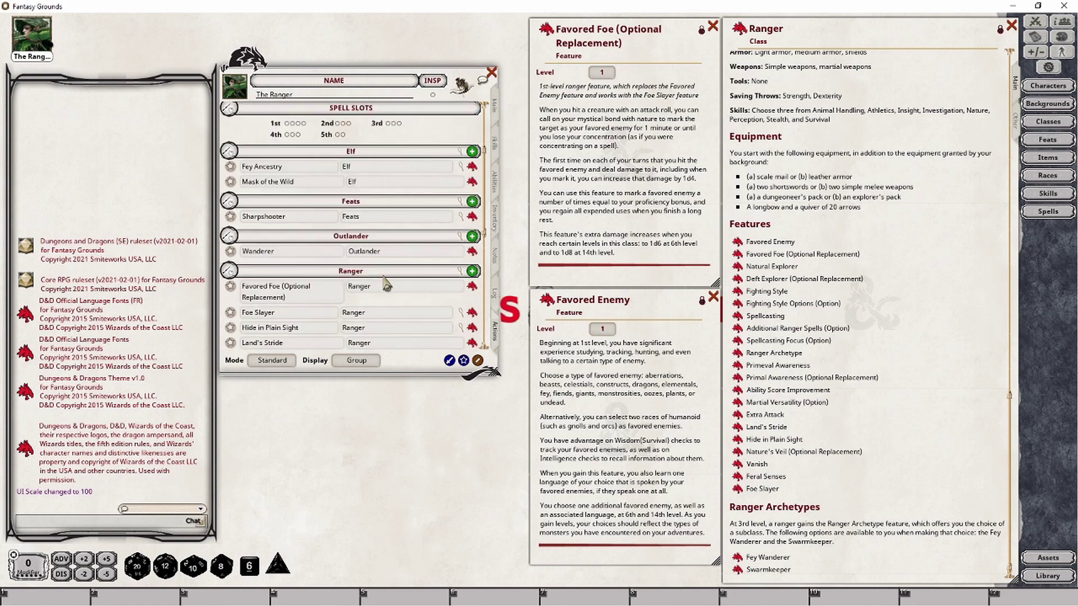
- Add a damage action and an effect action to the Favored Foe power
scroll(387, 283, "down", 1)
scroll(386, 284, "down", 1)
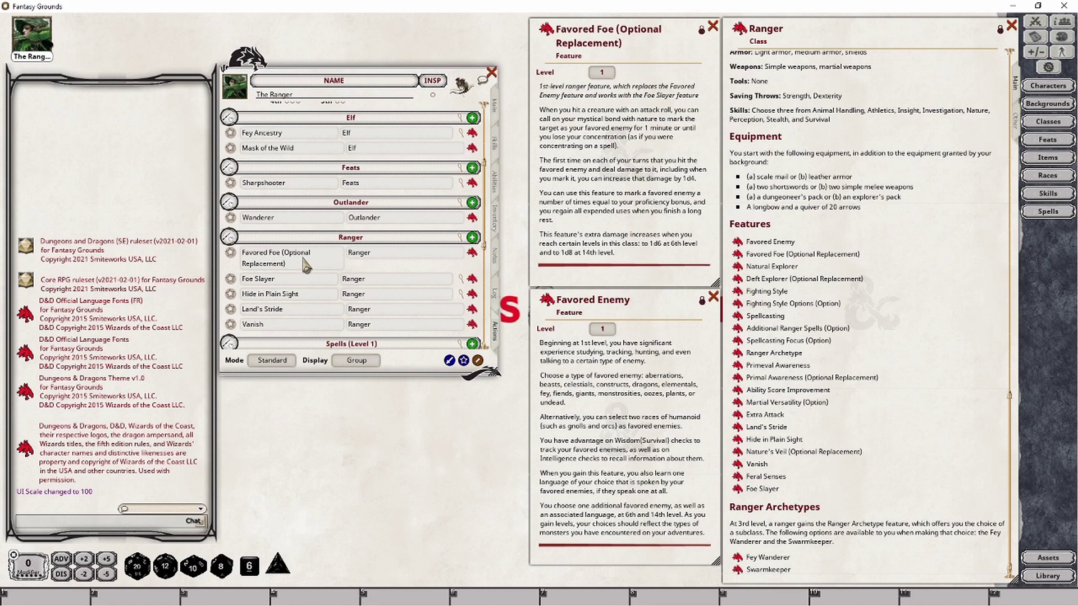
right_click(400, 260)
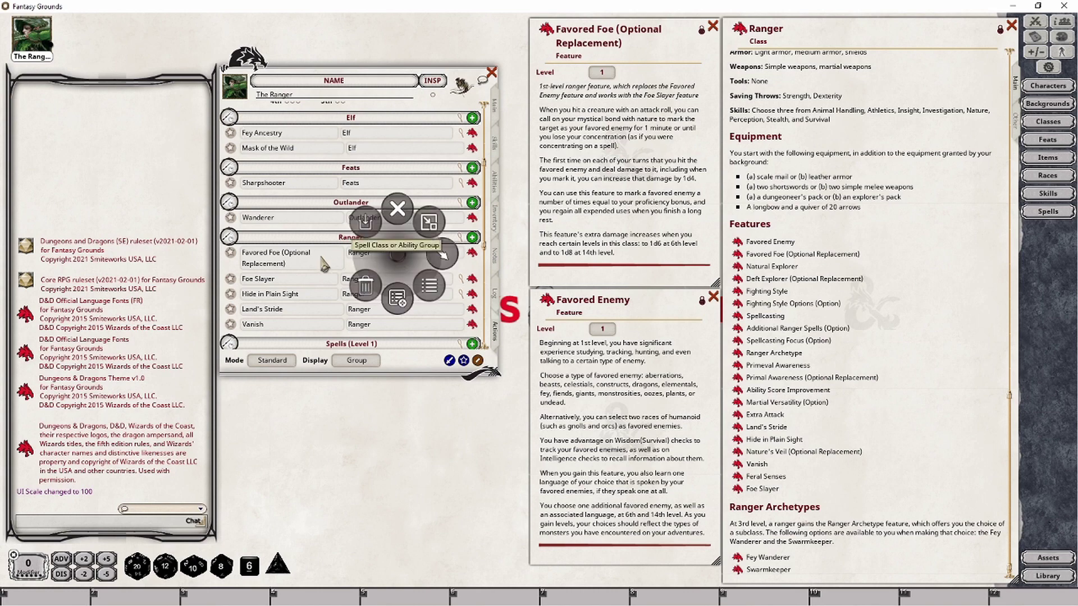
left_click(439, 257)
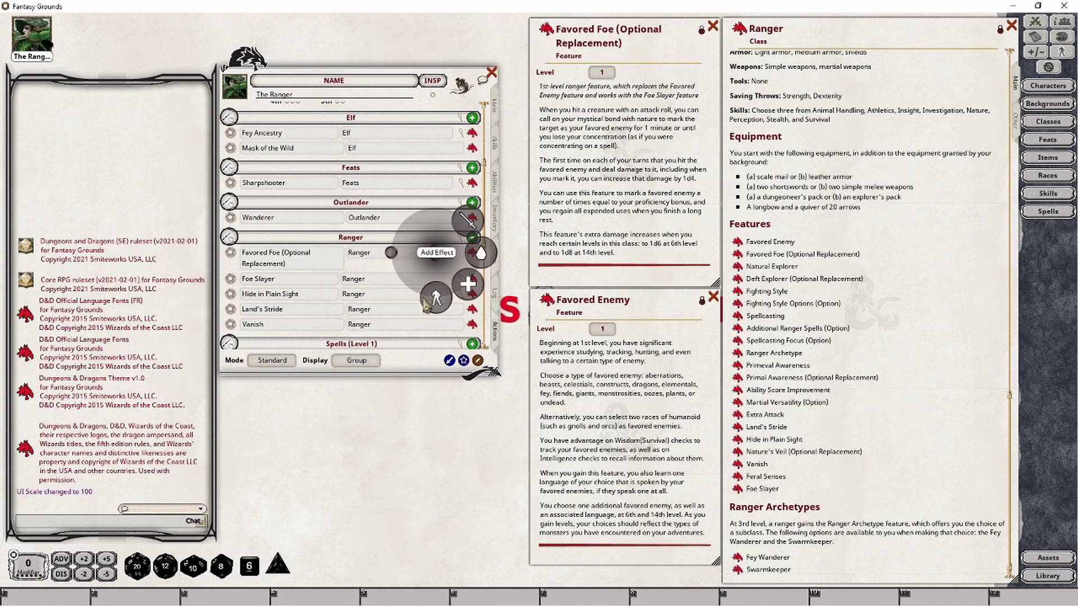
left_click(481, 254)
right_click(438, 255)
left_click(478, 257)
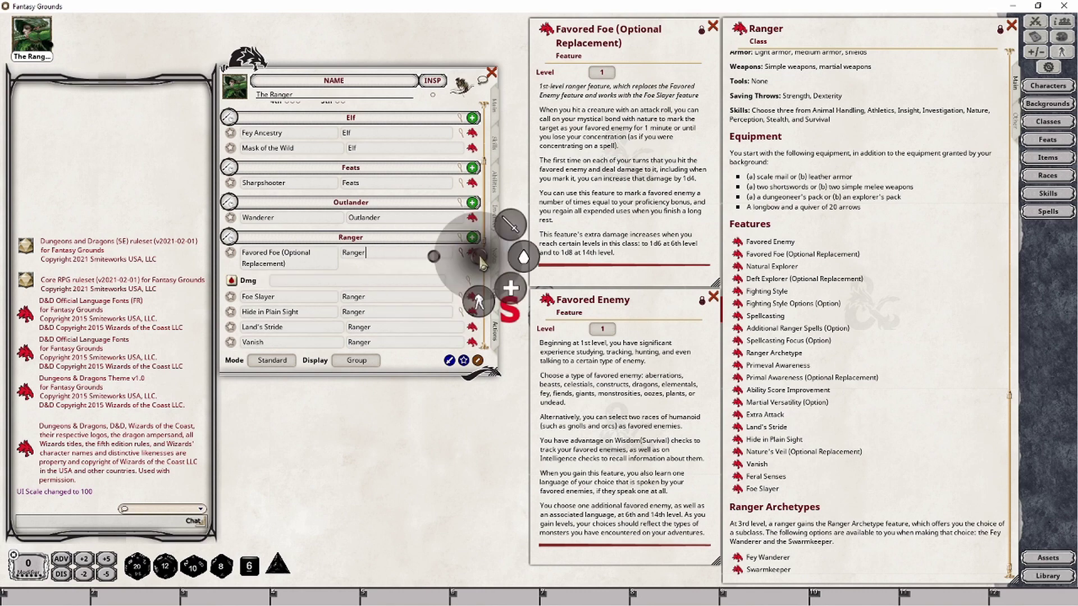
left_click(470, 293)
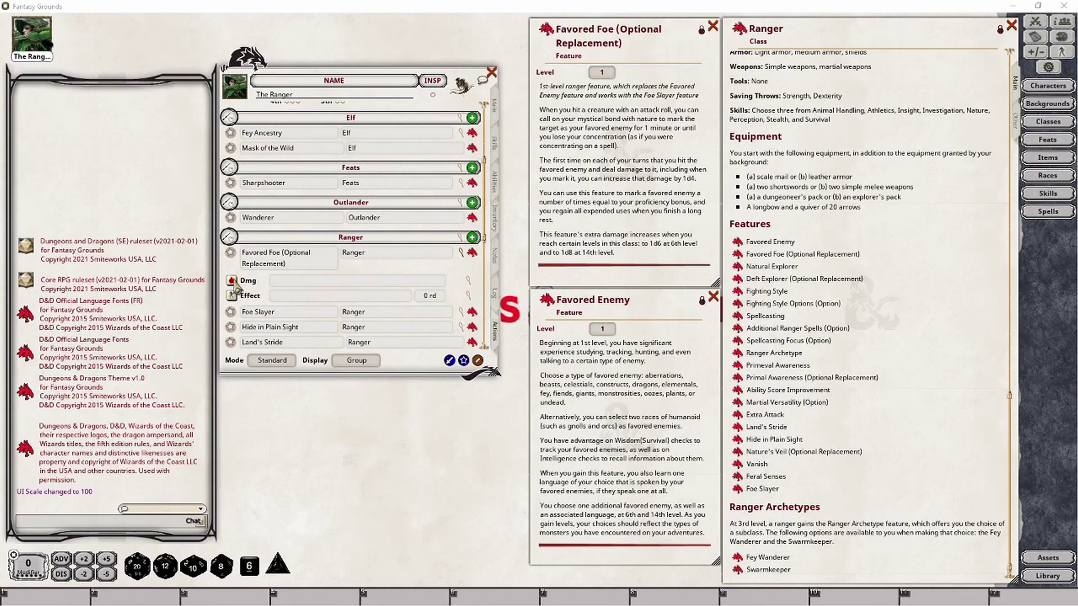
- Add a damage entry with a d4 to Favored Foe's damage action
left_click(467, 280)
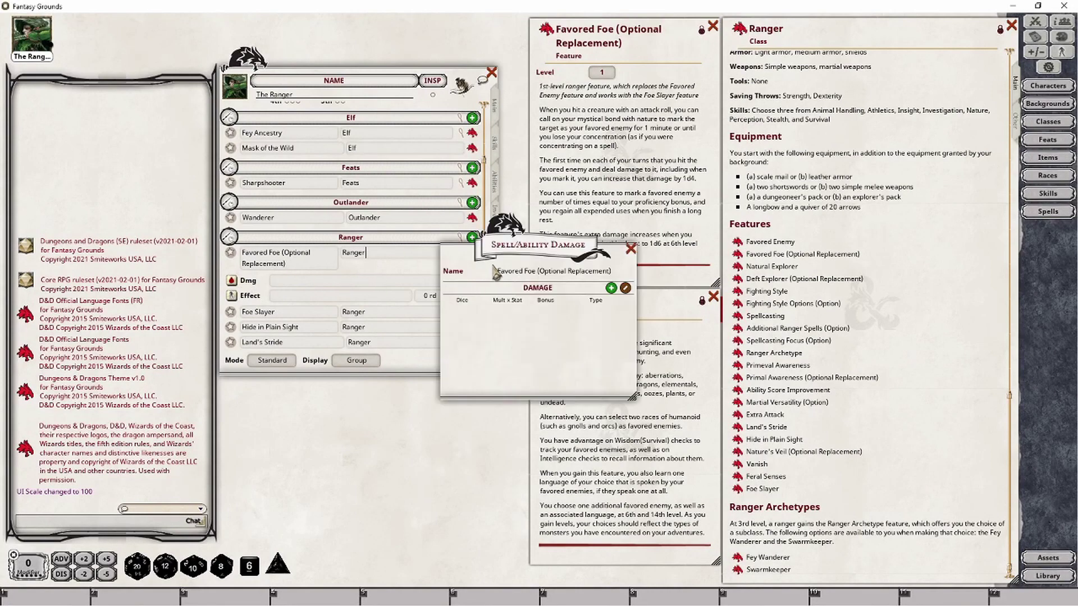
left_click_drag(487, 270, 344, 406)
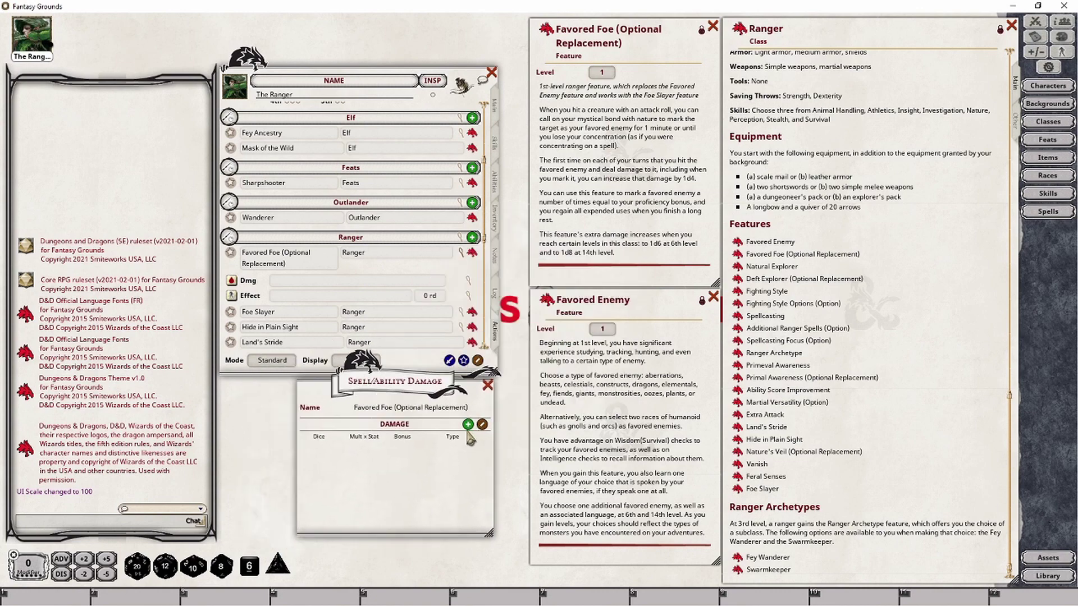
left_click(468, 424)
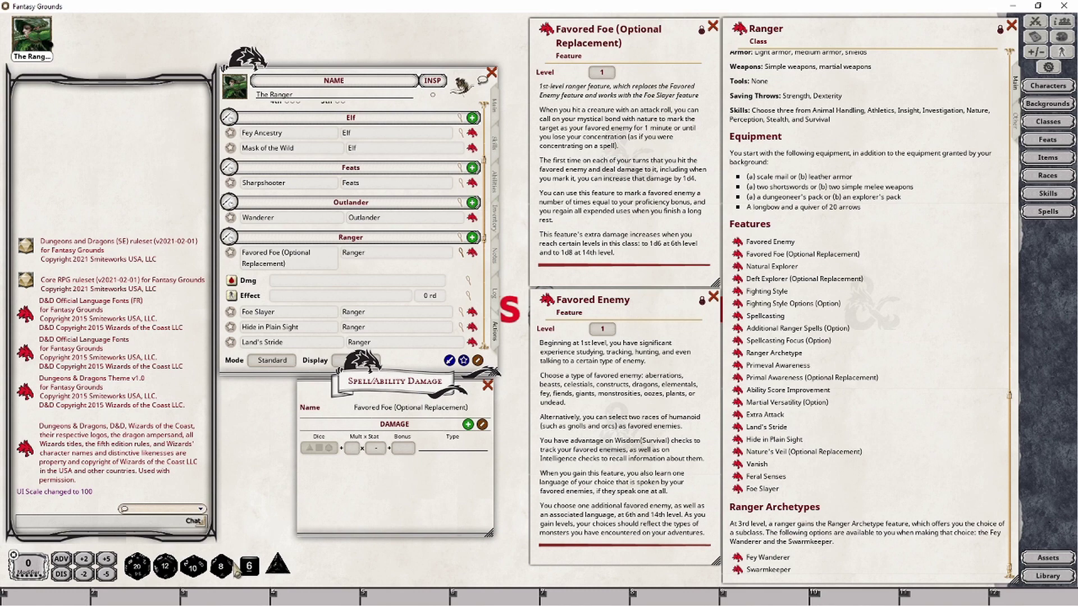
left_click_drag(275, 568, 319, 449)
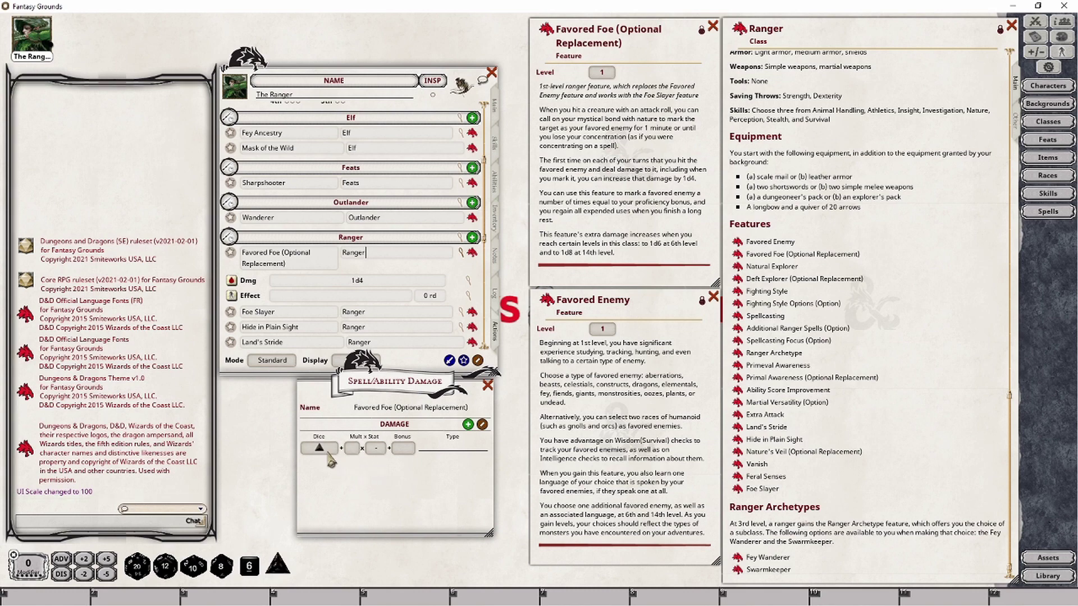
- Replace the die in Favored Foe's damage entry with a d6
right_click(325, 451)
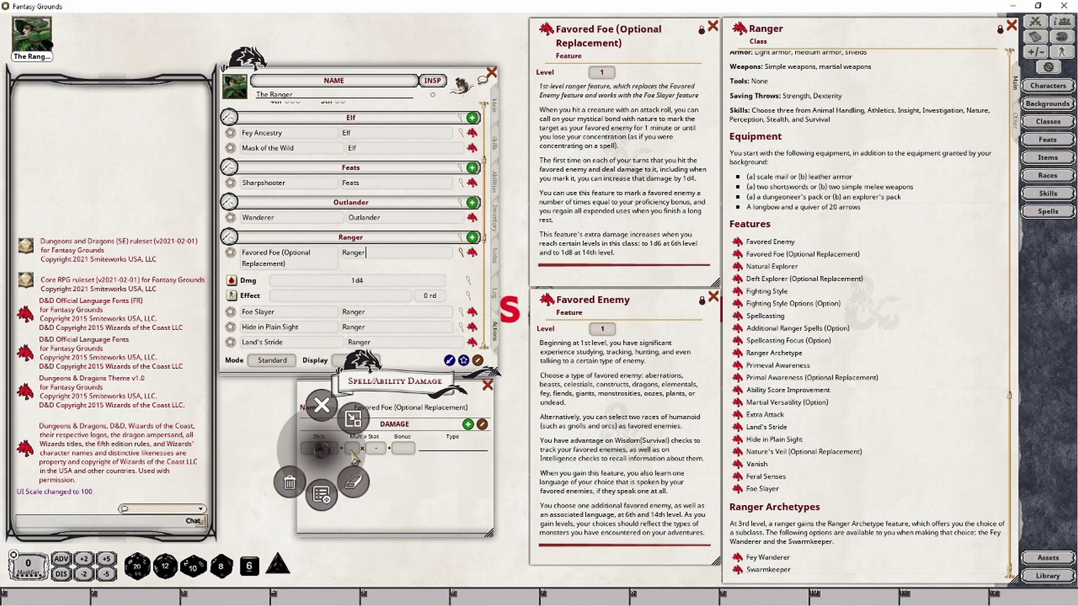
left_click(359, 491)
left_click_drag(249, 567, 320, 448)
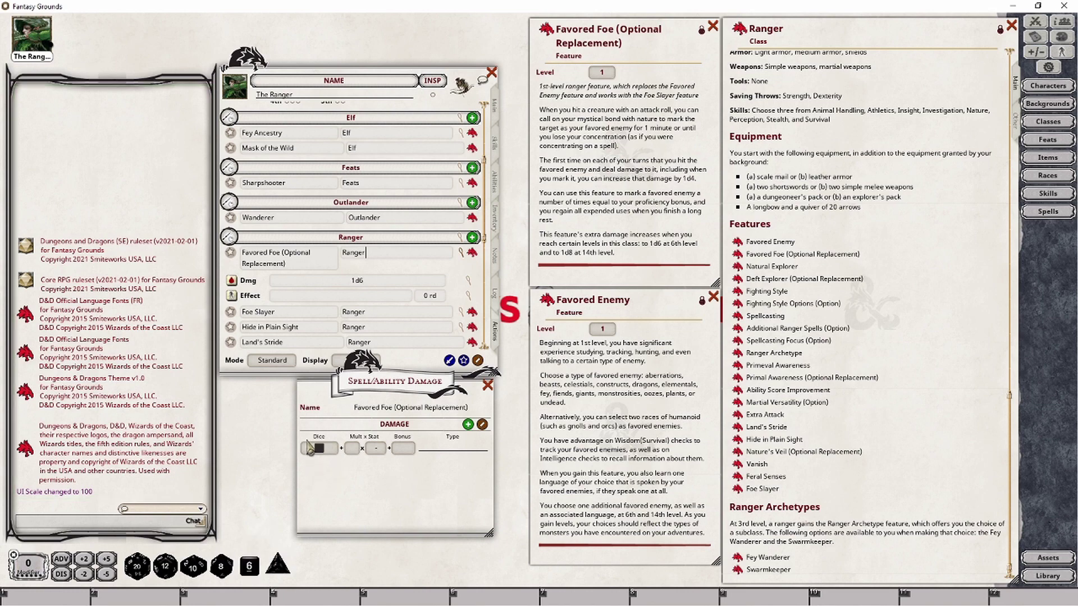
- Replace the die in Favored Foe's damage entry with a d8 and close the damage details
right_click(323, 452)
left_click(359, 486)
left_click_drag(220, 567, 319, 449)
left_click(487, 385)
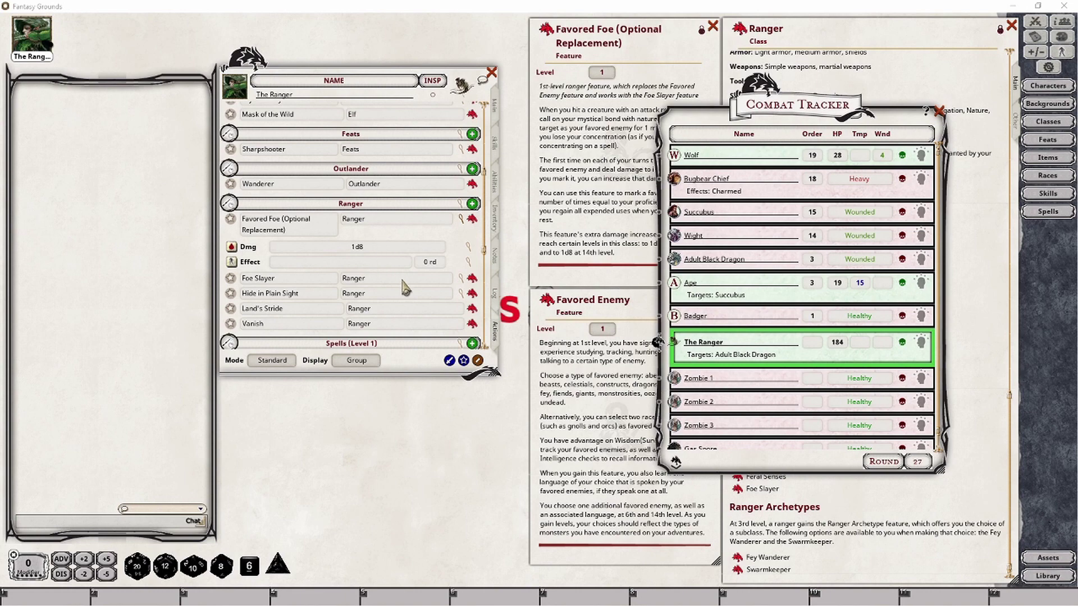
- Roll the first shortsword's attack twice against the targeted Adult Black Dragon
left_click_drag(487, 242, 493, 167)
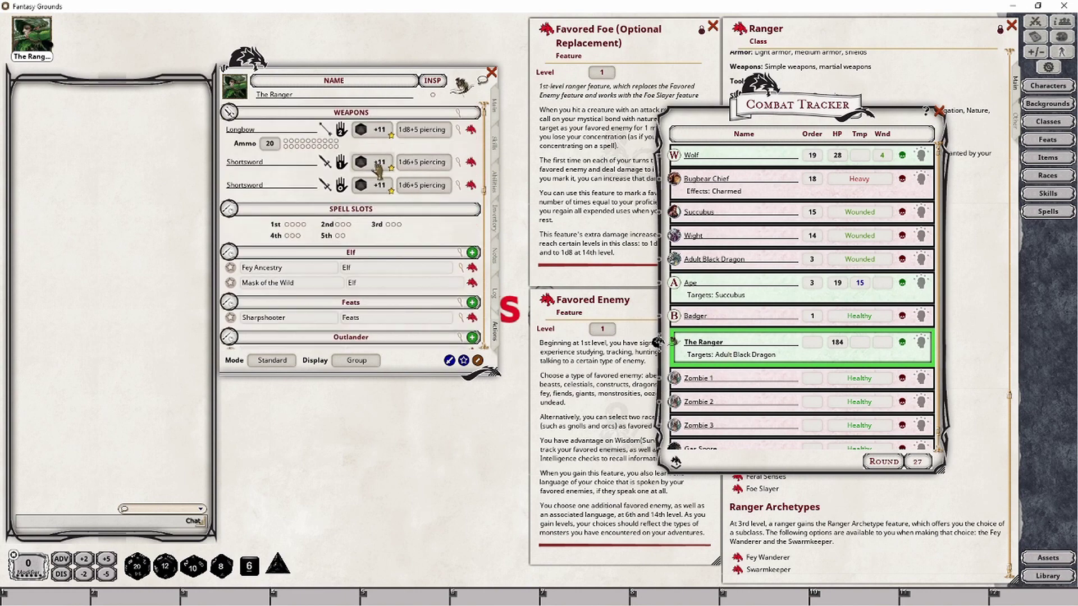
left_click_drag(372, 167, 162, 244)
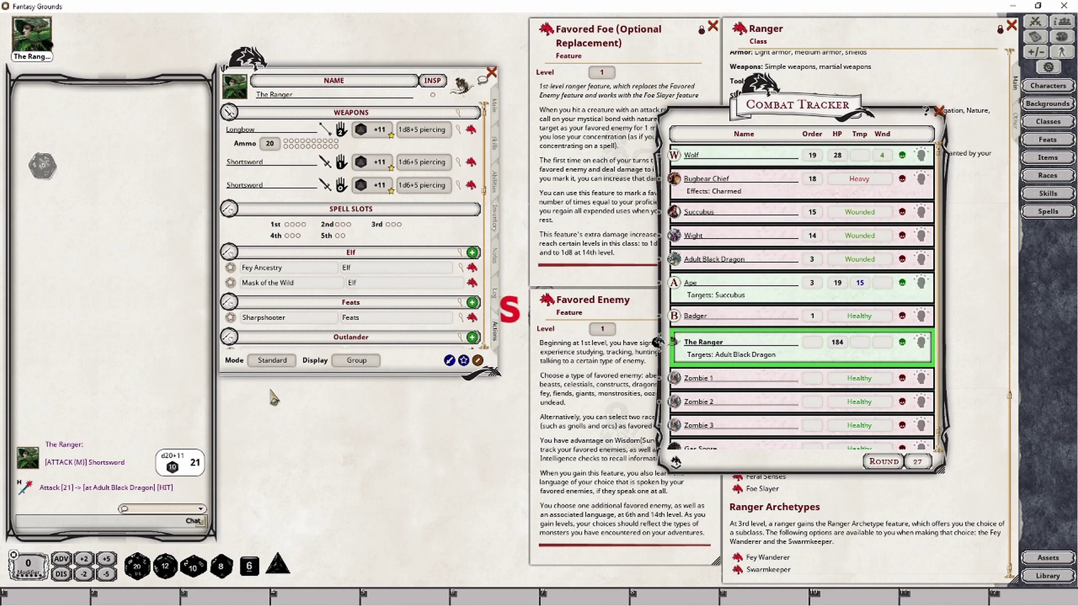
double_click(373, 167)
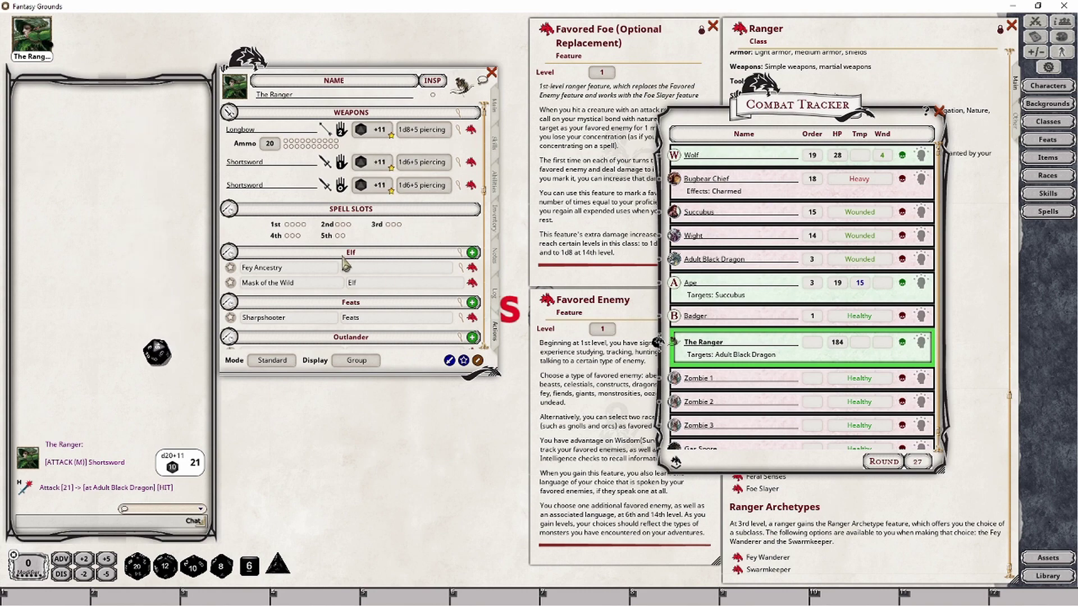
- Roll Favored Foe's 1d8 damage against the Adult Black Dragon
scroll(359, 256, "down", 4)
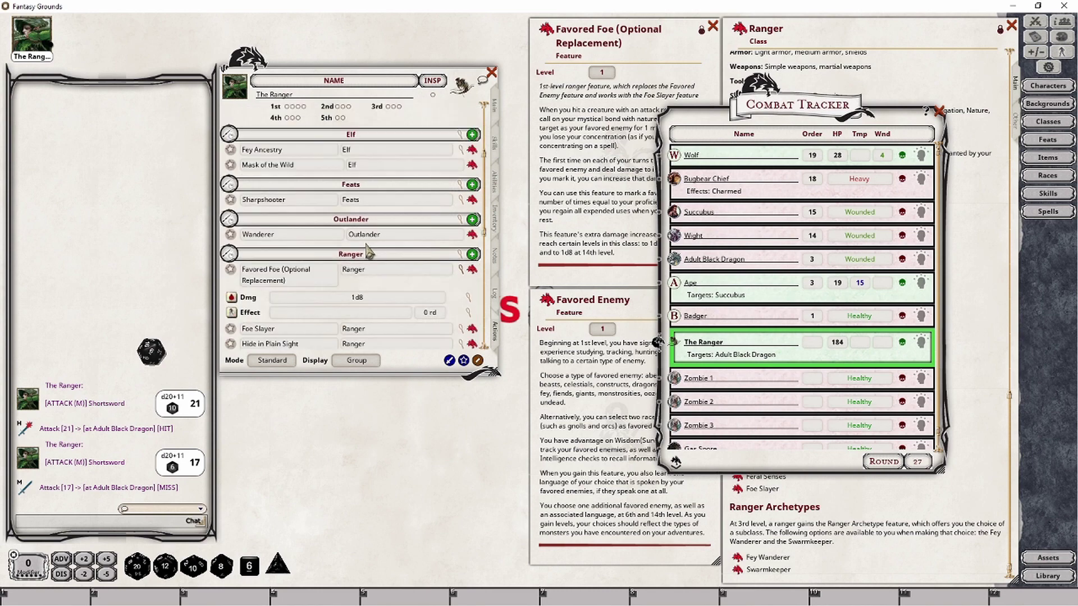
scroll(368, 252, "down", 3)
left_click(599, 135)
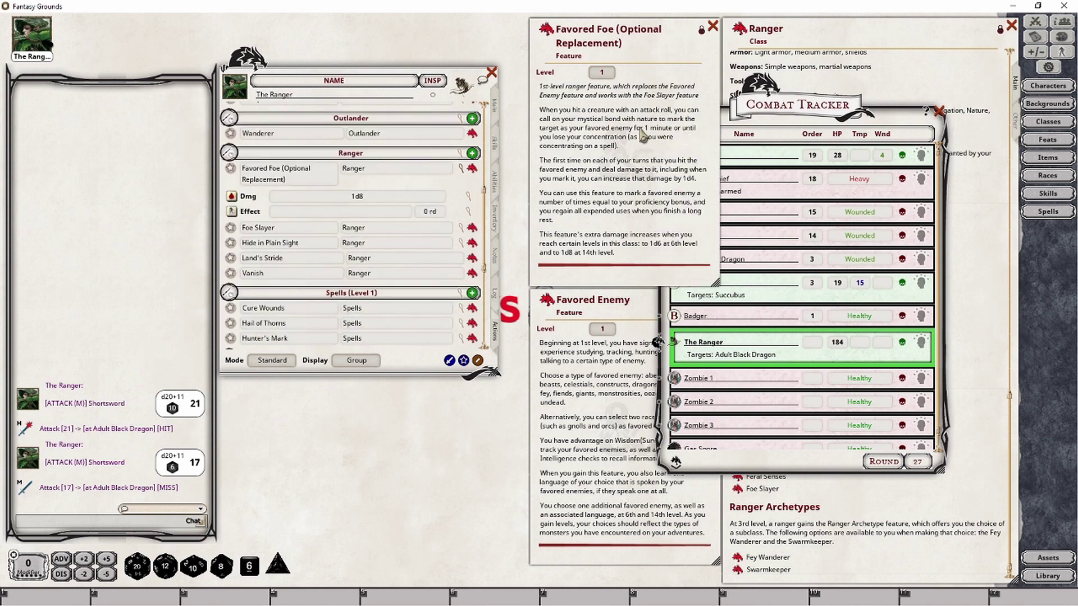
double_click(231, 196)
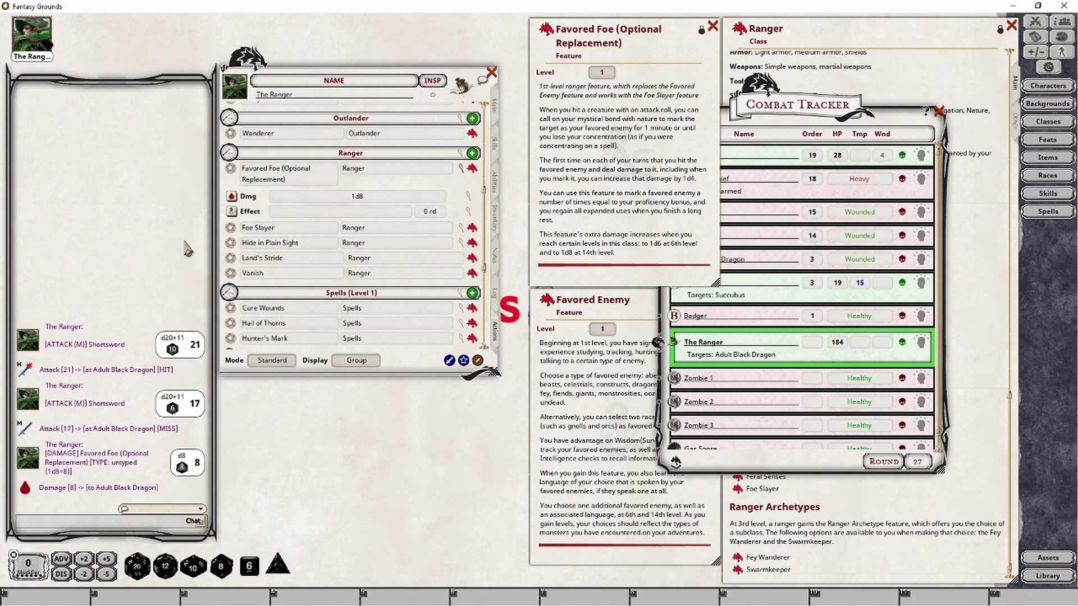
- Roll the second shortsword's attack and its damage against the Adult Black Dragon
left_click(776, 107)
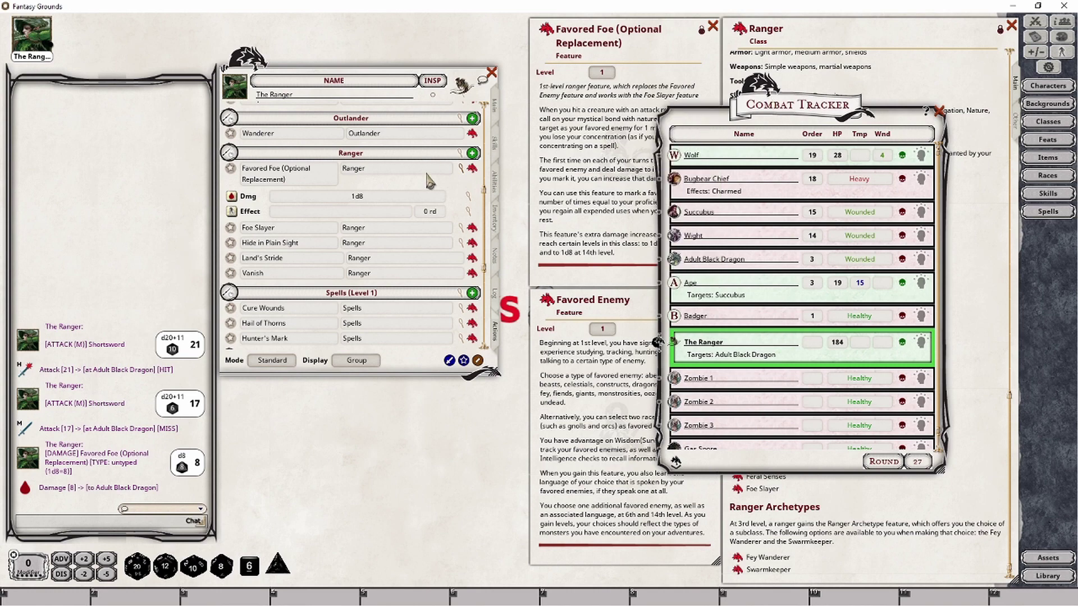
scroll(412, 273, "up", 5)
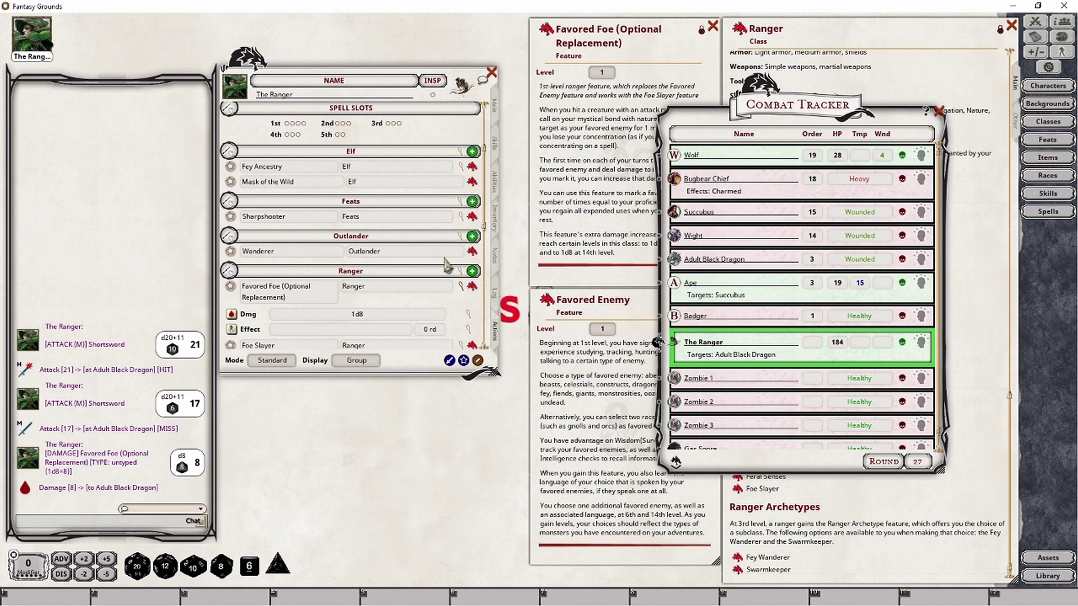
scroll(458, 267, "up", 3)
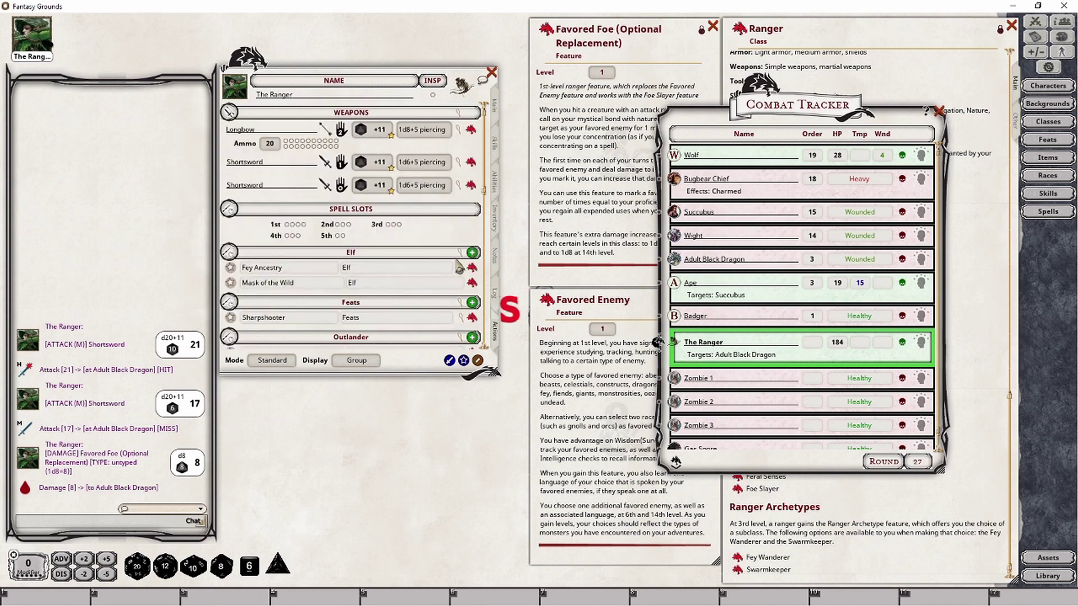
double_click(373, 191)
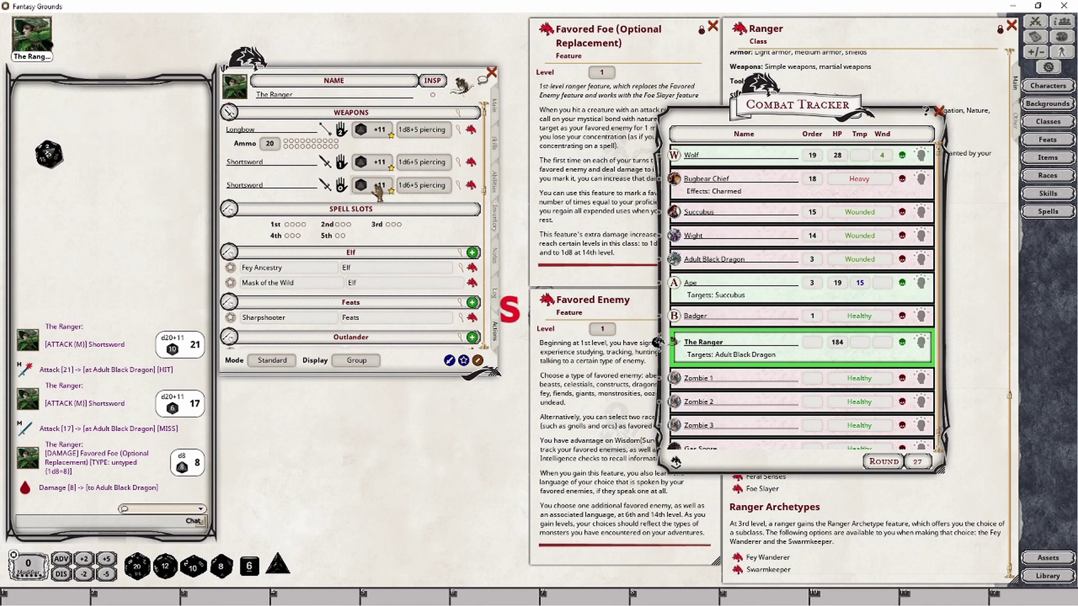
double_click(418, 193)
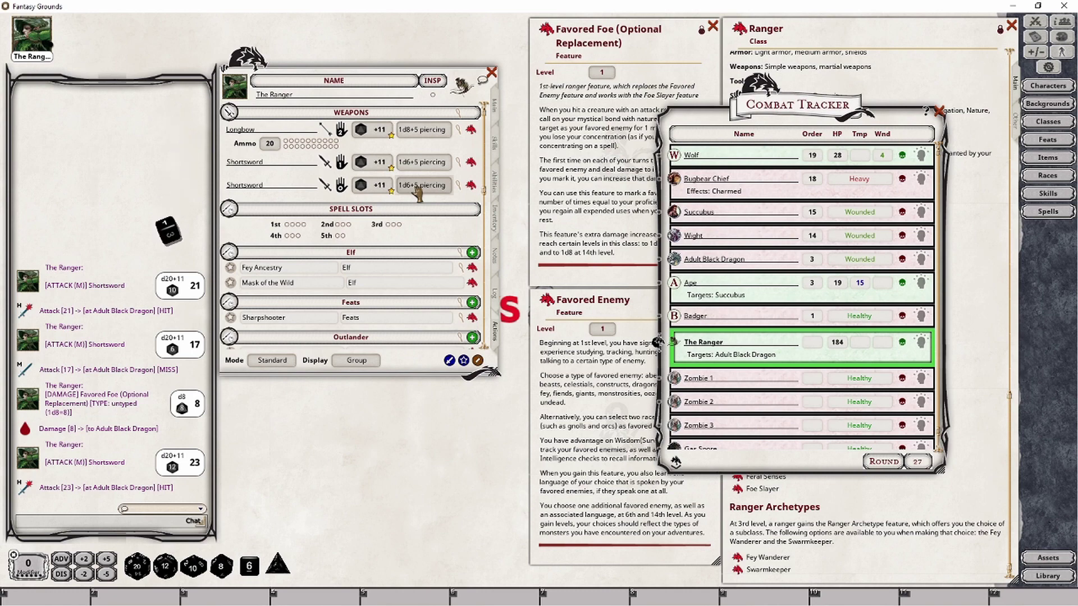
- Enter "Favored Foe; DMG: 1d8; (C)" as the description of the Favored Foe power's effect
scroll(406, 257, "down", 5)
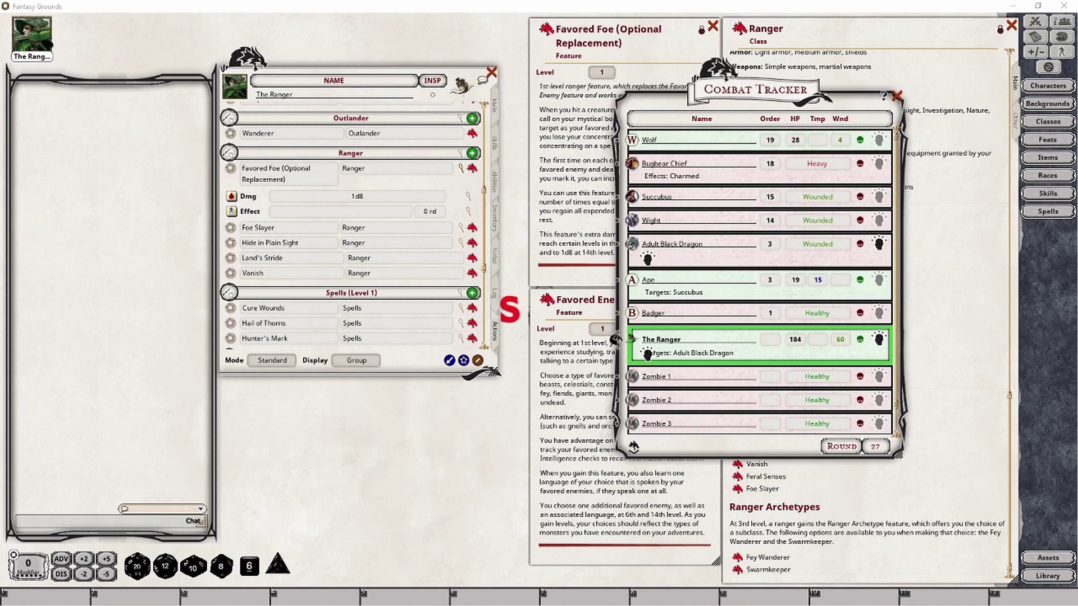
left_click(468, 212)
left_click_drag(523, 245, 384, 399)
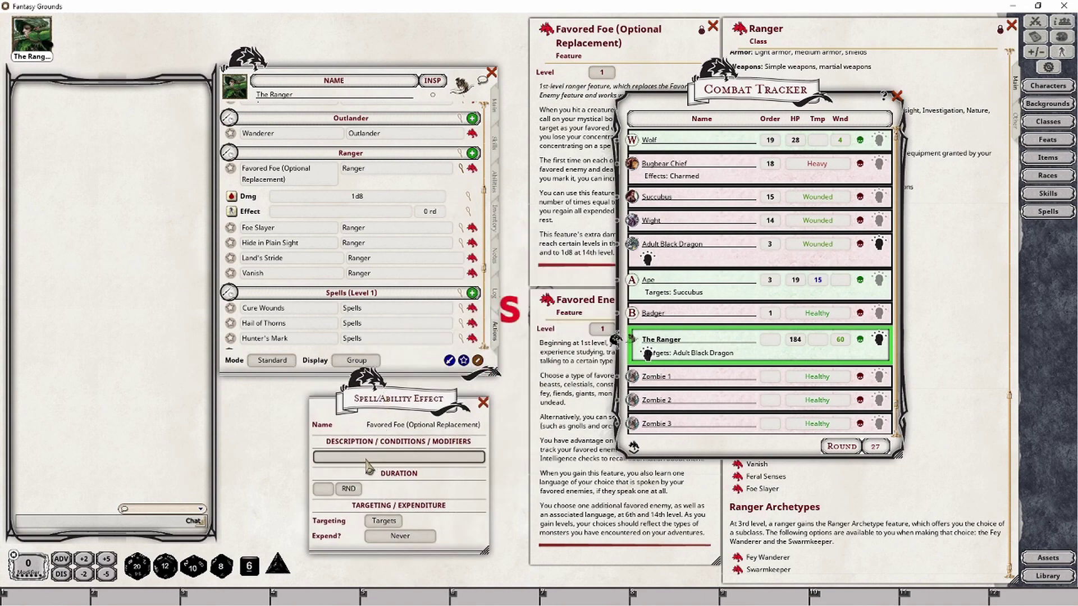
left_click(367, 458)
type("F")
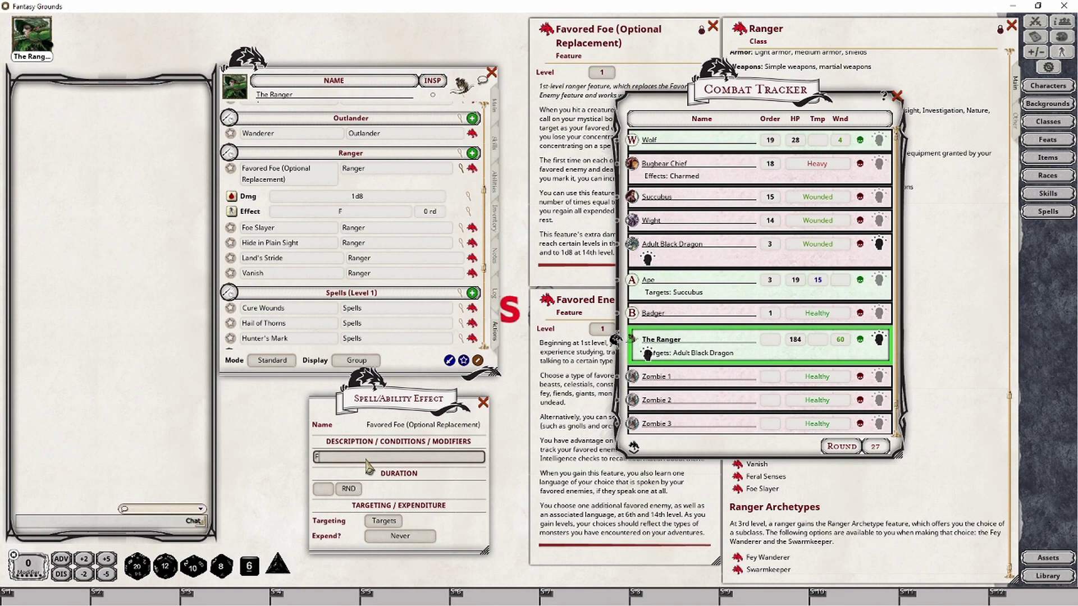
type("avored Foe; DMG: 1d4")
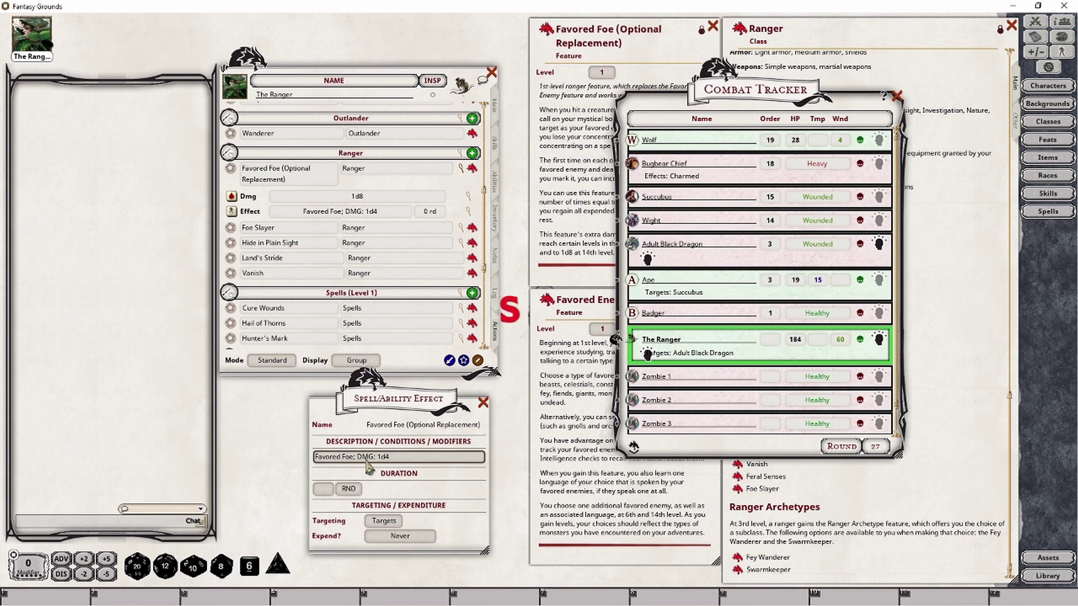
key("BackSpace")
type("6")
key("BackSpace")
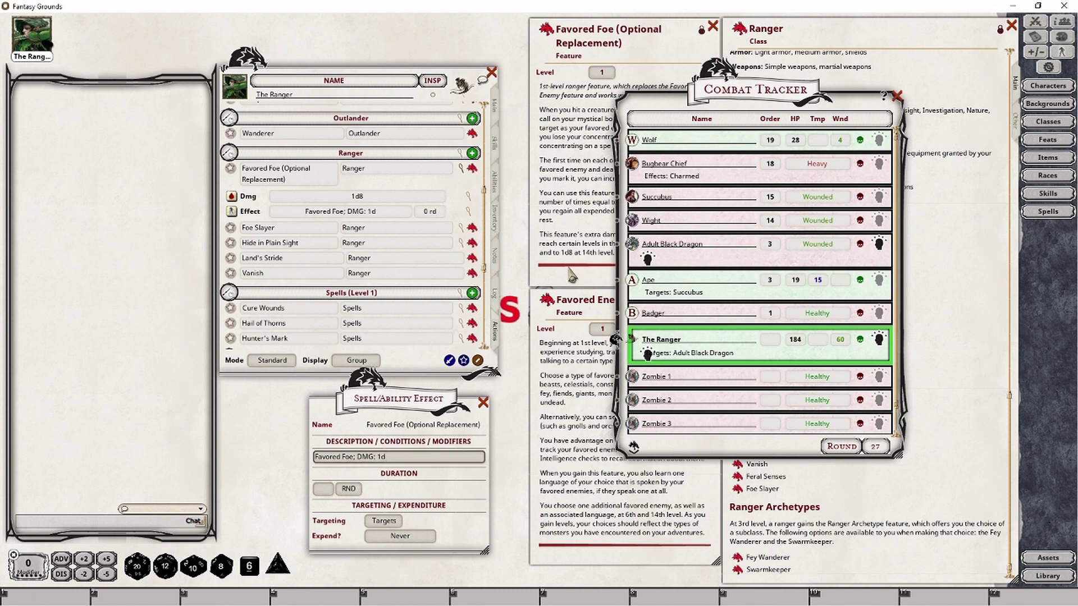
key("BackSpace")
type("d8; (C)")
- Set the Favored Foe effect's duration to 1 MIN, its targeting to Self and its expenditure to On next roll
left_click(330, 489)
type("1")
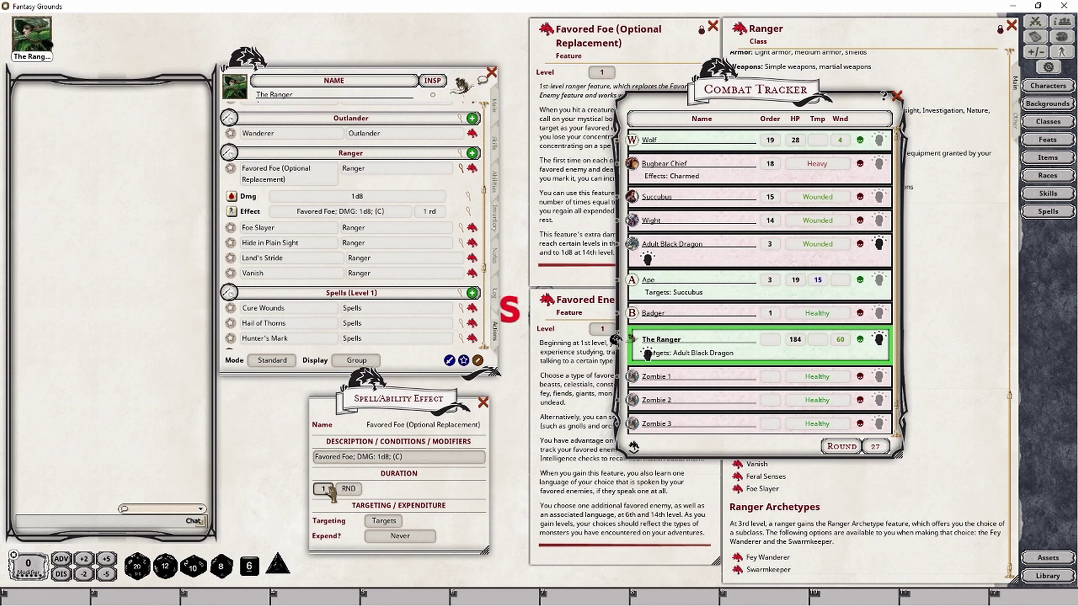
left_click(348, 489)
left_click(383, 521)
left_click(405, 536)
left_click(415, 537)
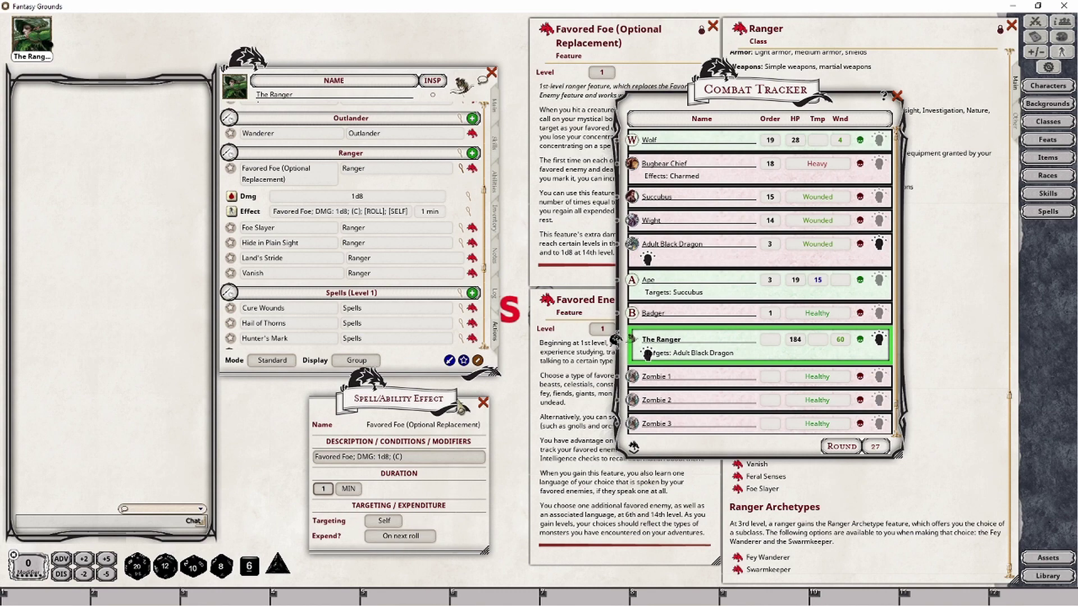
- Apply the Favored Foe damage effect targeted at the Adult Black Dragon and roll the first shortsword's damage against it
left_click(483, 402)
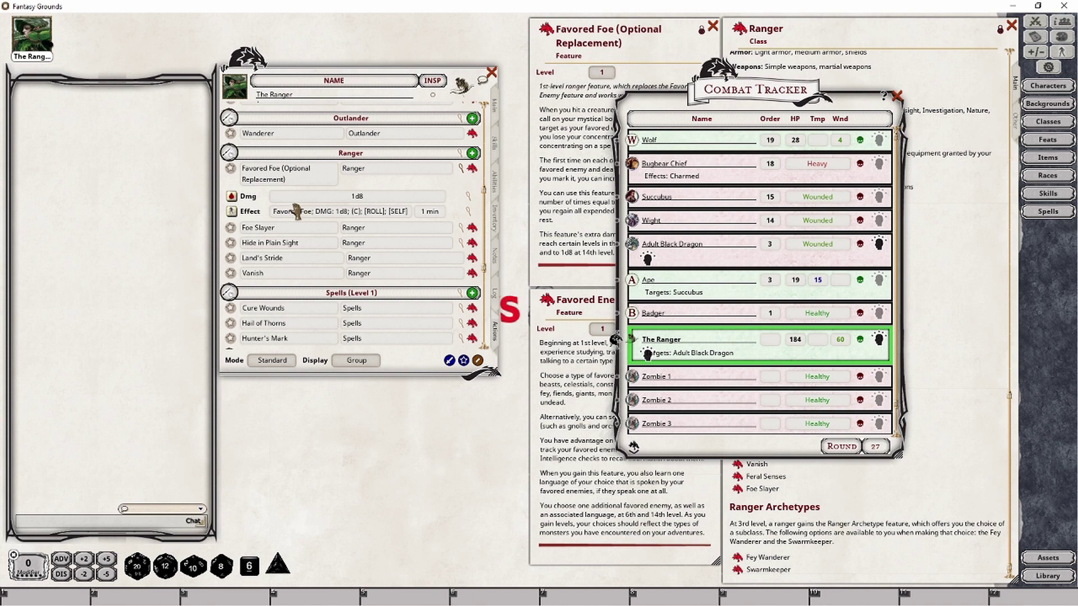
key("shift")
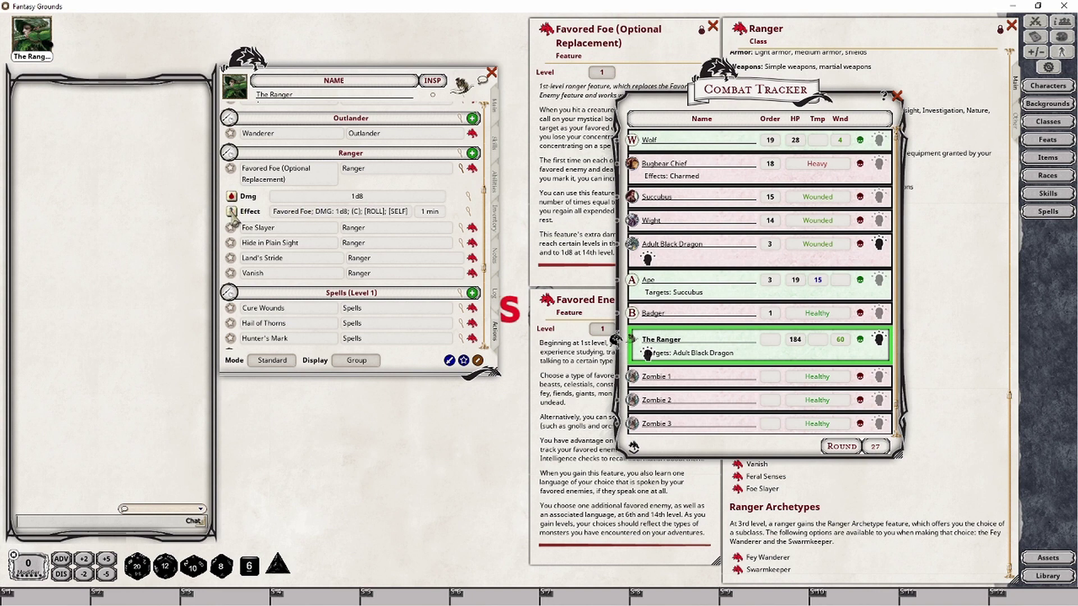
left_click_drag(231, 216, 636, 247)
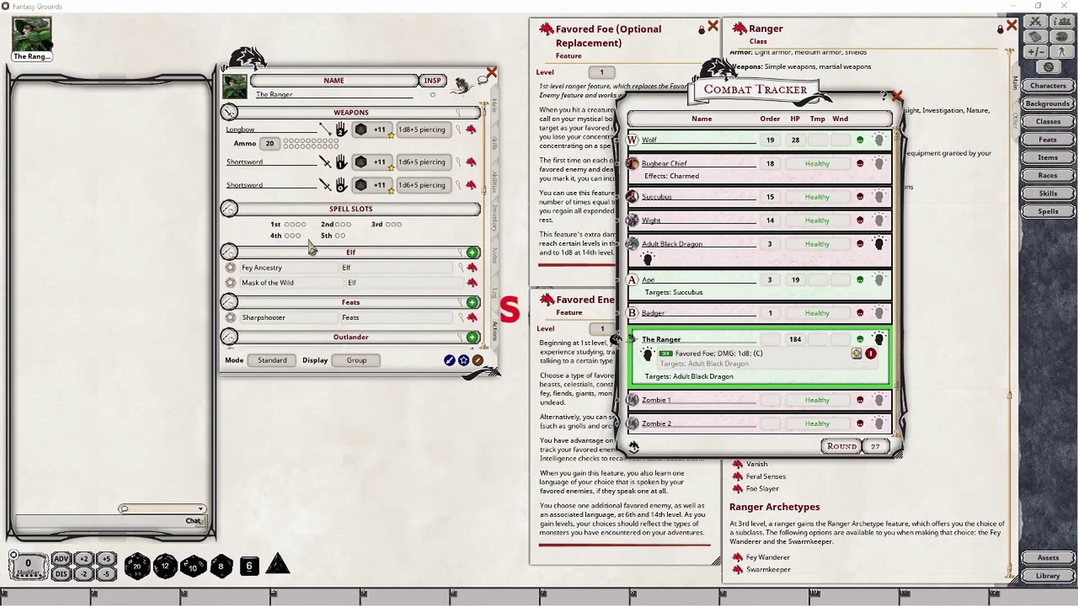
double_click(419, 163)
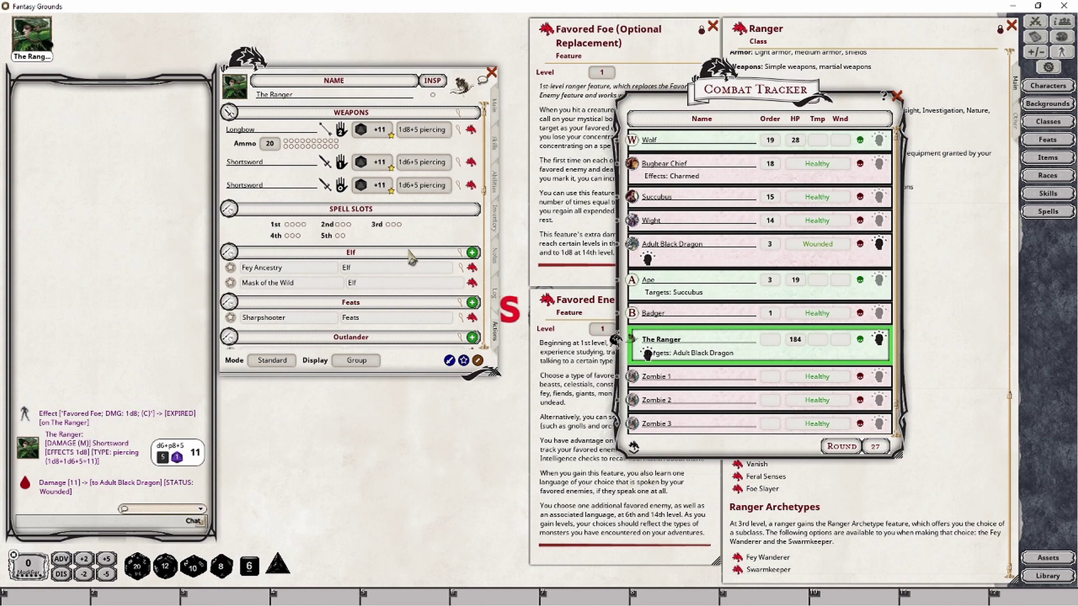
- Reapply the Favored Foe damage effect targeted at the Adult Black Dragon and advance the combat turn past The Ranger
scroll(399, 230, "down", 5)
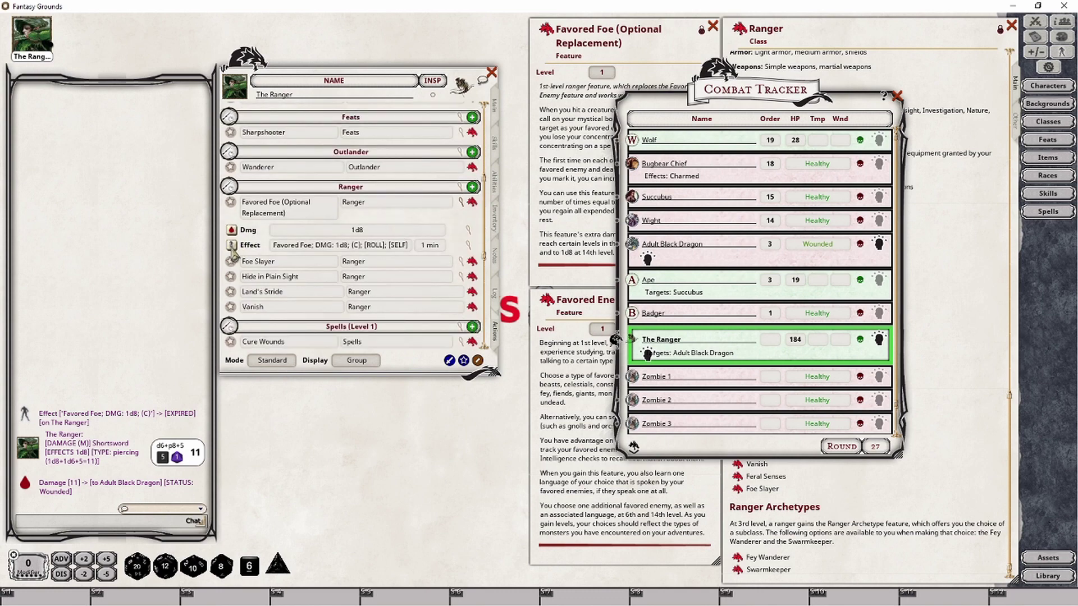
left_click_drag(231, 246, 637, 252)
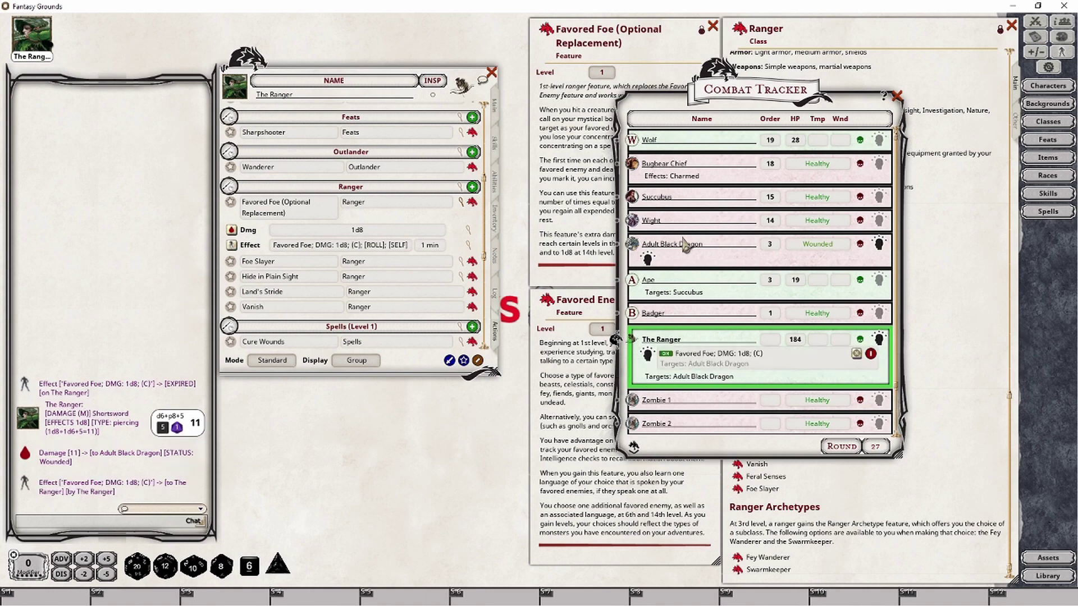
left_click(634, 448)
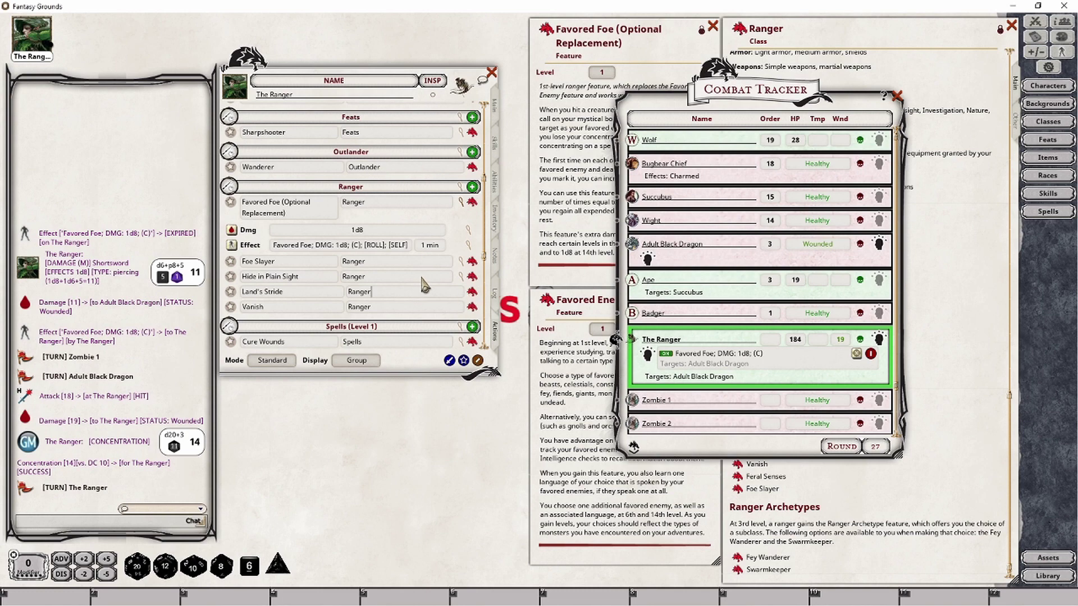
- Roll the damage of both shortswords, main hand first, against the Adult Black Dragon
scroll(435, 264, "up", 5)
double_click(424, 162)
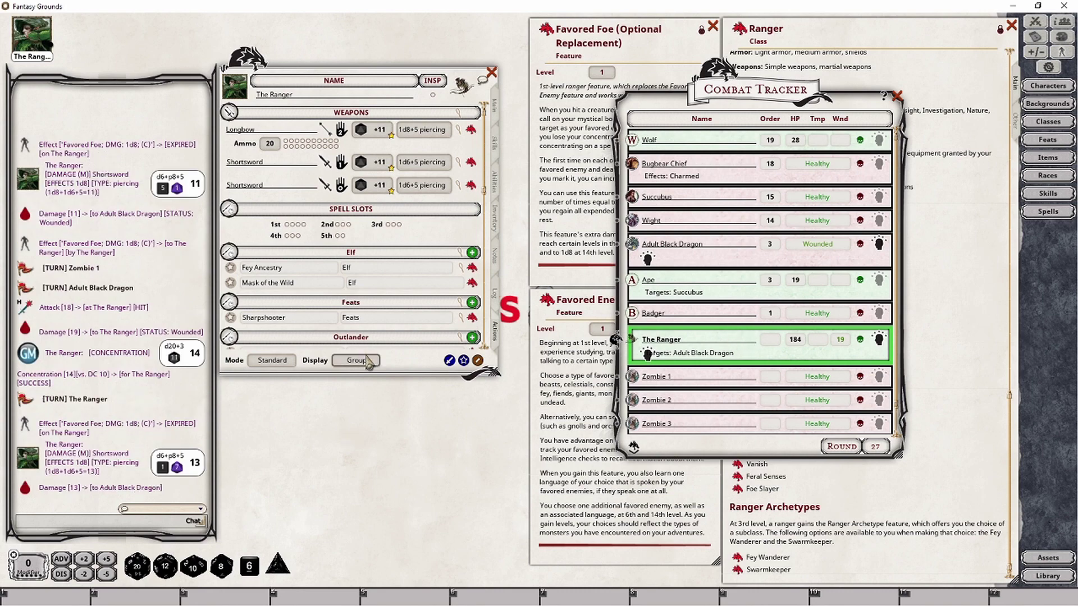
double_click(412, 186)
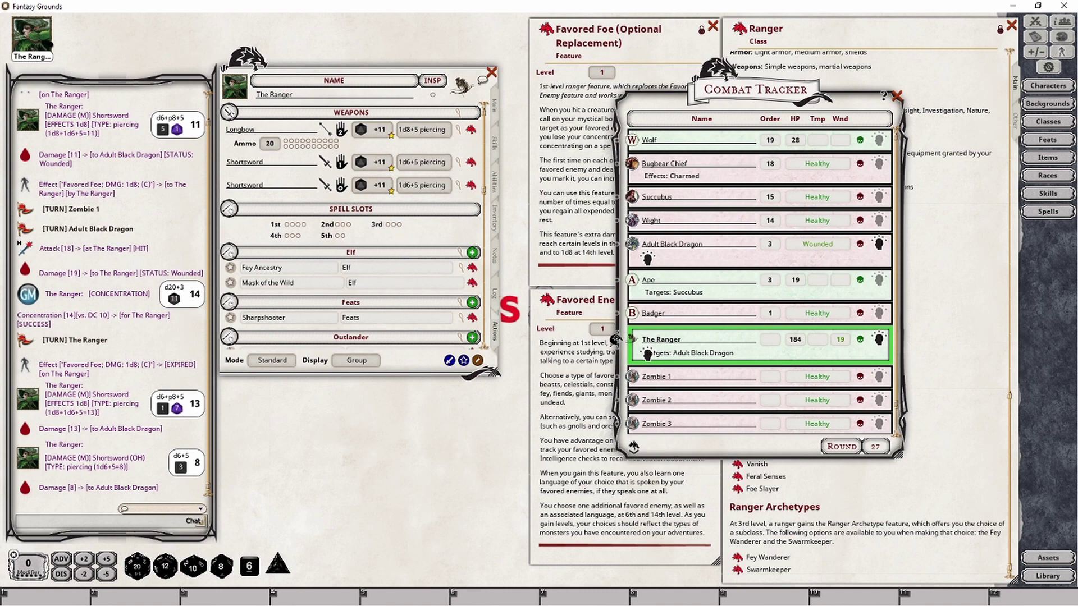
- Add two more effect actions to the Favored Foe power
scroll(449, 261, "down", 5)
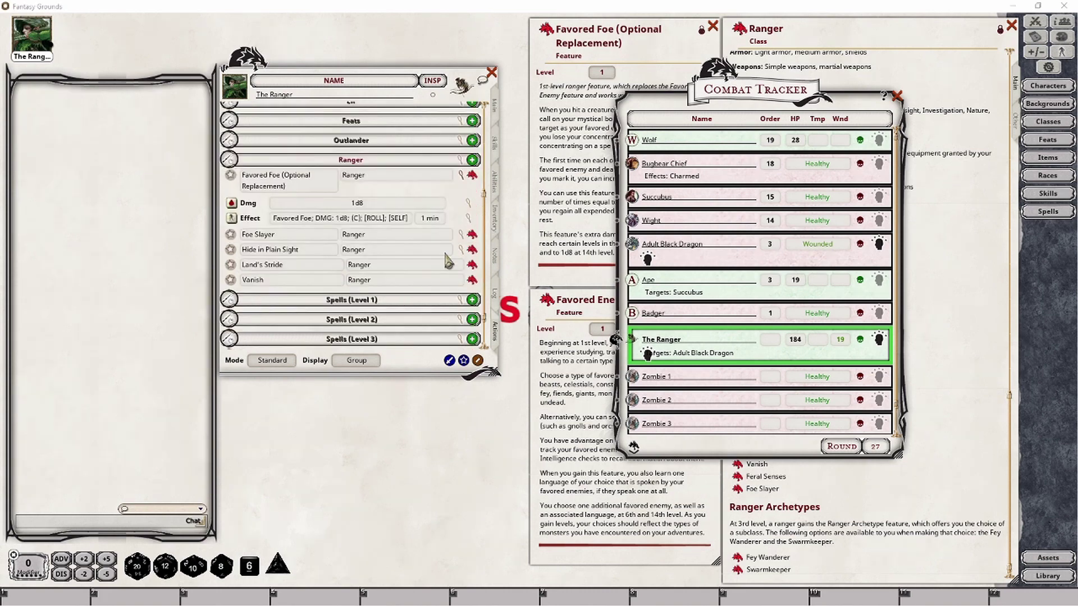
right_click(447, 219)
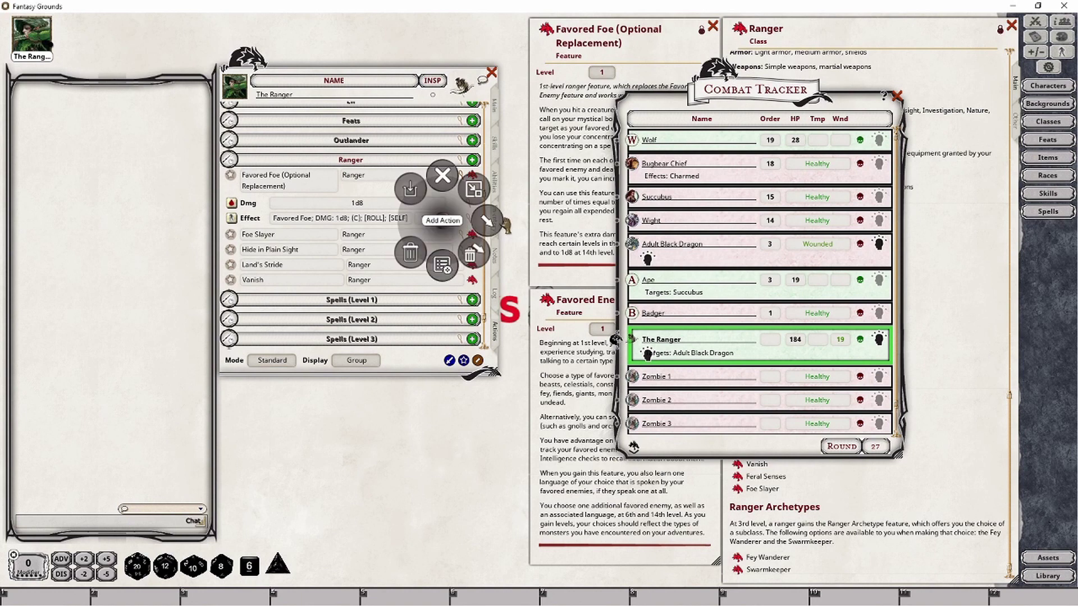
left_click(492, 264)
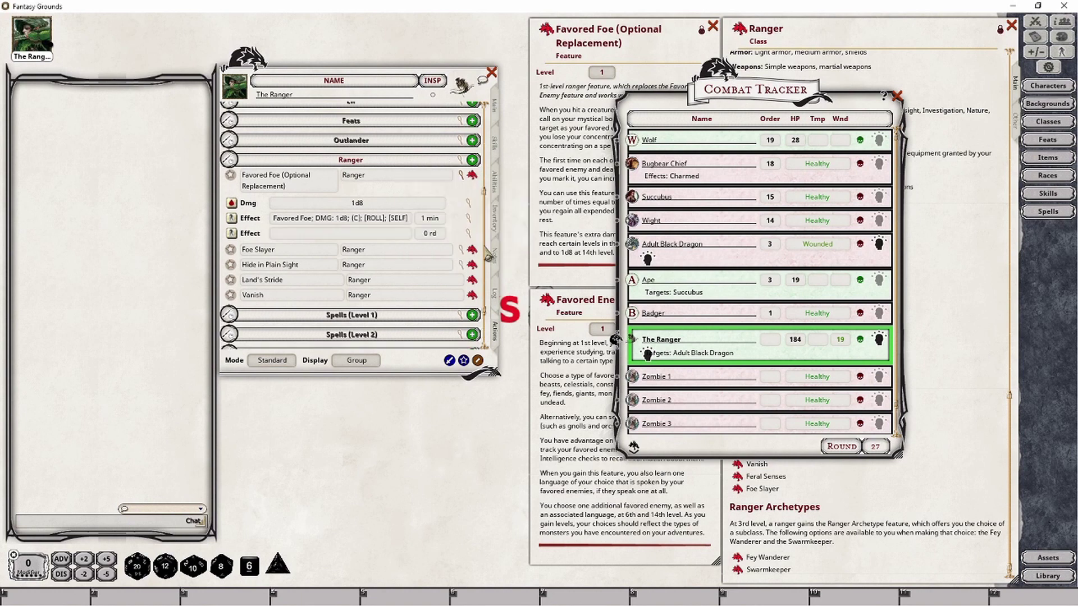
right_click(436, 236)
left_click(473, 247)
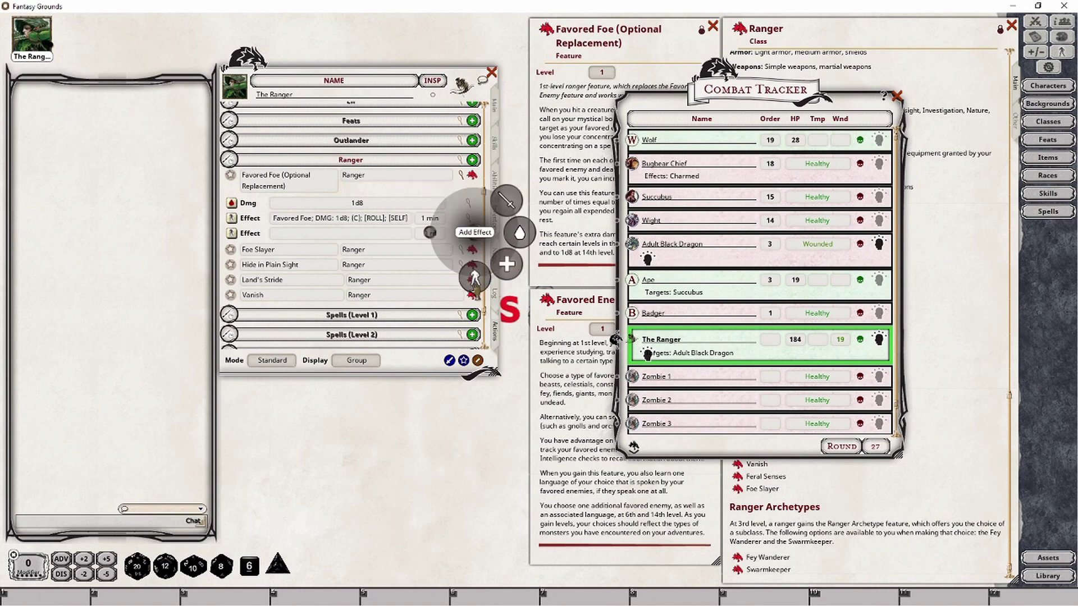
left_click(473, 279)
- Describe the second Favored Foe effect as "Favored Foe; (C)" with a duration of 1 MIN
left_click(468, 234)
left_click_drag(514, 251, 376, 393)
left_click(360, 446)
type("F")
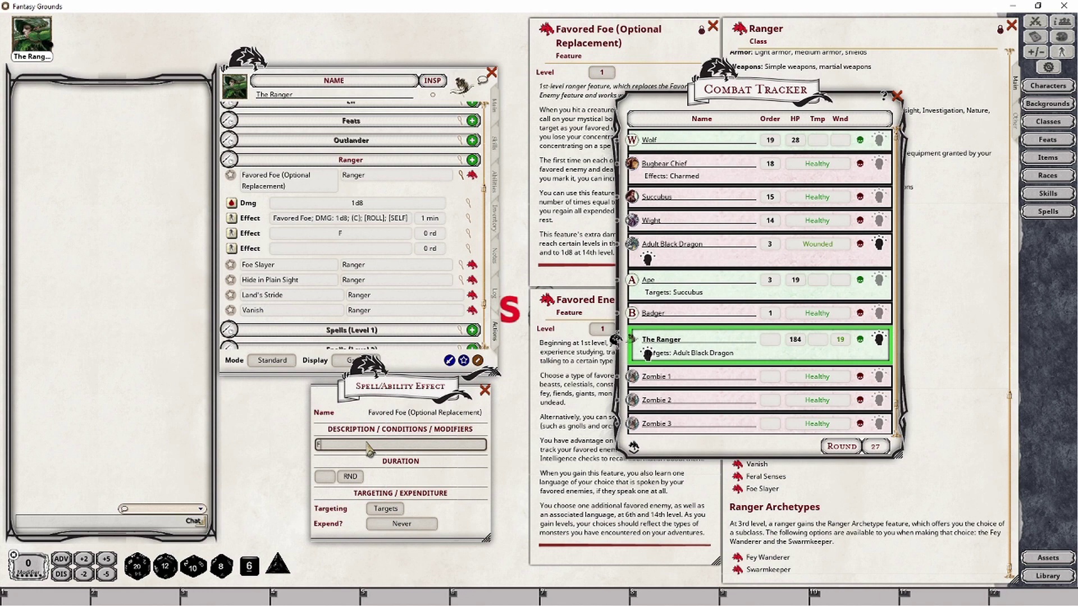
type("avored Foe; (C)")
left_click(325, 477)
type("1")
left_click(349, 476)
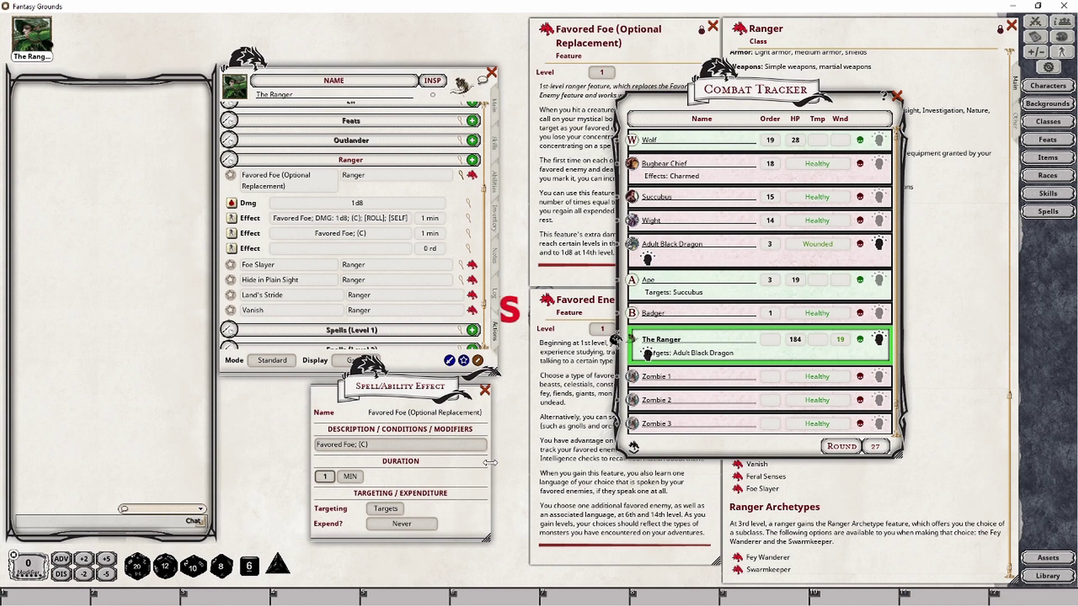
left_click(485, 390)
- Enter "Favored Foe; IFT: CUSTOM(Favored Foe); DMG: 1d8" as the description of the third Favored Foe effect
left_click(470, 248)
left_click_drag(527, 261, 386, 413)
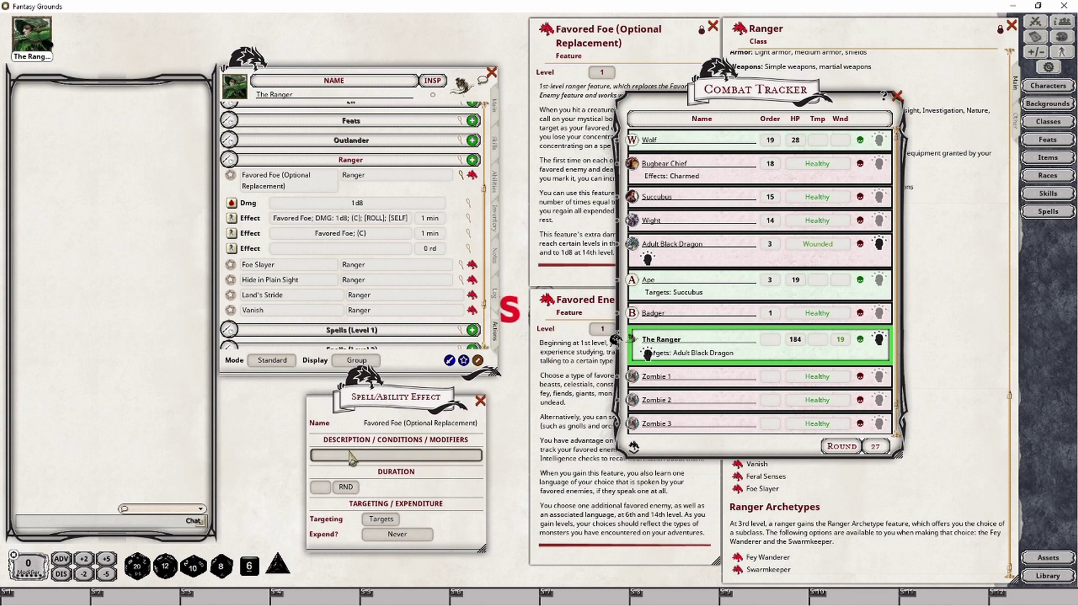
type("Favored Foe; IFT:")
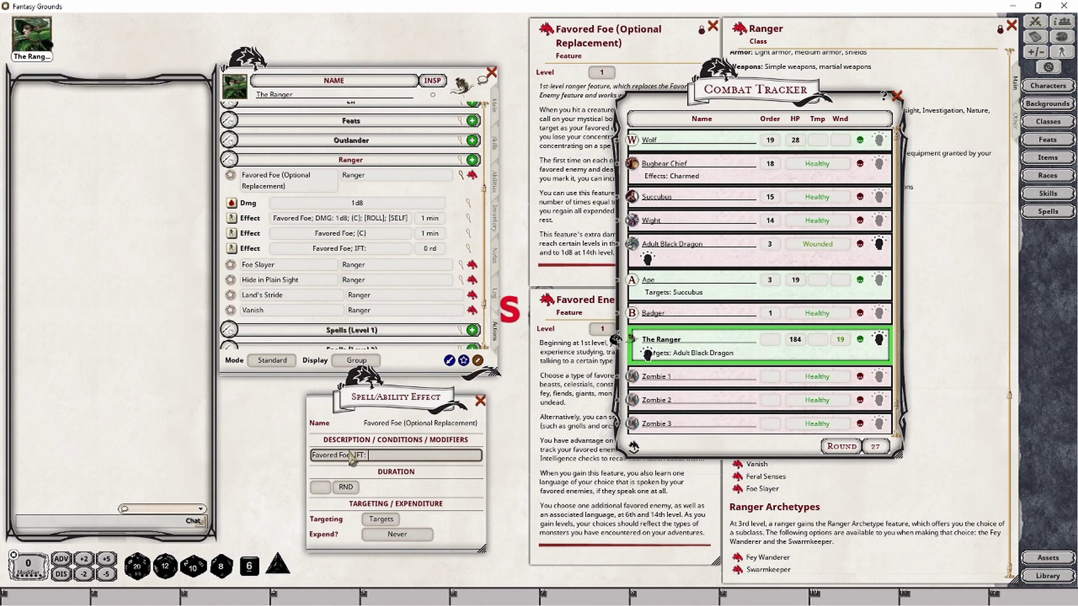
type(" CUSTOM(")
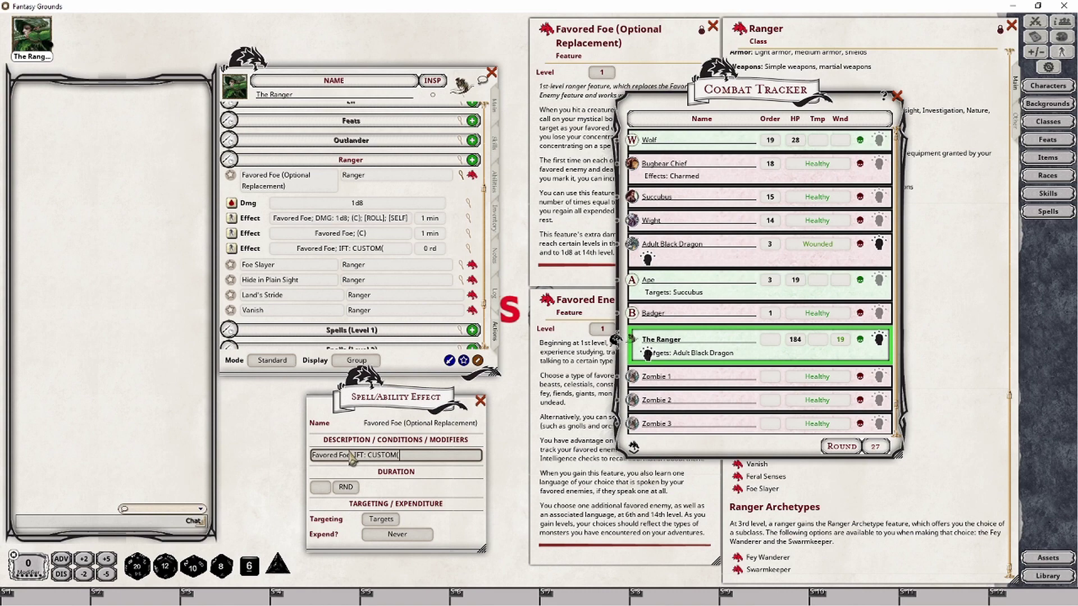
type("Favored")
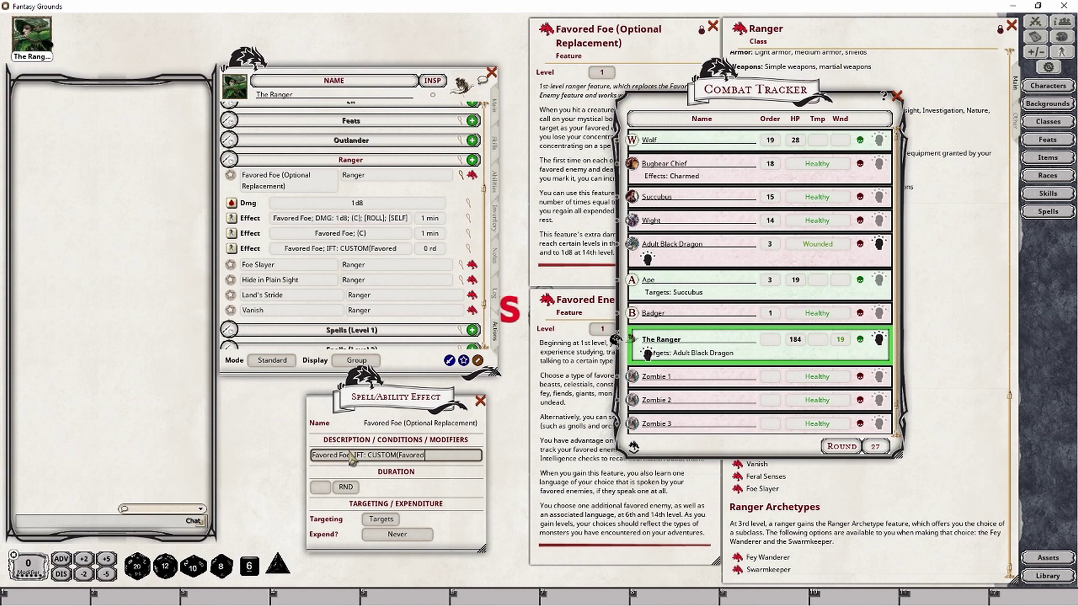
type(" Foe); DM")
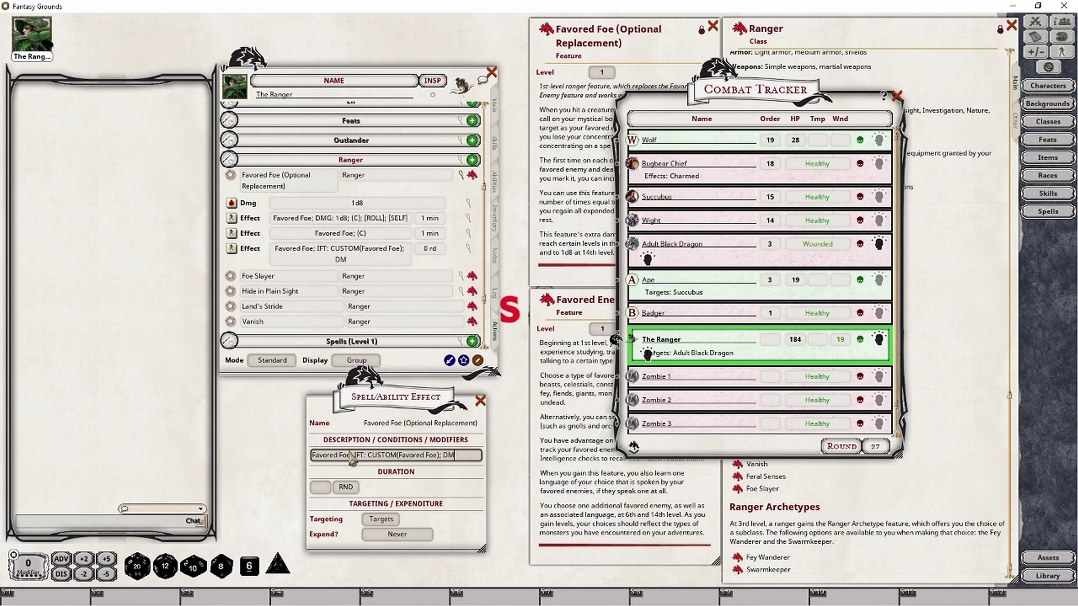
type("G: 1d8")
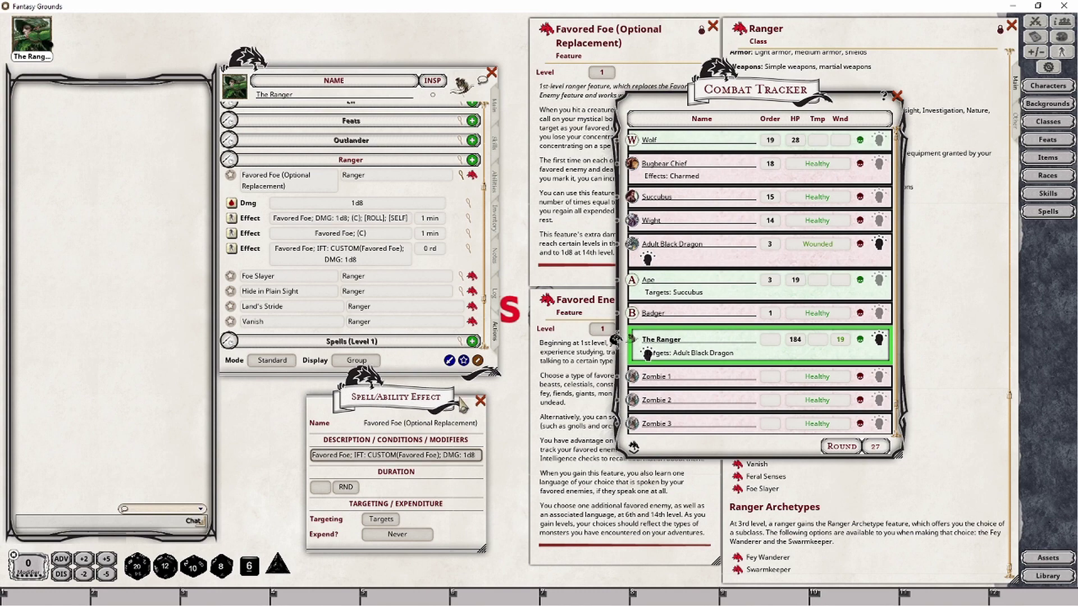
- Set the third Favored Foe effect's targeting to Self and its expenditure to On next roll
left_click(384, 522)
left_click(386, 534)
left_click(387, 536)
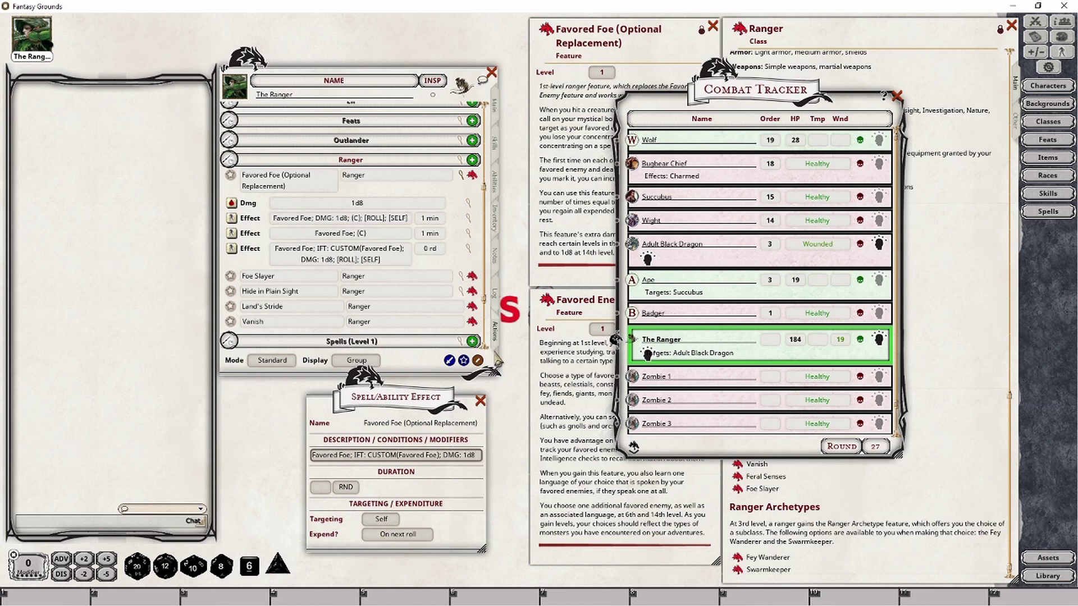
left_click(481, 400)
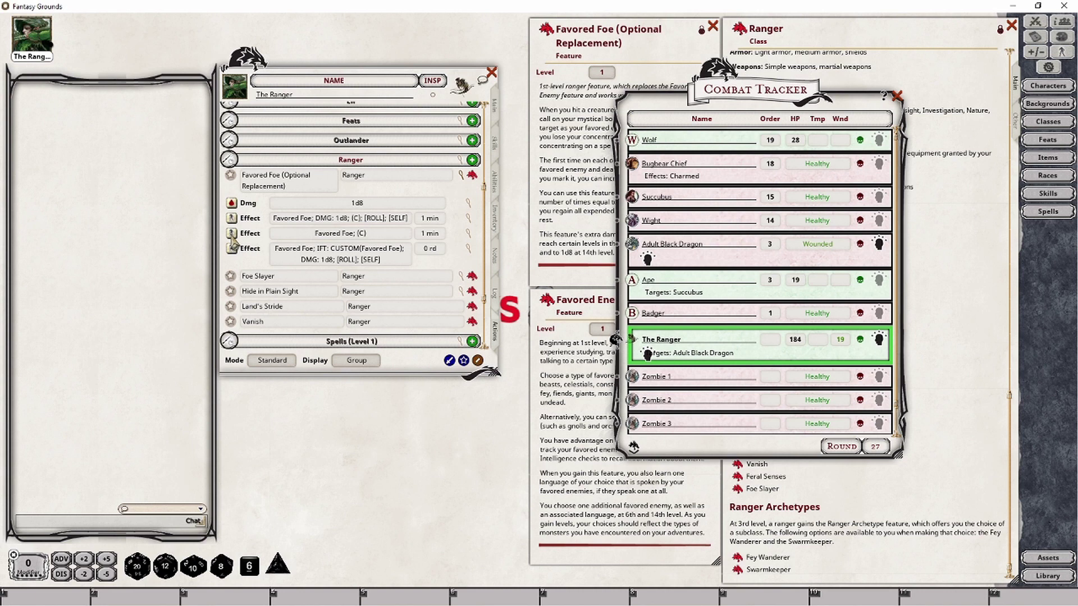
- Apply the "Favored Foe; (C)" effect to the Adult Black Dragon and the conditional IFT damage effect to The Ranger
left_click_drag(233, 241, 616, 307)
left_click_drag(646, 255, 646, 257)
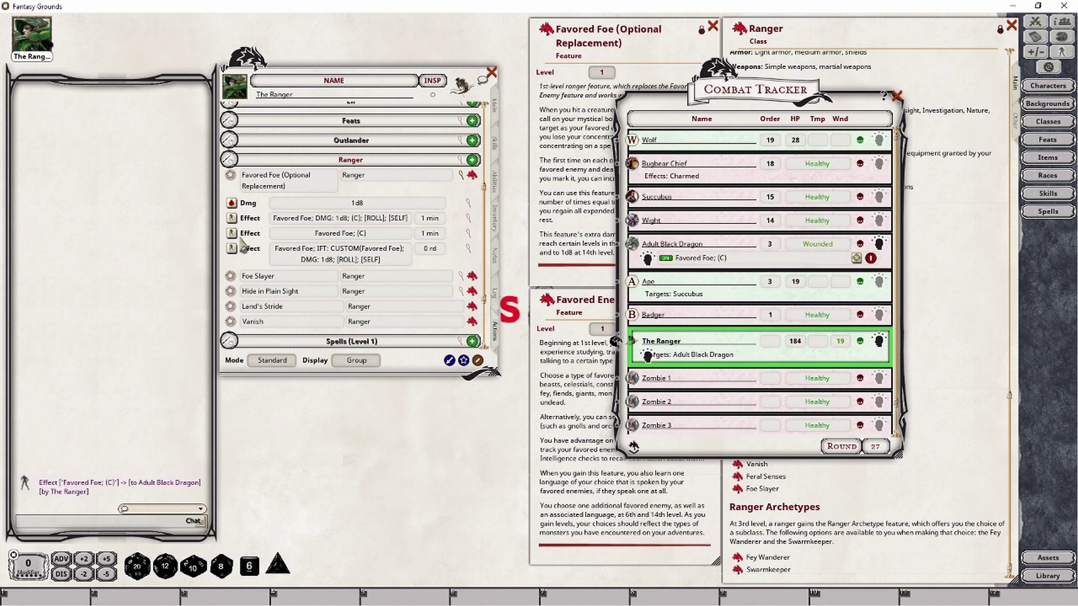
left_click(236, 255)
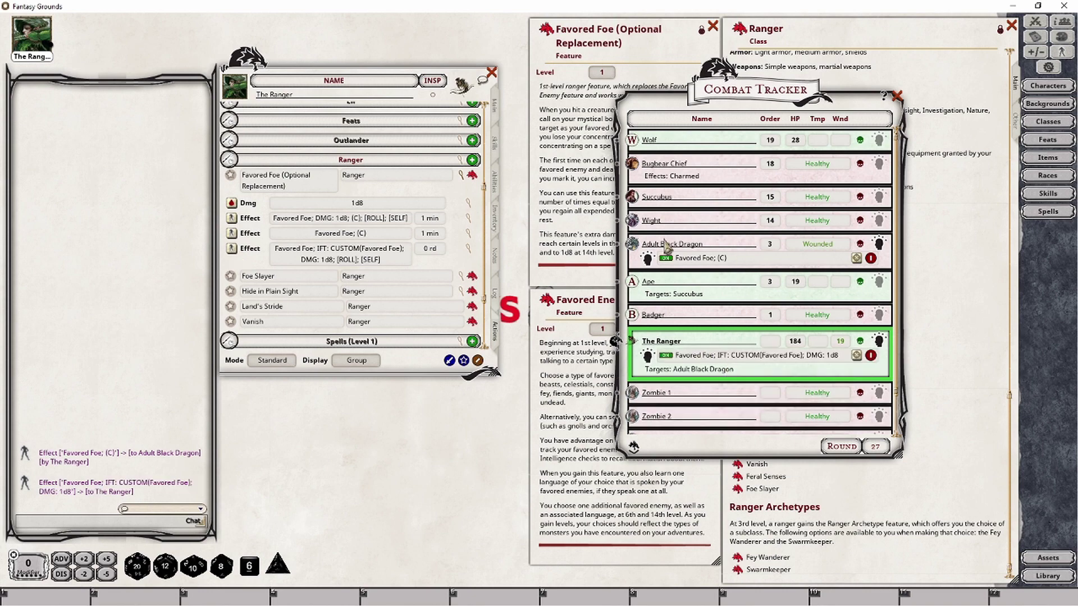
- Roll the first shortsword's damage against the marked Adult Black Dragon
scroll(410, 303, "up", 3)
scroll(410, 302, "up", 3)
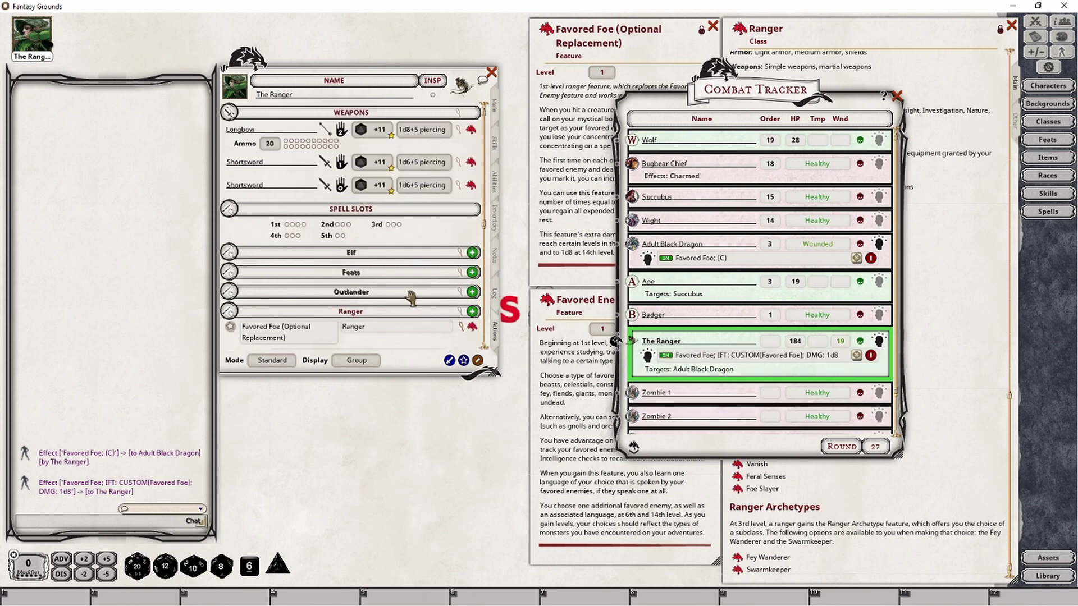
left_click_drag(443, 163, 174, 149)
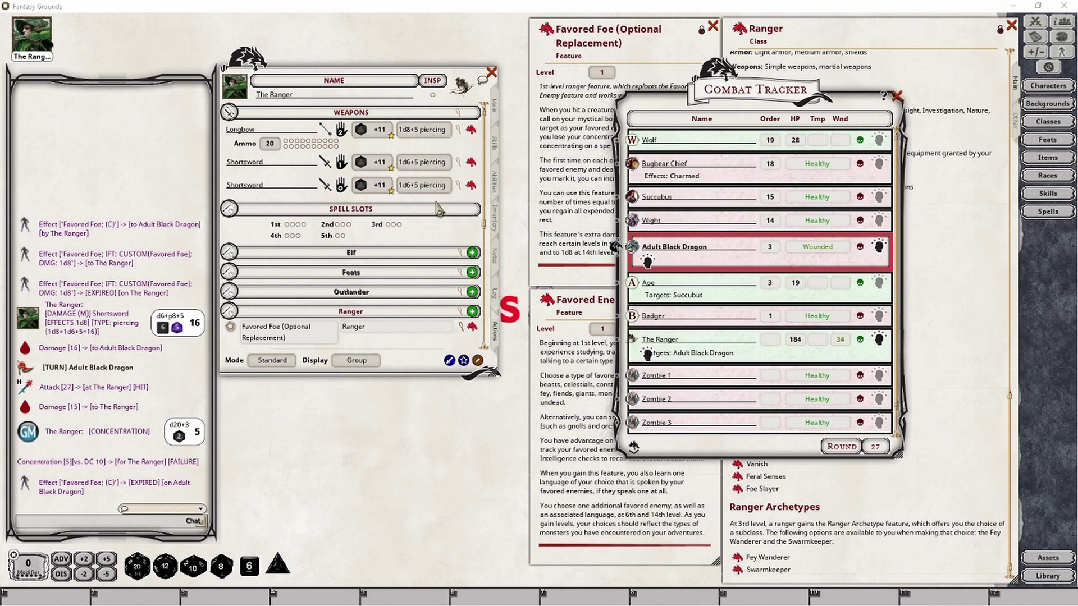
- Reapply the conditional IFT damage effect to The Ranger and roll the first shortsword's damage against the unmarked Adult Black Dragon
scroll(426, 233, "down", 5)
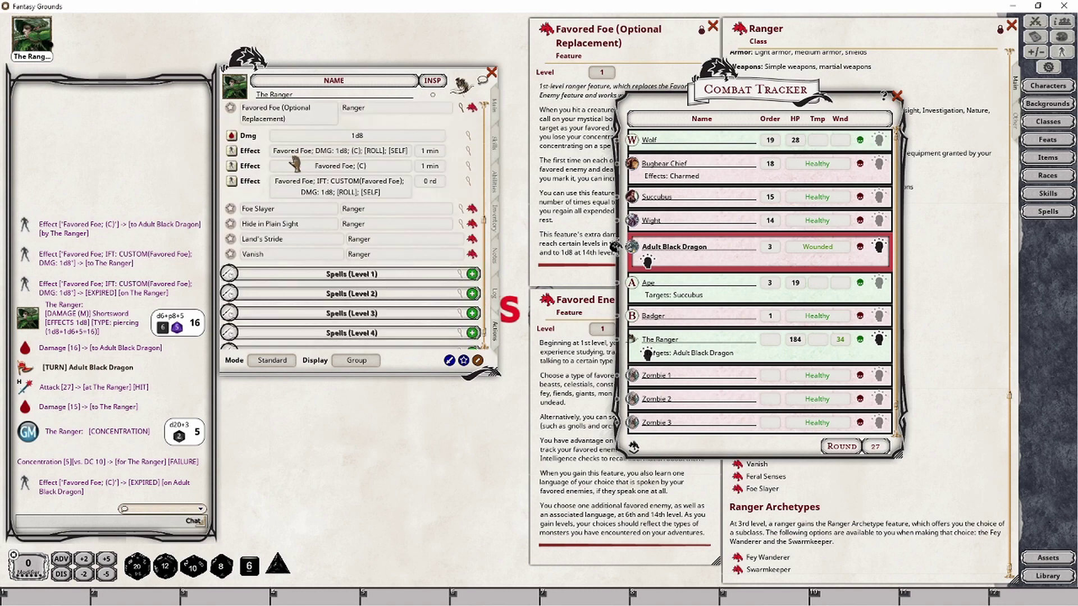
left_click(231, 181)
scroll(392, 247, "up", 5)
scroll(393, 247, "up", 2)
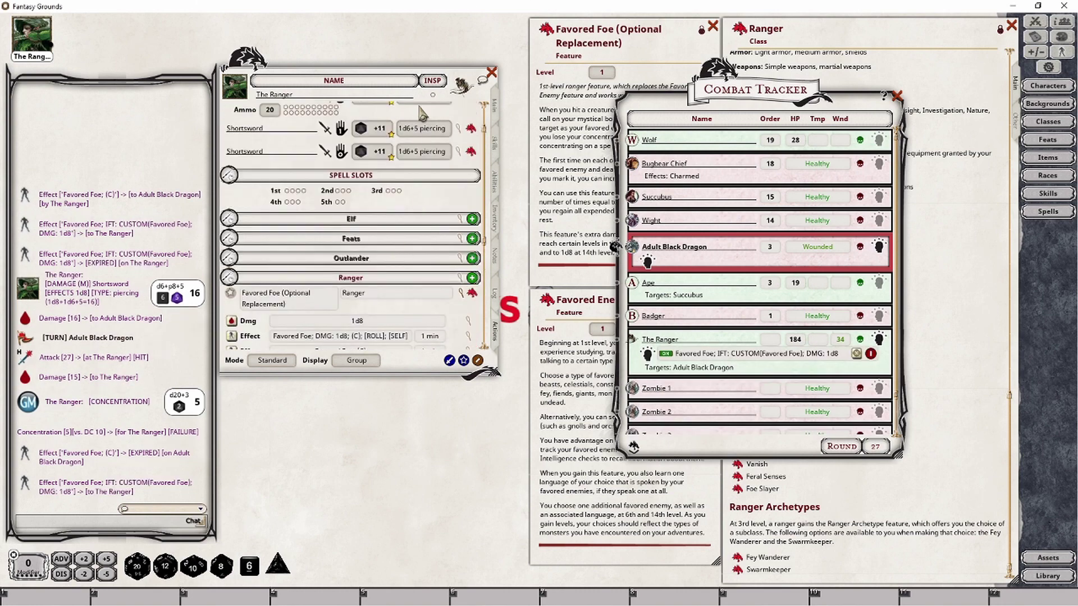
left_click_drag(415, 129, 149, 213)
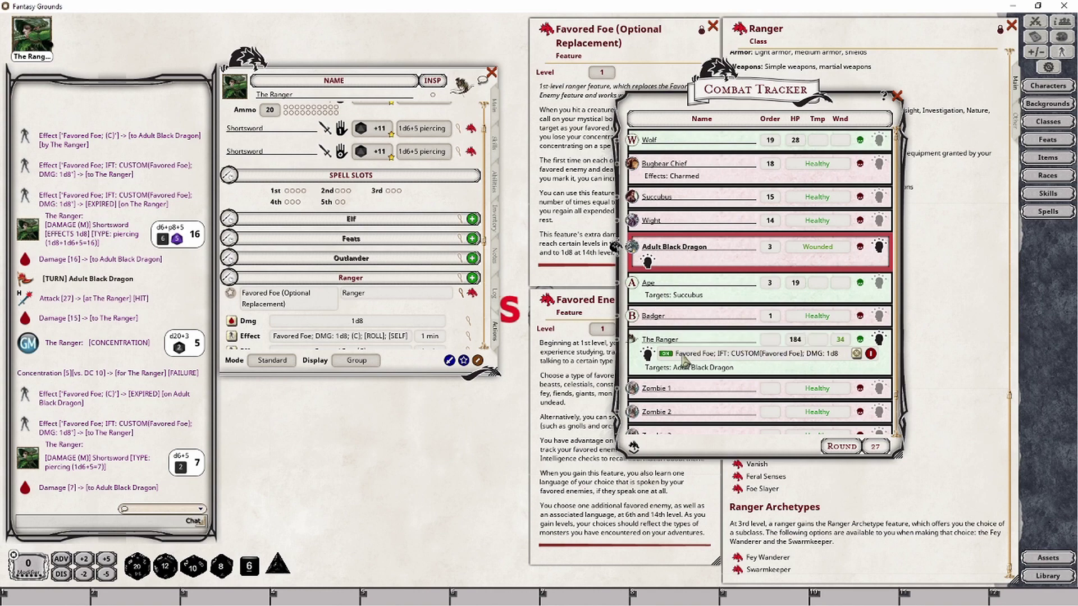
- Apply the "Favored Foe; (C)" effect to the Adult Black Dragon again and advance the combat turn to The Ranger
scroll(369, 298, "down", 3)
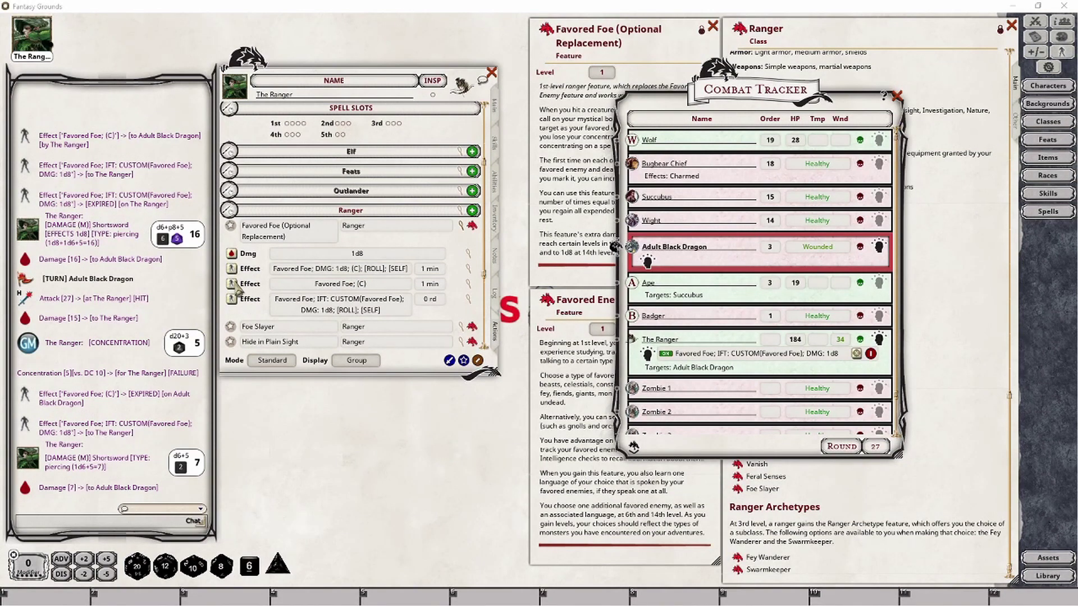
left_click_drag(235, 289, 640, 256)
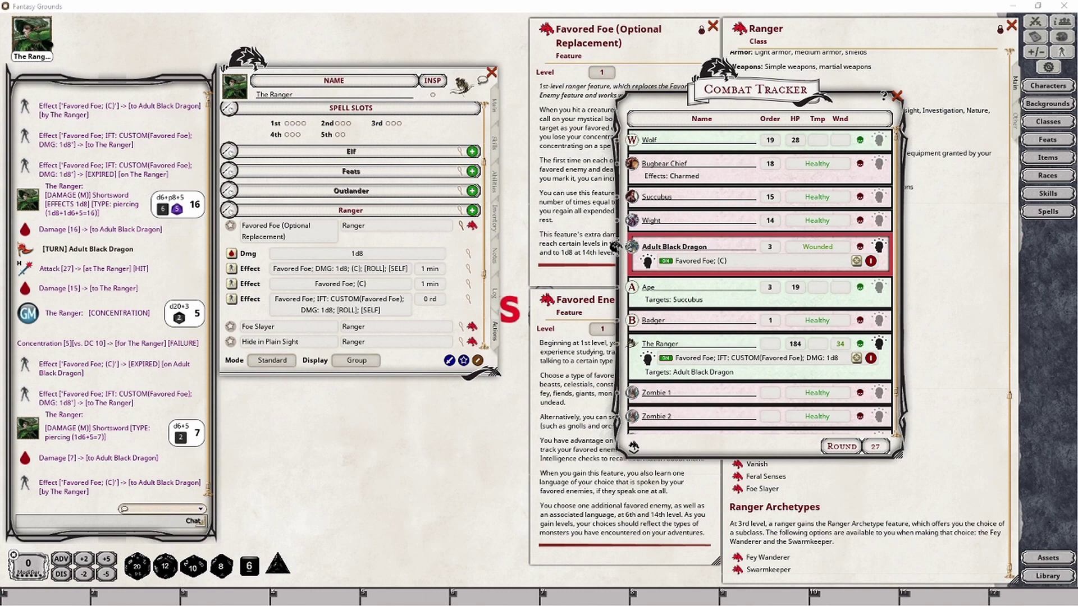
left_click(634, 447)
left_click(634, 447)
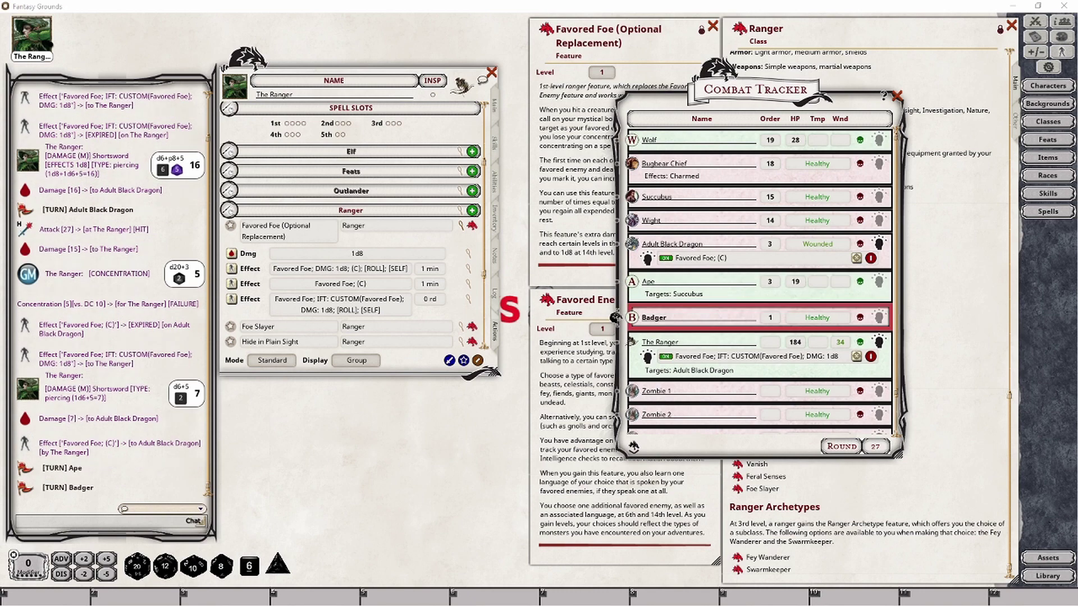
left_click(633, 447)
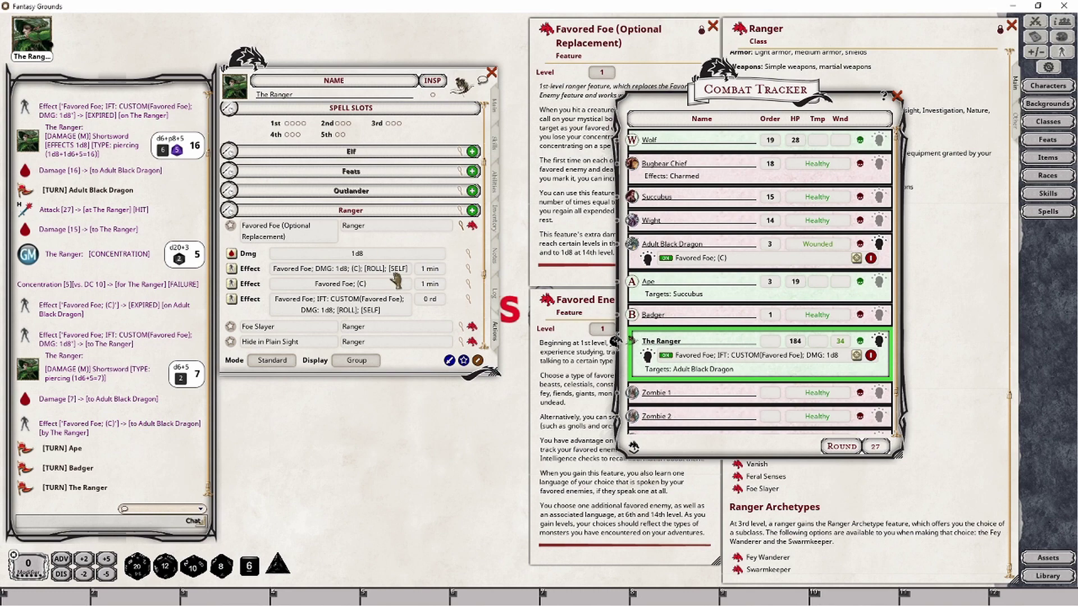
- Roll the first shortsword's damage against the Adult Black Dragon with both Favored Foe effects active
scroll(395, 281, "up", 3)
left_click_drag(421, 132, 115, 208)
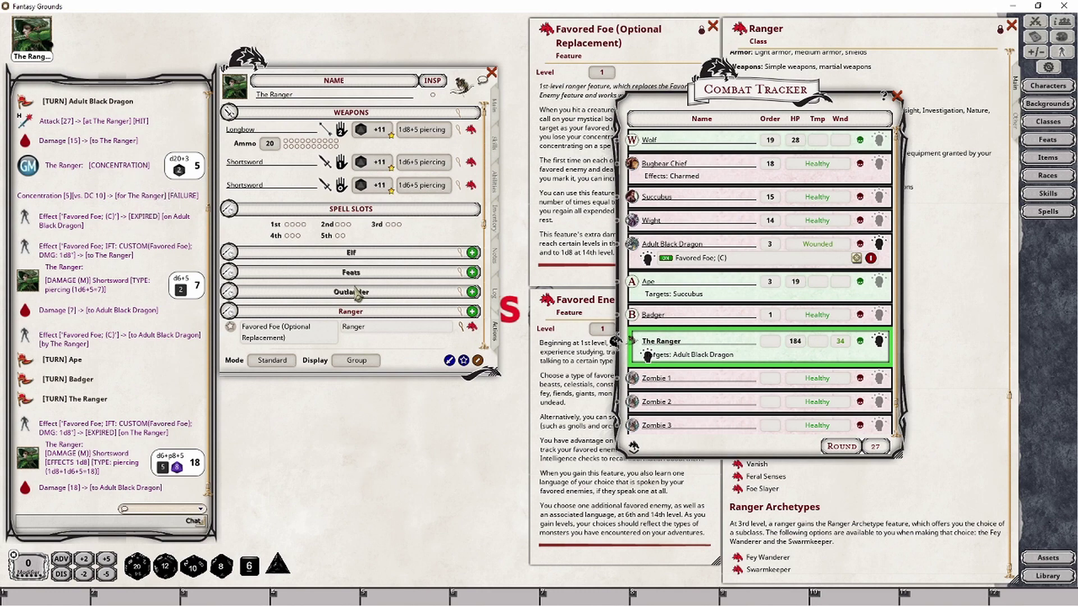
- Compare the weapon entries with the Favored Foe damage and effect entries on The Ranger's actions
scroll(355, 292, "down", 8)
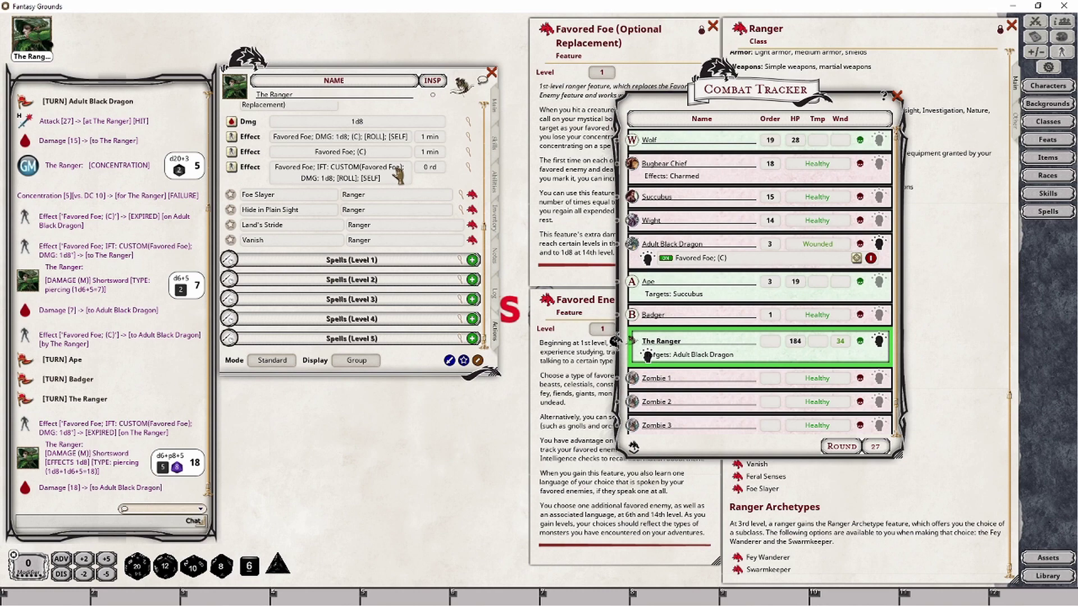
scroll(398, 213, "up", 8)
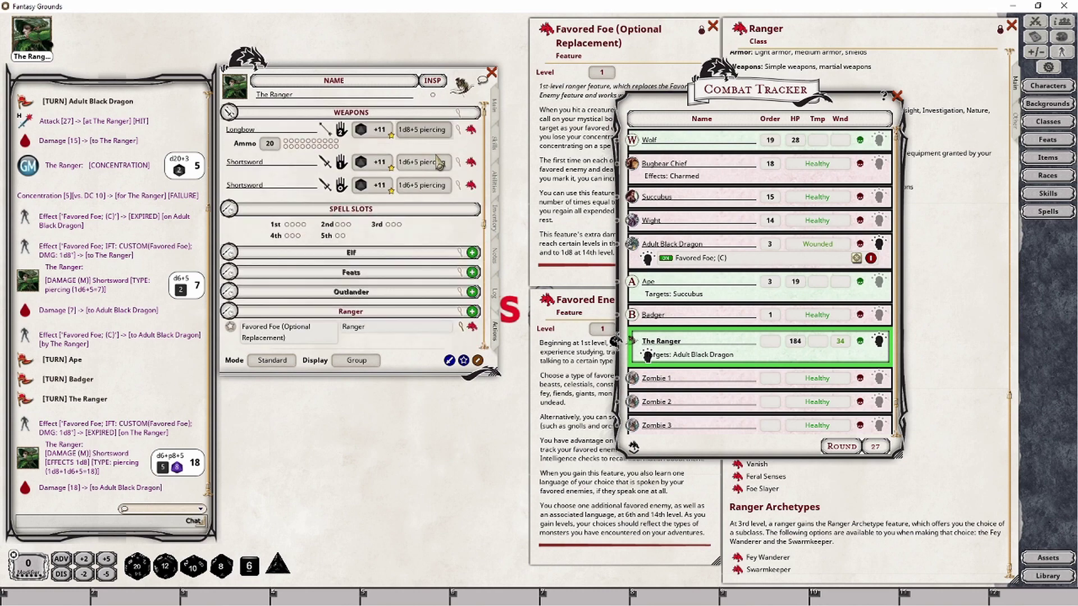
scroll(356, 343, "down", 3)
scroll(323, 348, "down", 2)
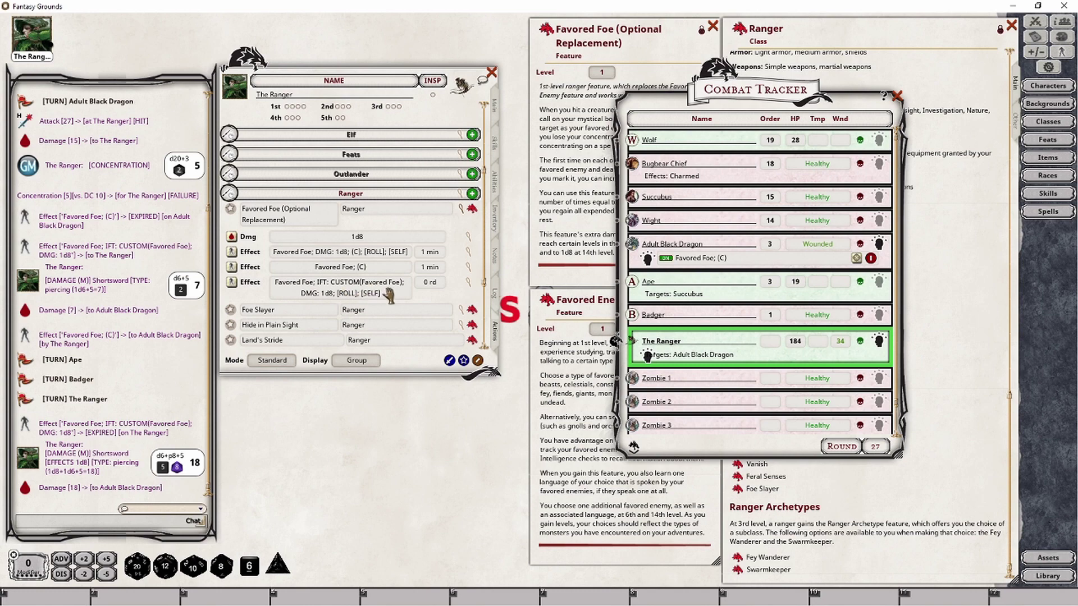
scroll(370, 294, "up", 4)
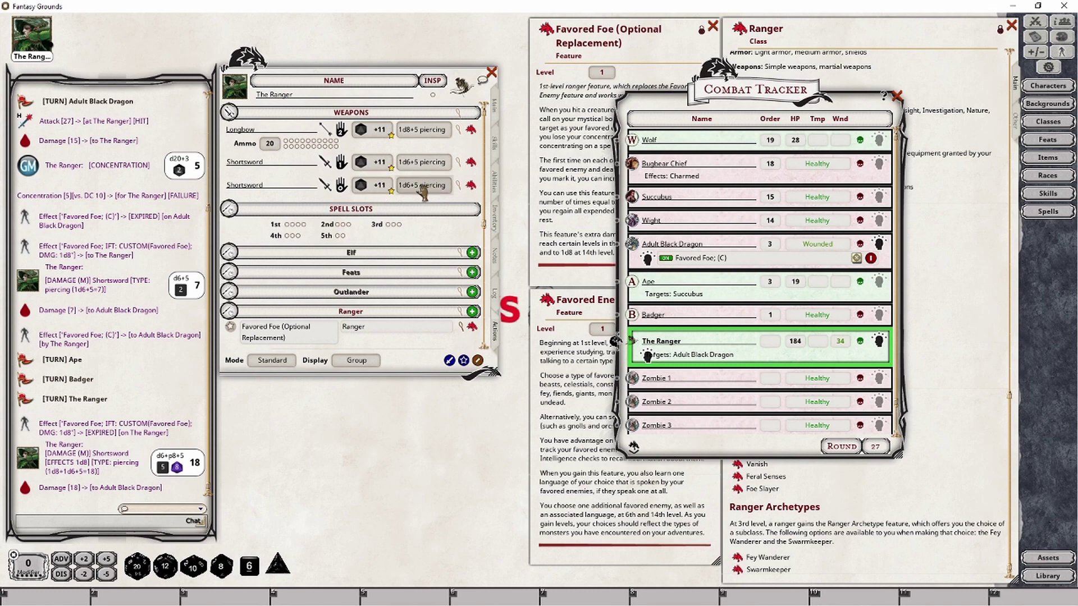
scroll(352, 292, "down", 4)
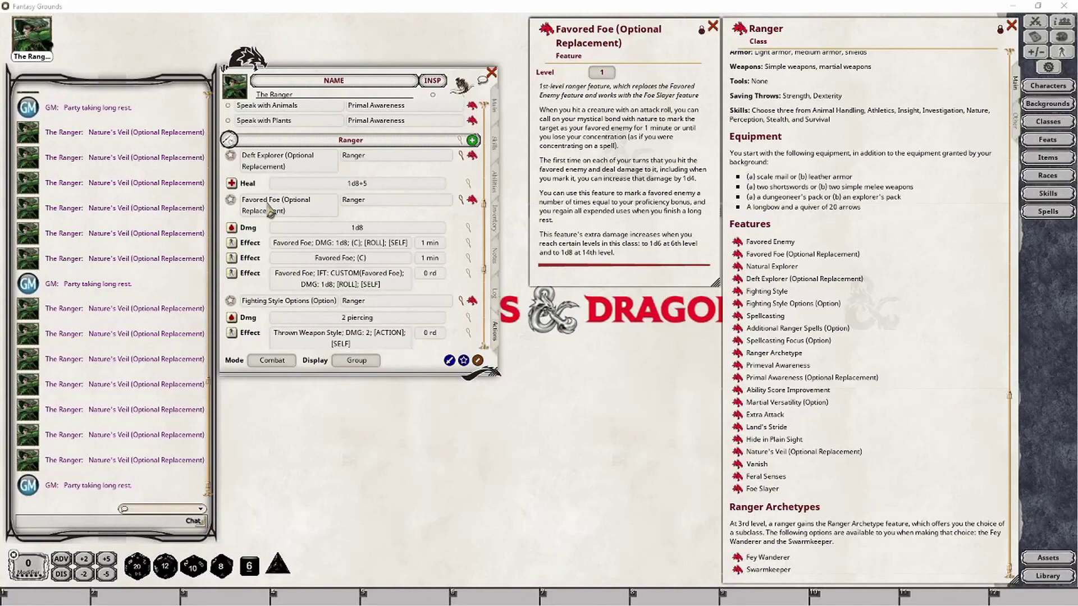
- Check The Ranger's proficiency bonus, set Favored Foe's daily uses to 6 in Preparation mode, and return to Combat mode
left_click(272, 362)
left_click(276, 362)
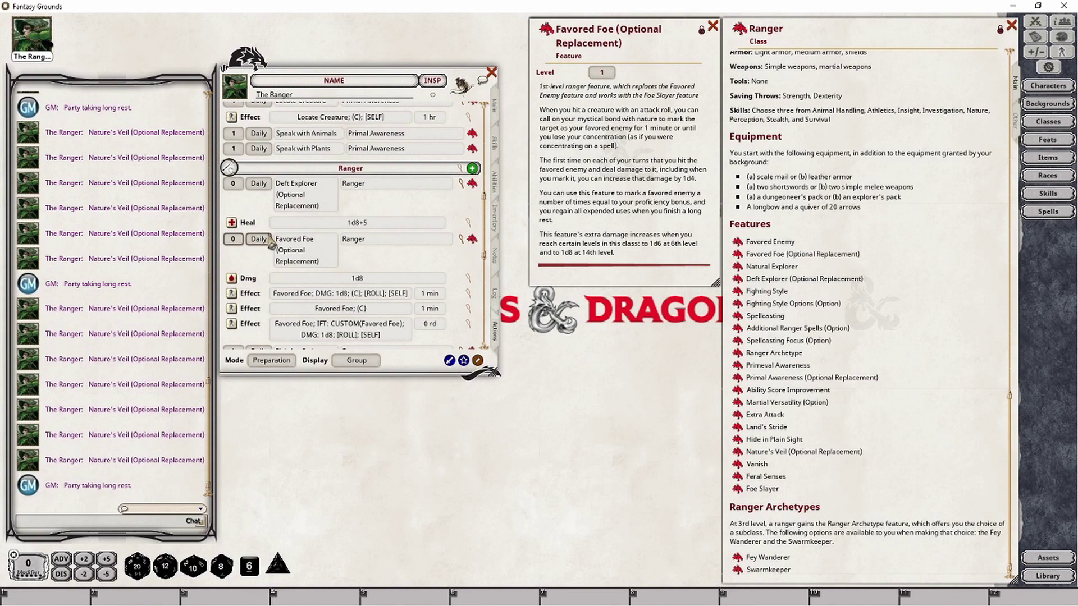
left_click(233, 239)
type("6")
left_click(495, 108)
left_click(495, 330)
left_click(289, 360)
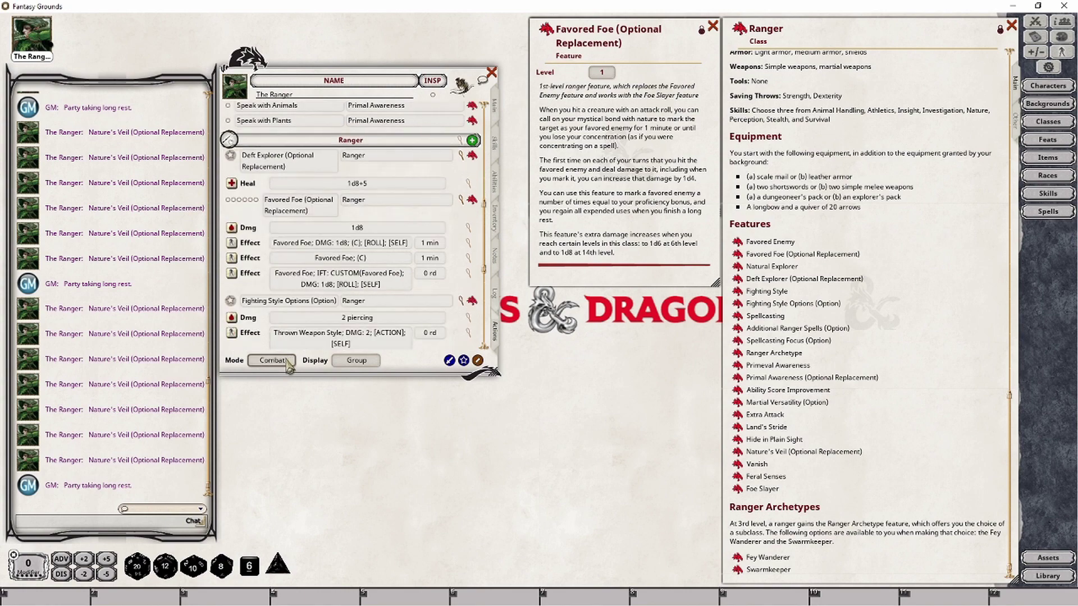
- Expend The Ranger's Favored Foe uses one after another
left_click(228, 200)
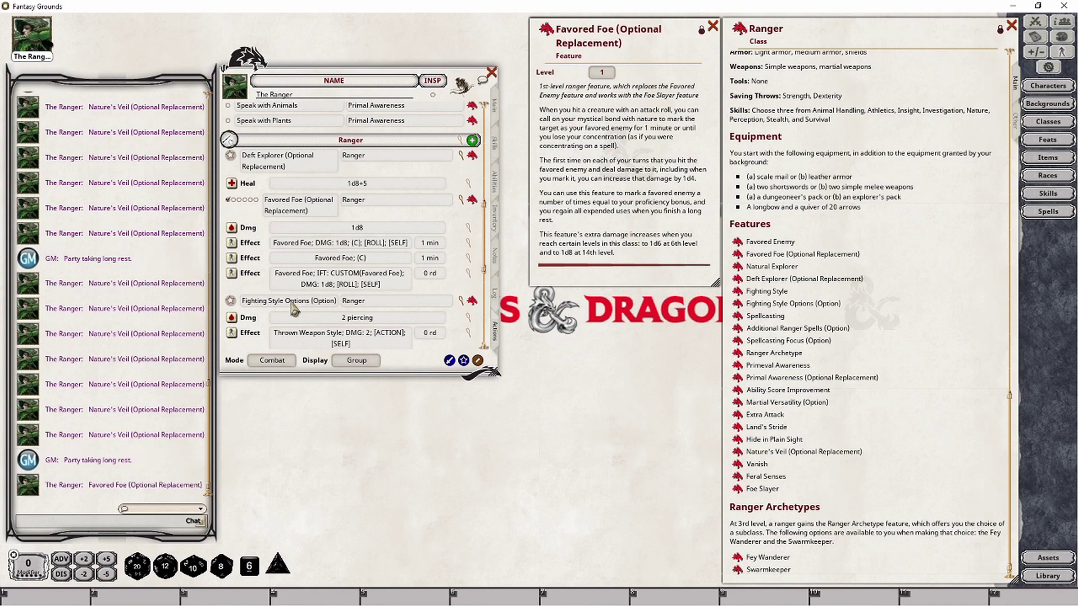
left_click(256, 201)
left_click(257, 201)
left_click(256, 201)
left_click(257, 201)
left_click(257, 201)
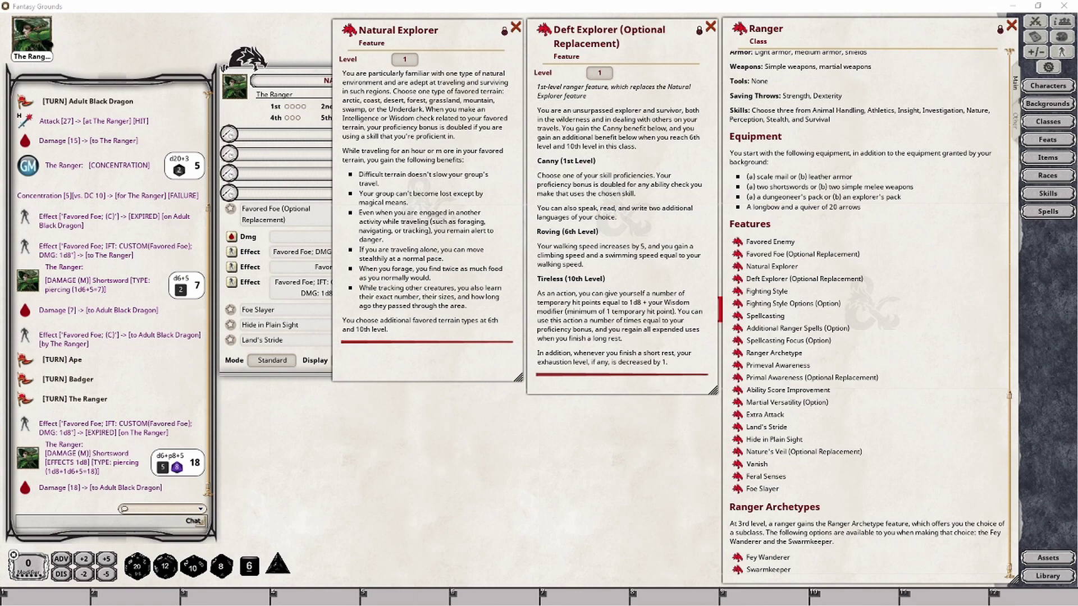
- Give The Ranger doubled proficiency in Perception for the Canny benefit of Deft Explorer
left_click(320, 372)
left_click(496, 147)
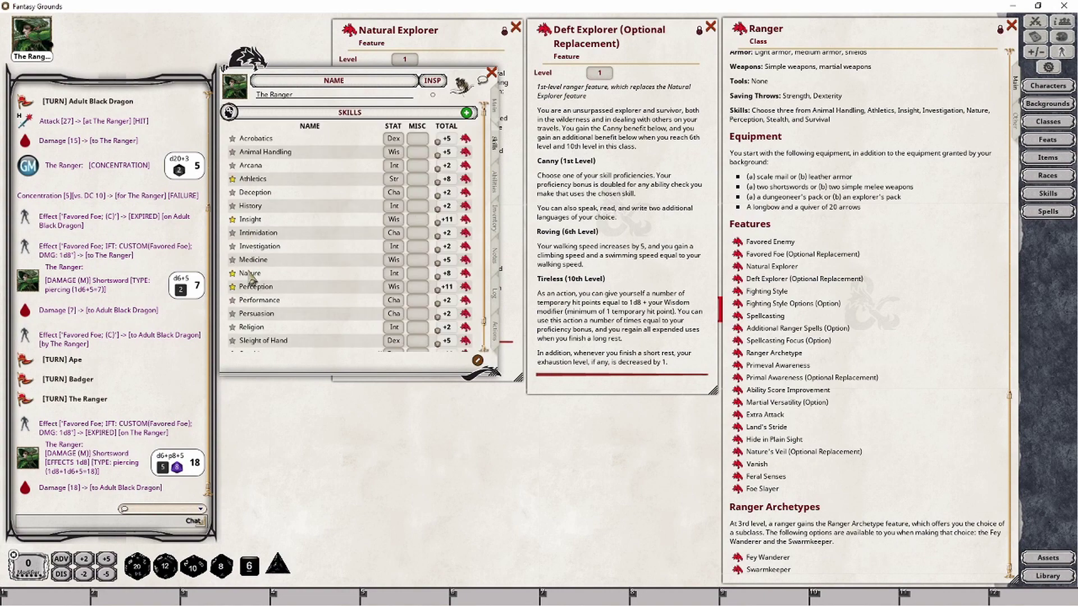
left_click(232, 286)
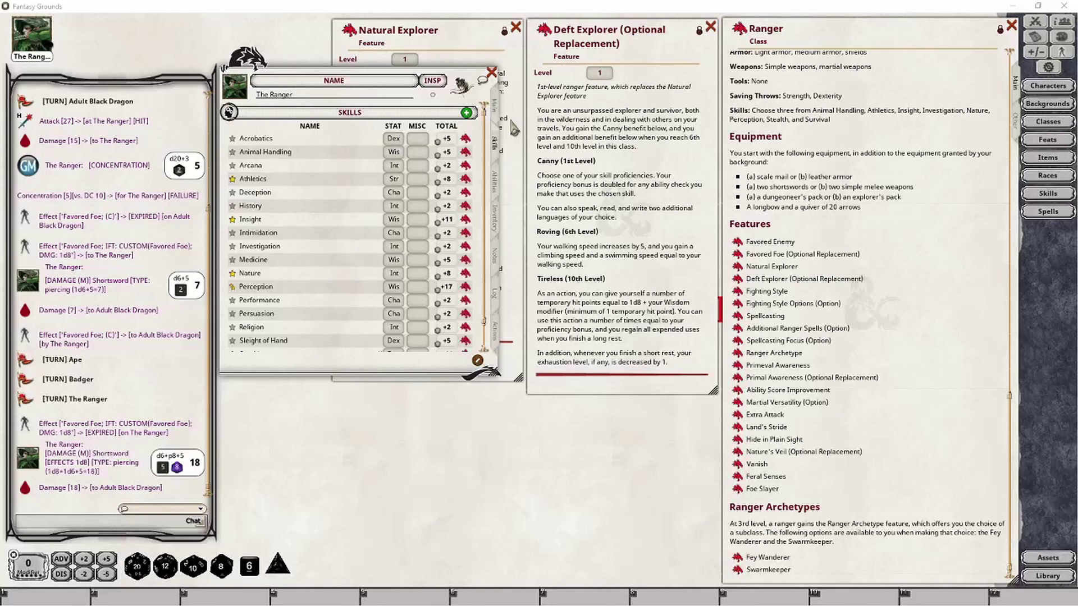
- Add a miscellaneous speed bonus of 5 in The Ranger's combat calculation and close it
left_click(496, 108)
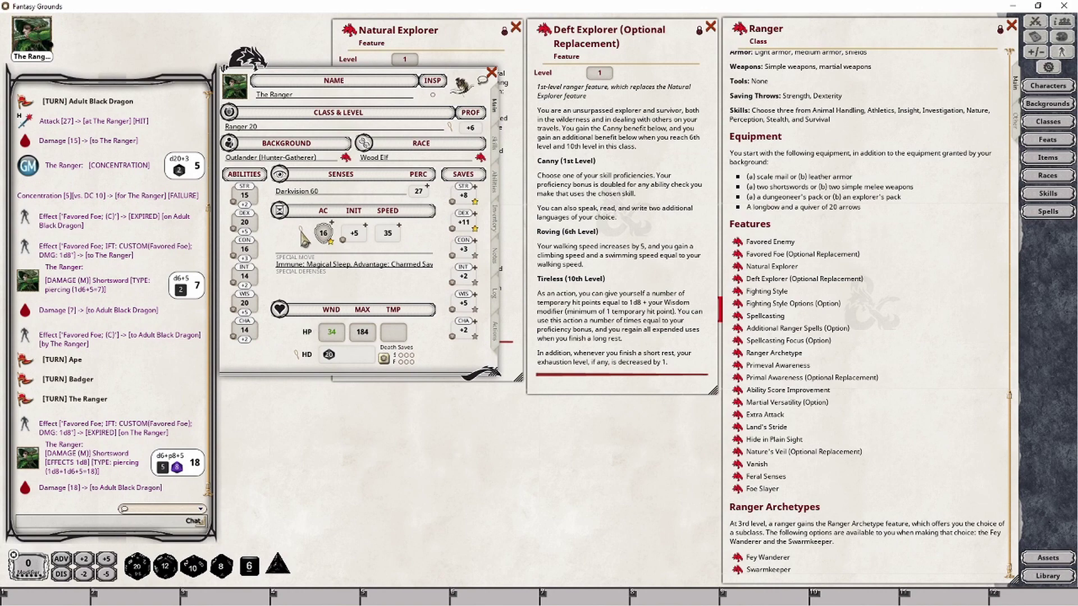
left_click(304, 238)
left_click_drag(513, 300, 373, 433)
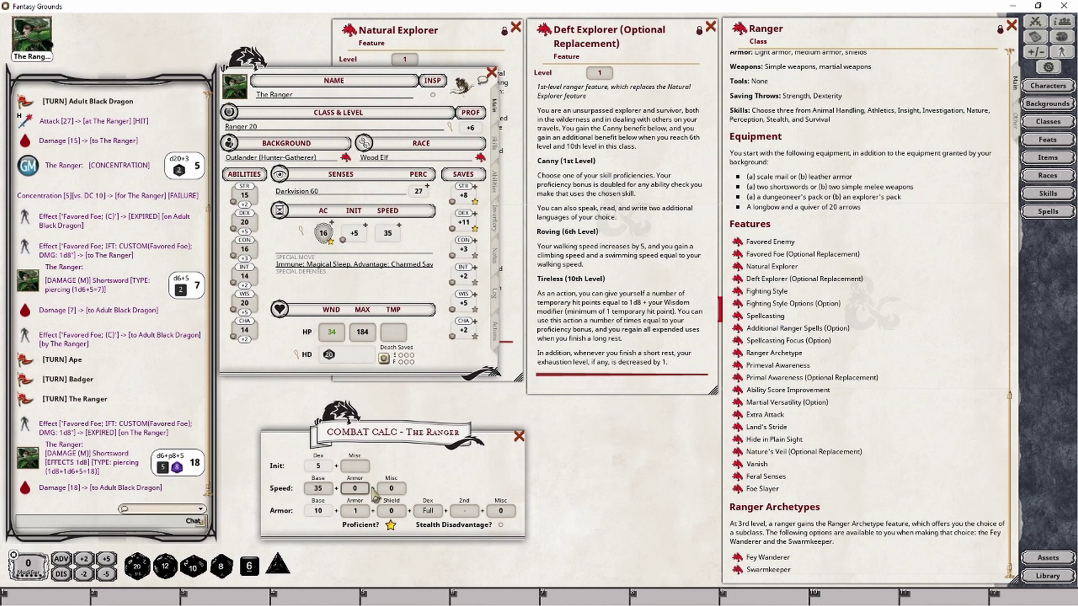
type("5")
key("Tab")
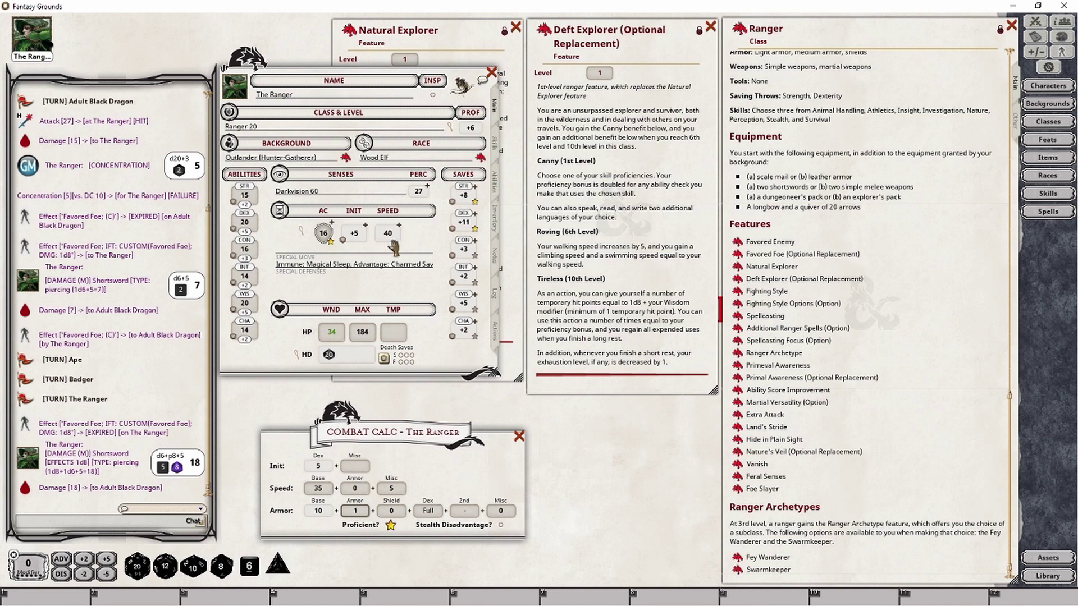
left_click(519, 437)
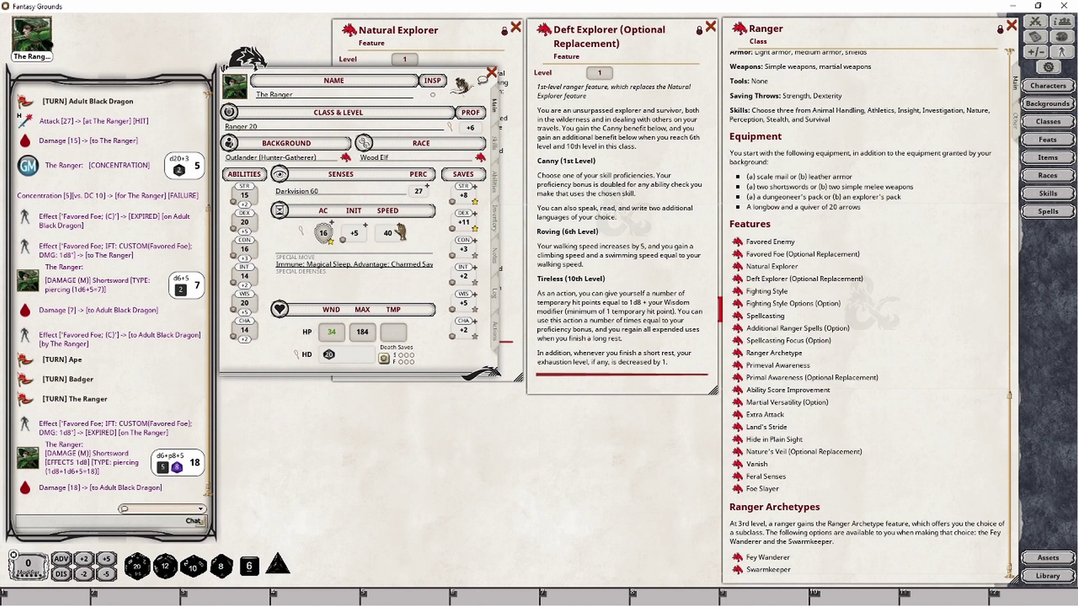
- Add the Deft Explorer (Optional Replacement) feature to The Ranger's actions and assign it to the Ranger group
key("alt+Tab")
left_click(496, 337)
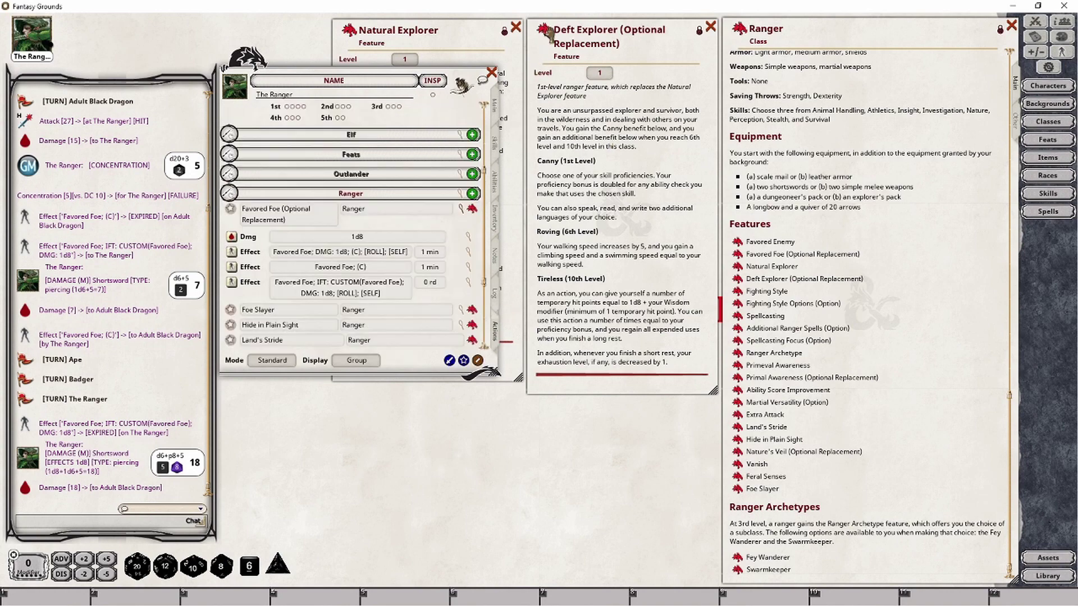
left_click_drag(370, 227, 372, 226)
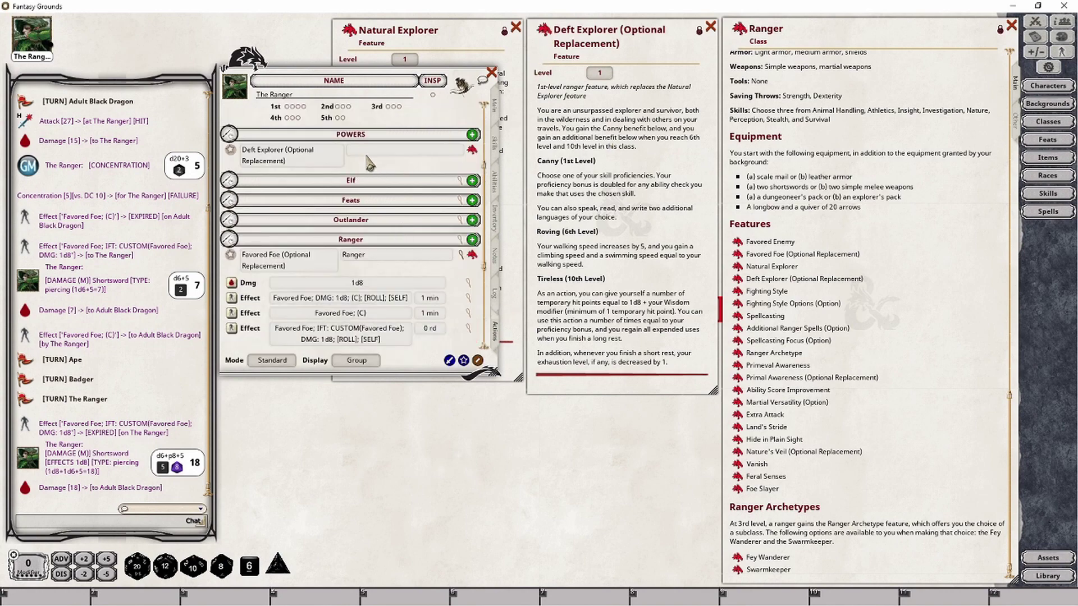
type("Ranger")
key("Return")
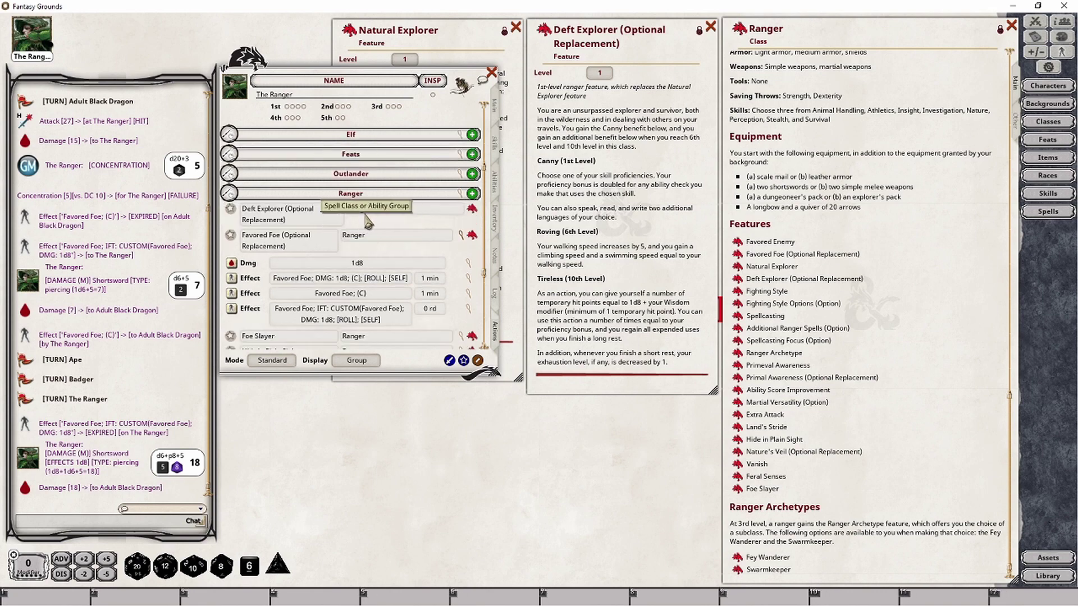
- Add a heal action to Deft Explorer and open its settings below the character sheet
right_click(493, 205)
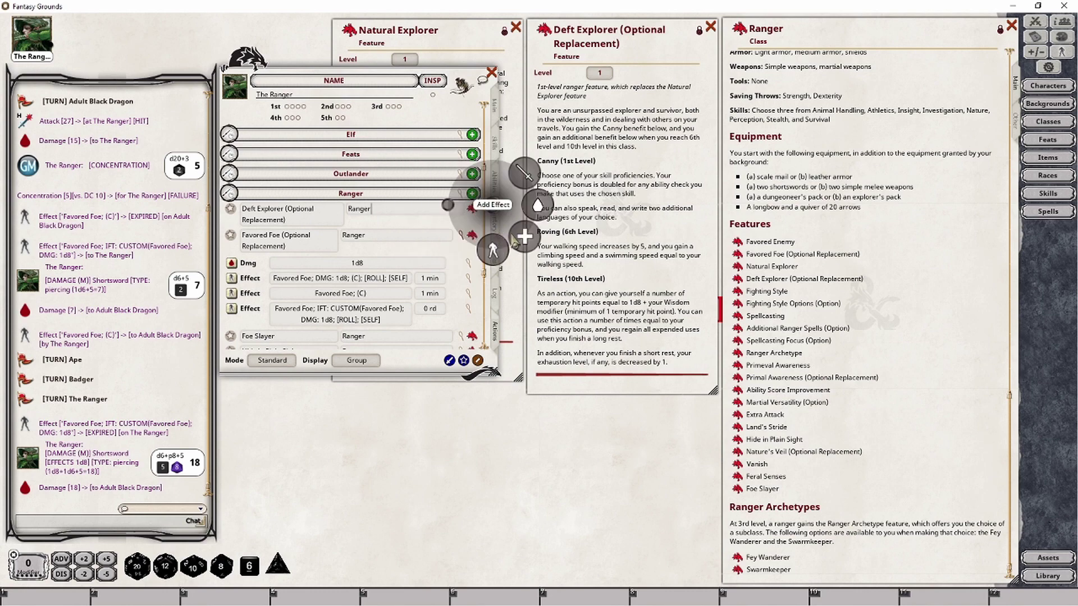
left_click(525, 238)
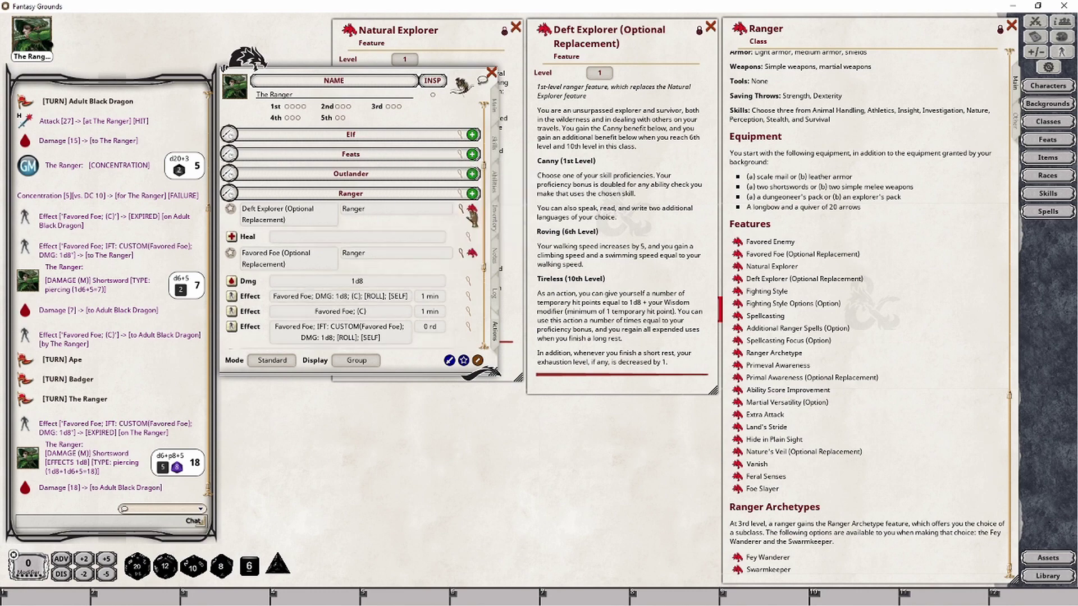
left_click(469, 239)
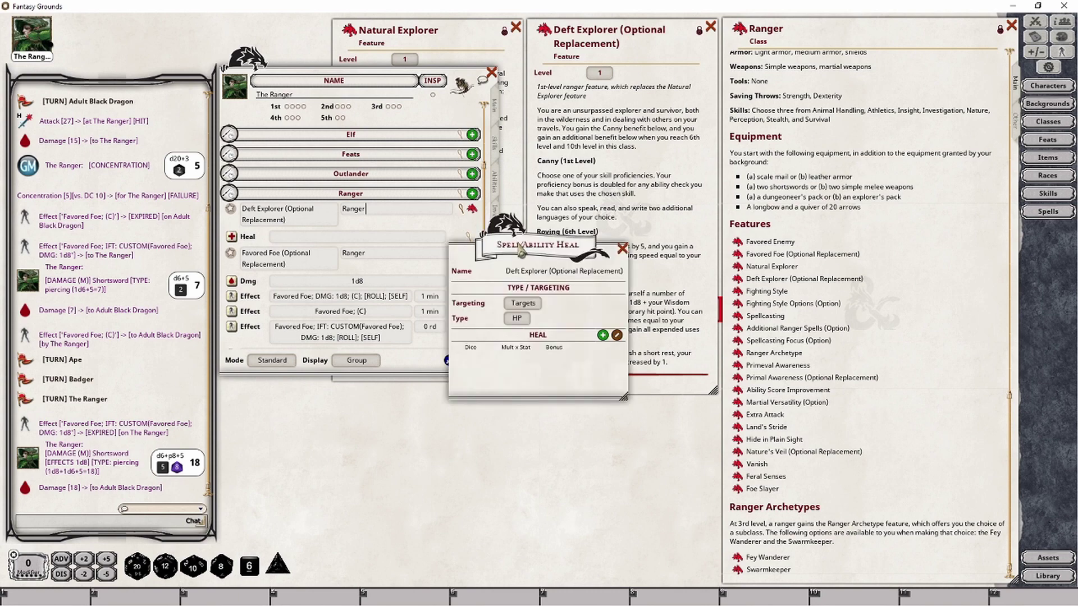
left_click_drag(521, 259, 388, 413)
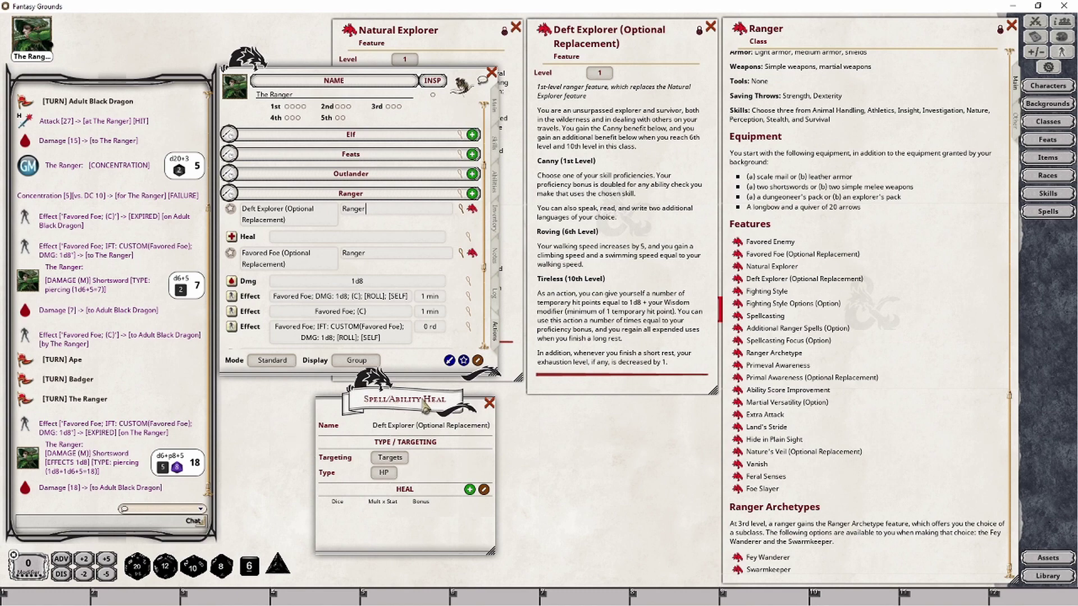
left_click_drag(428, 402, 421, 409)
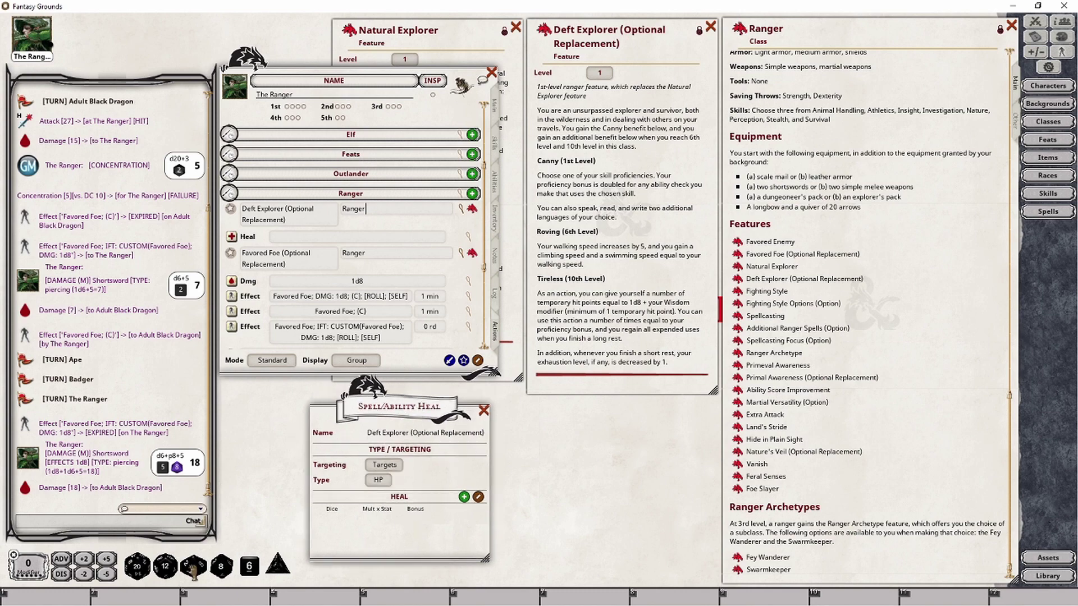
- Set the Deft Explorer heal to 1d8 plus the Wisdom modifier and close its settings
left_click(464, 496)
mouse_move(220, 566)
left_mouse_down()
mouse_move(359, 546)
mouse_move(331, 520)
left_mouse_up()
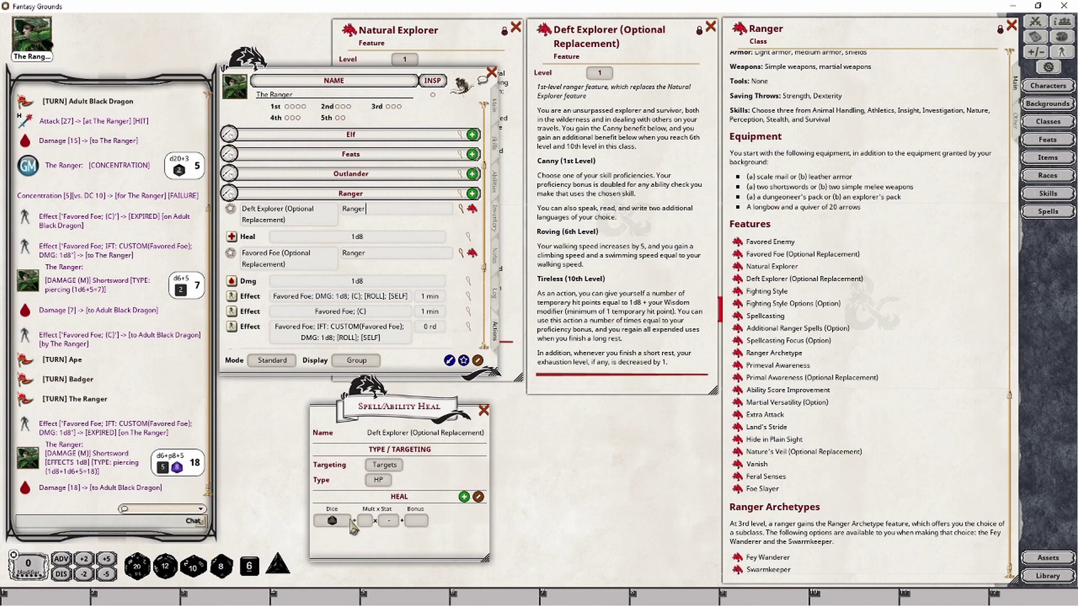
left_click(388, 521)
left_click(389, 520)
left_click(389, 520)
left_click(389, 520)
left_click(389, 520)
left_click(484, 410)
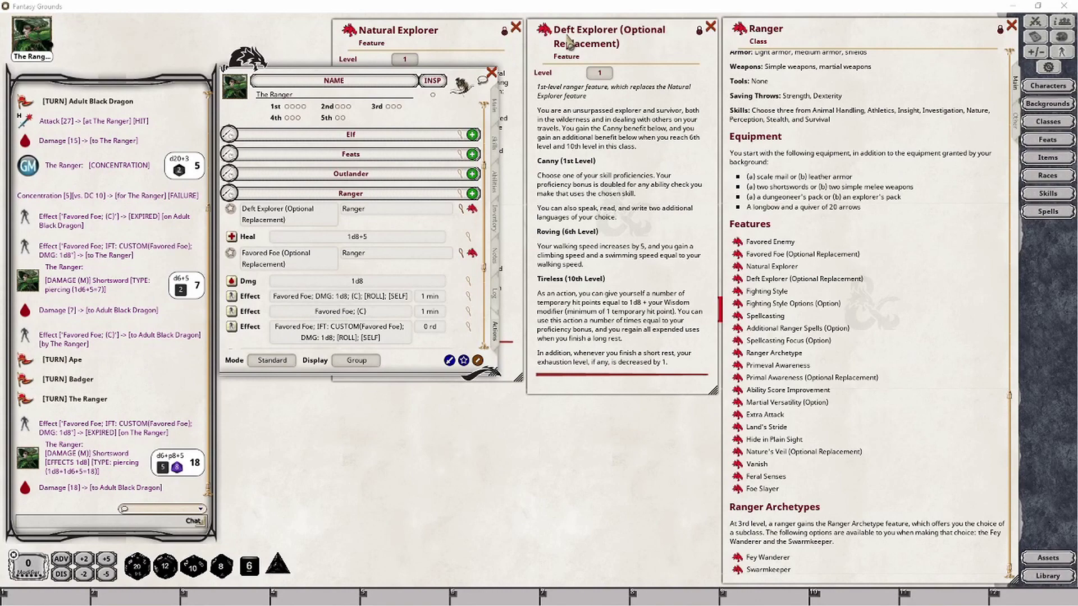
- Close the Deft Explorer and Natural Explorer feature descriptions
left_click(435, 35)
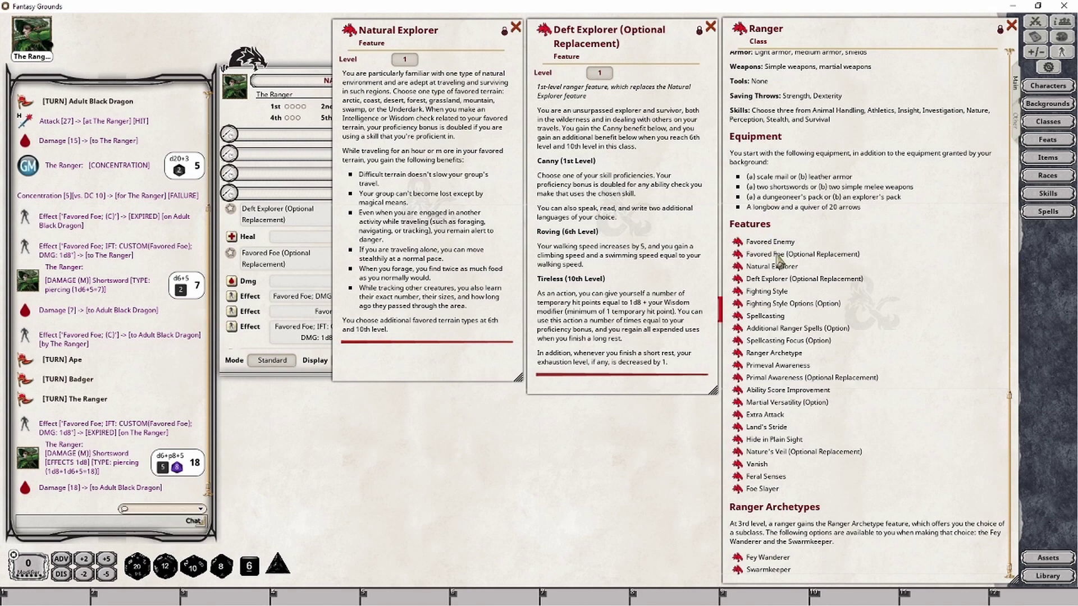
left_click(710, 26)
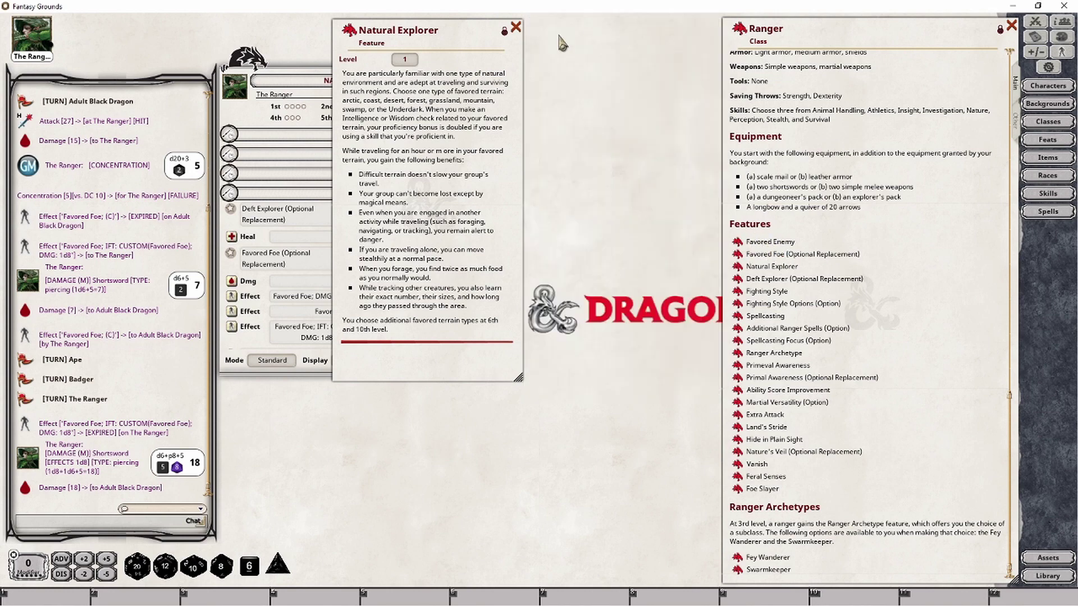
left_click(515, 27)
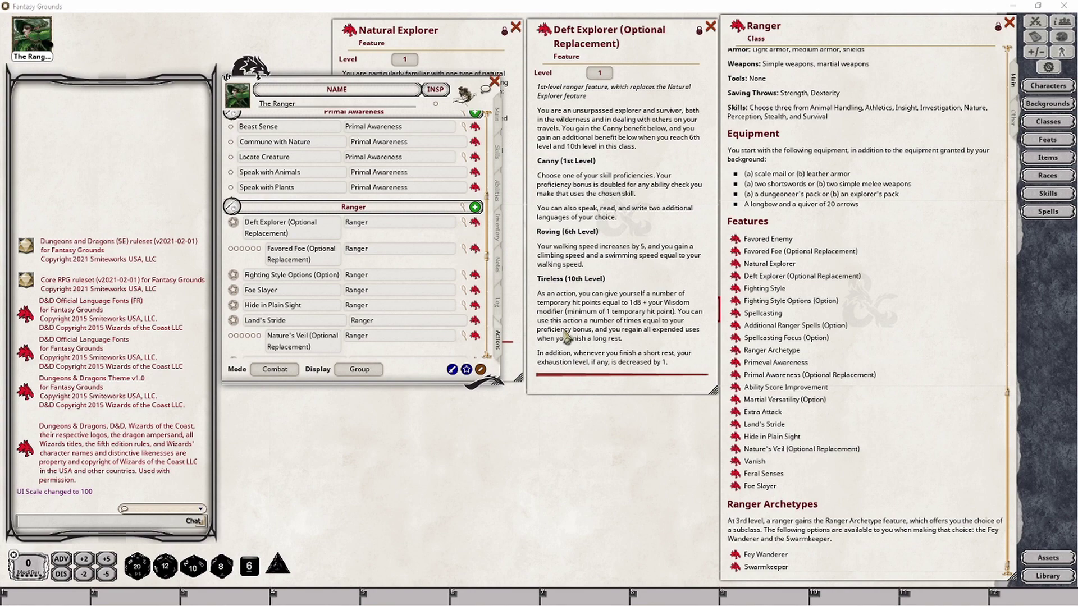
- Check the proficiency bonus, set Deft Explorer's daily uses to 6 in Preparation mode, and return to Combat mode
left_click(502, 116)
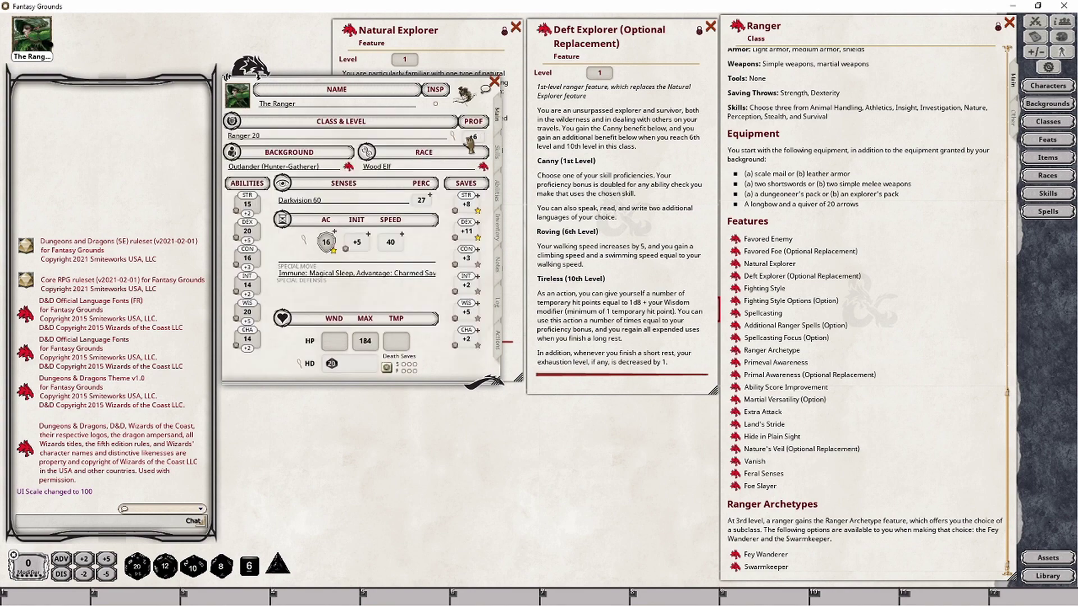
left_click(501, 343)
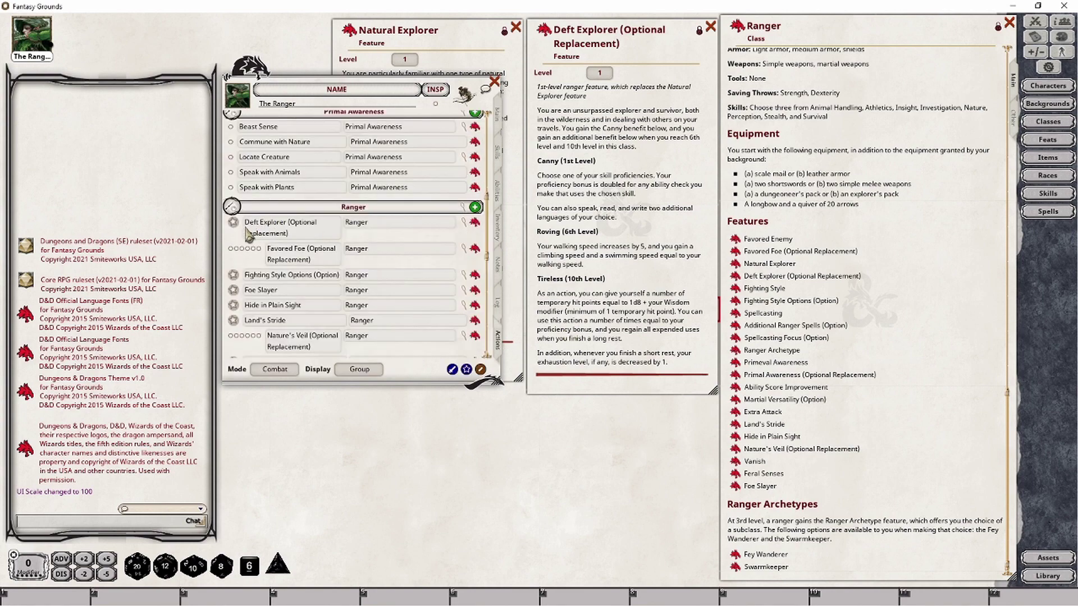
left_click(281, 375)
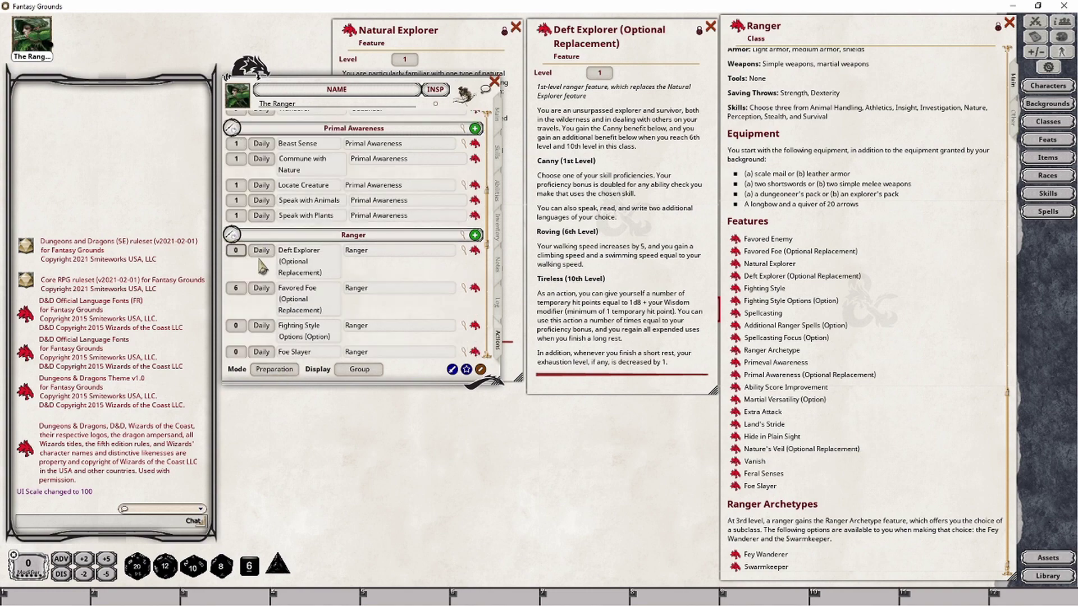
left_click(236, 250)
type("6")
left_click(284, 372)
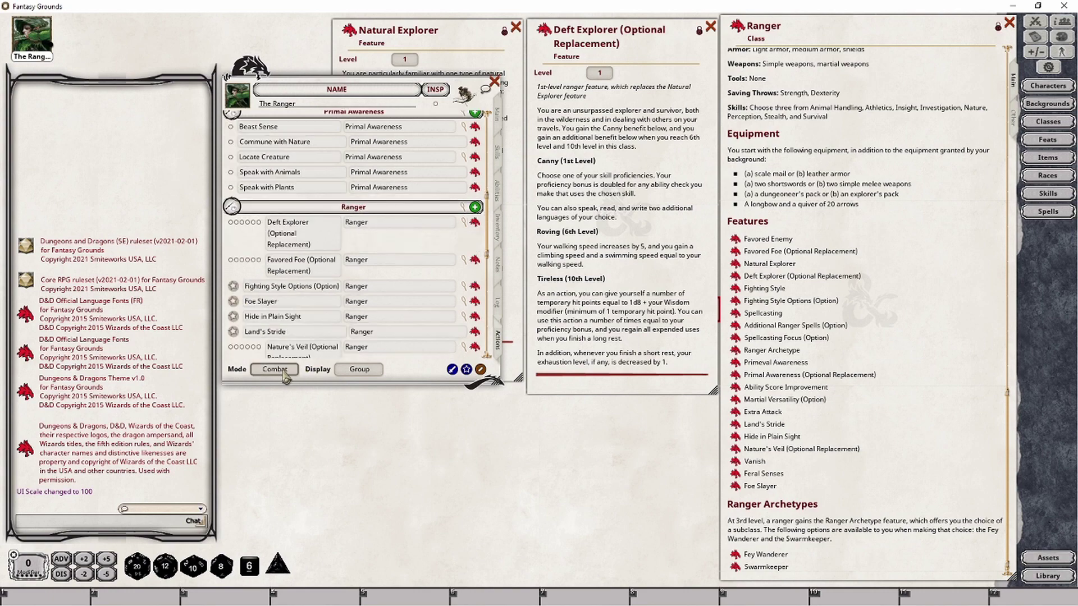
left_click(290, 374)
left_click(290, 374)
left_click(290, 375)
- Expend all six of The Ranger's Deft Explorer uses one after another
left_click(259, 223)
left_click(259, 223)
left_click(259, 224)
left_click(258, 224)
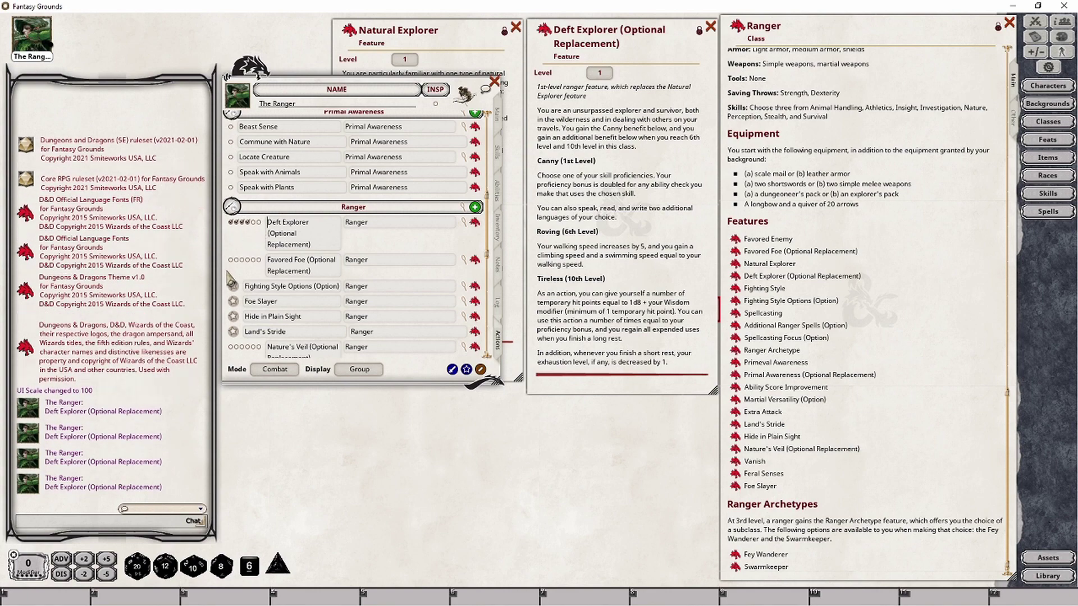
left_click(252, 223)
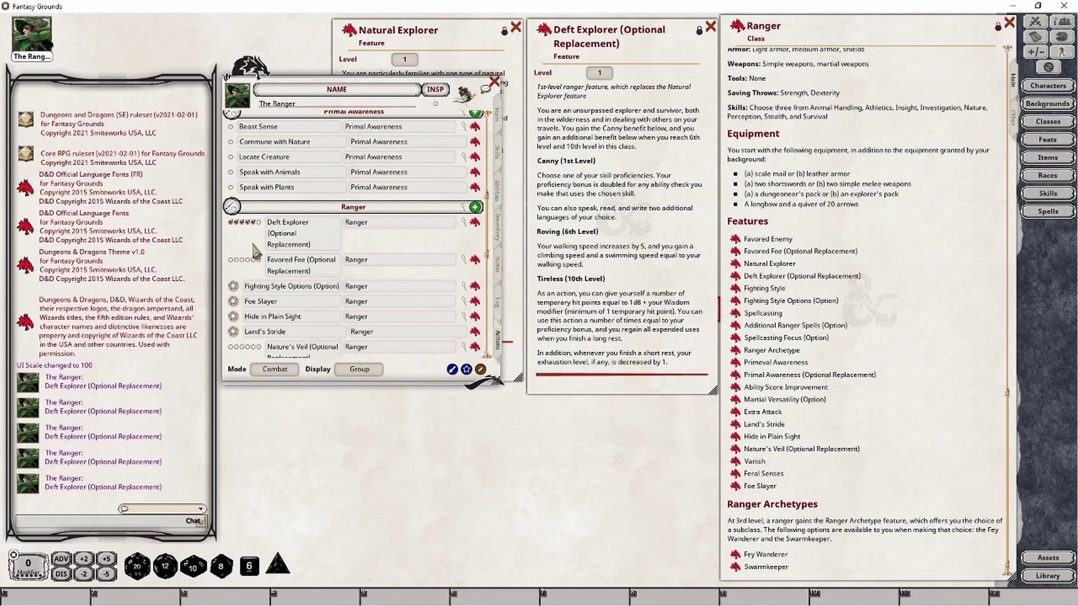
left_click(259, 223)
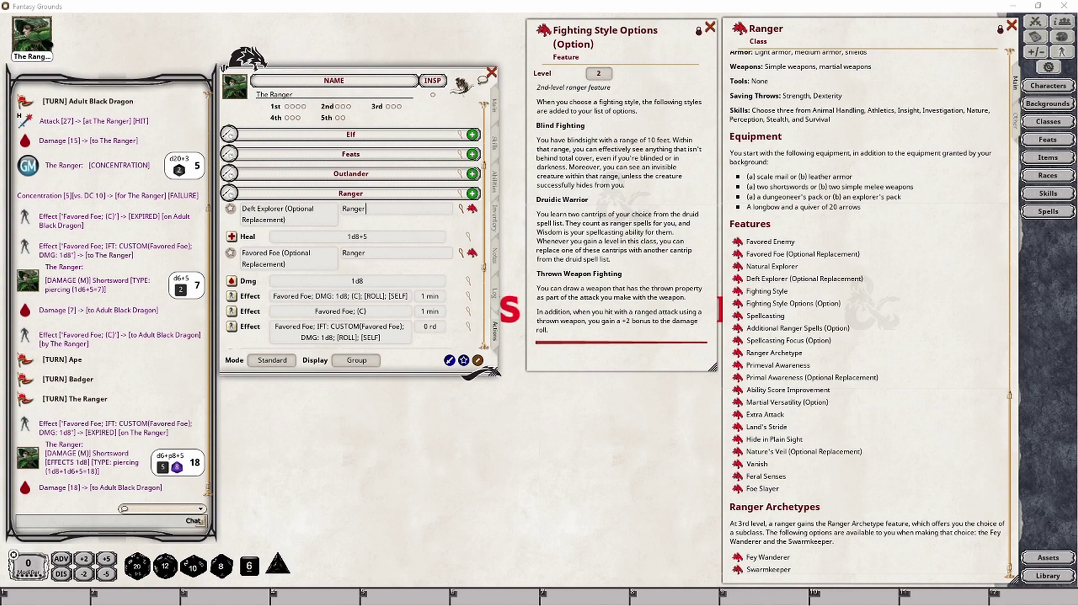
- Review the Ranger class's level progression and spell slot tables, and return to its feature list
scroll(868, 314, "up", 10)
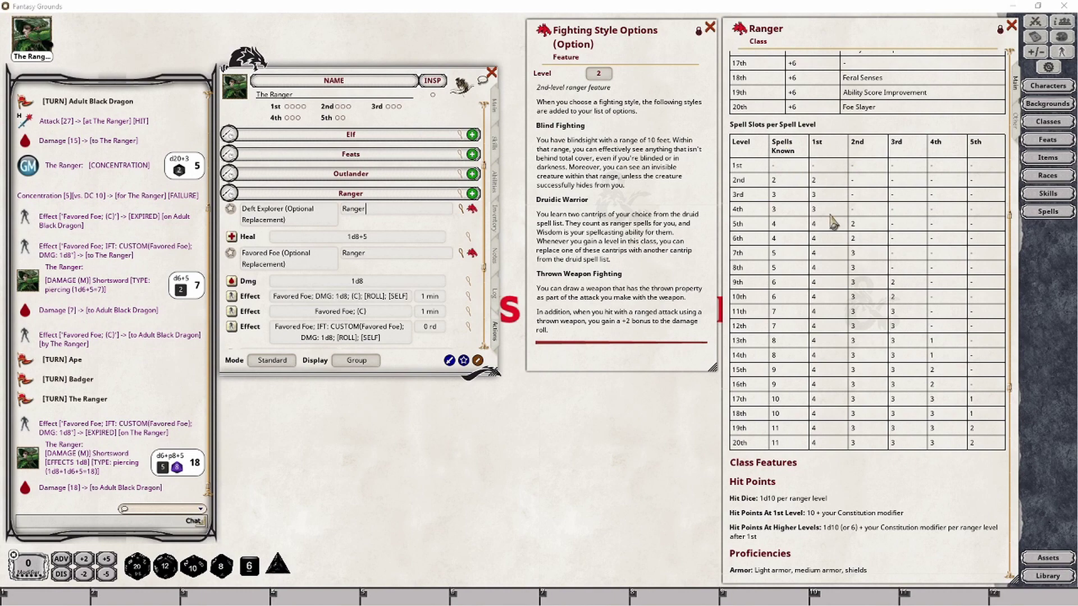
left_click_drag(1018, 390, 1011, 272)
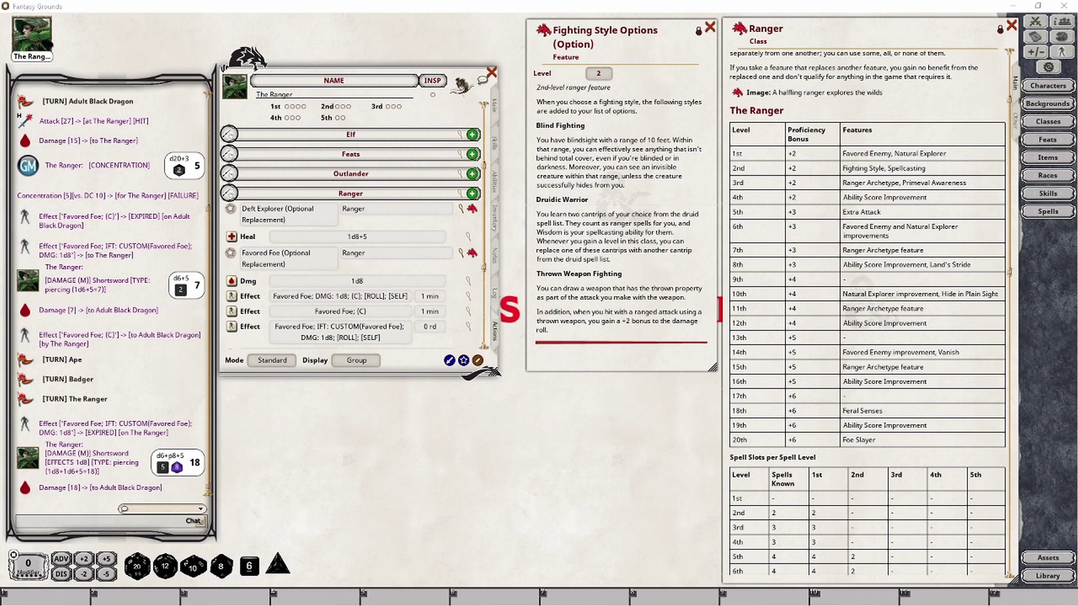
scroll(867, 336, "down", 10)
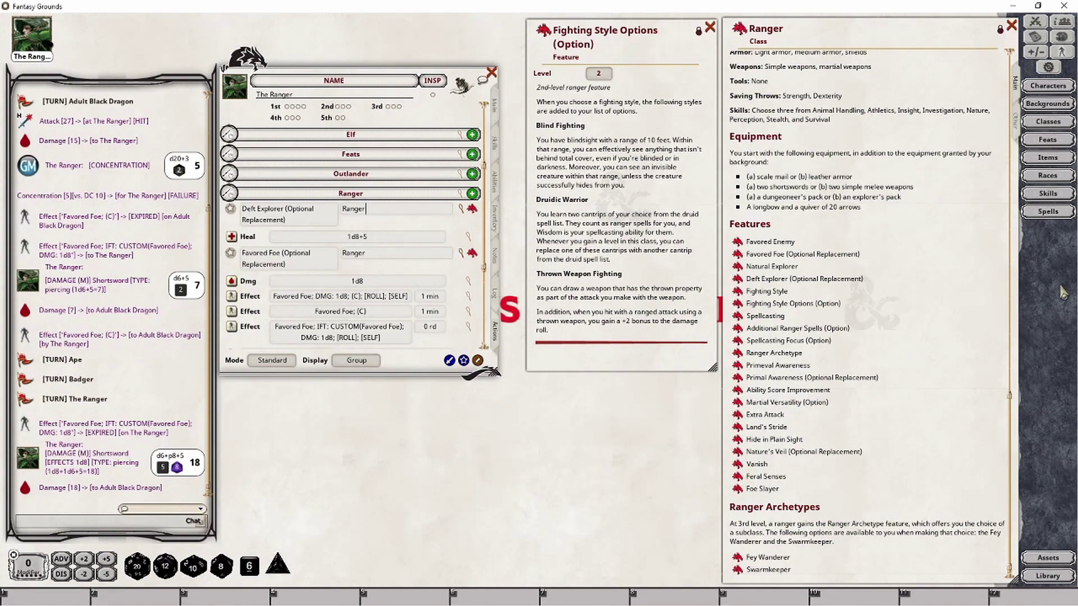
- Open the spell list and filter it to level 0 spells with Druid as the source
left_click(1050, 213)
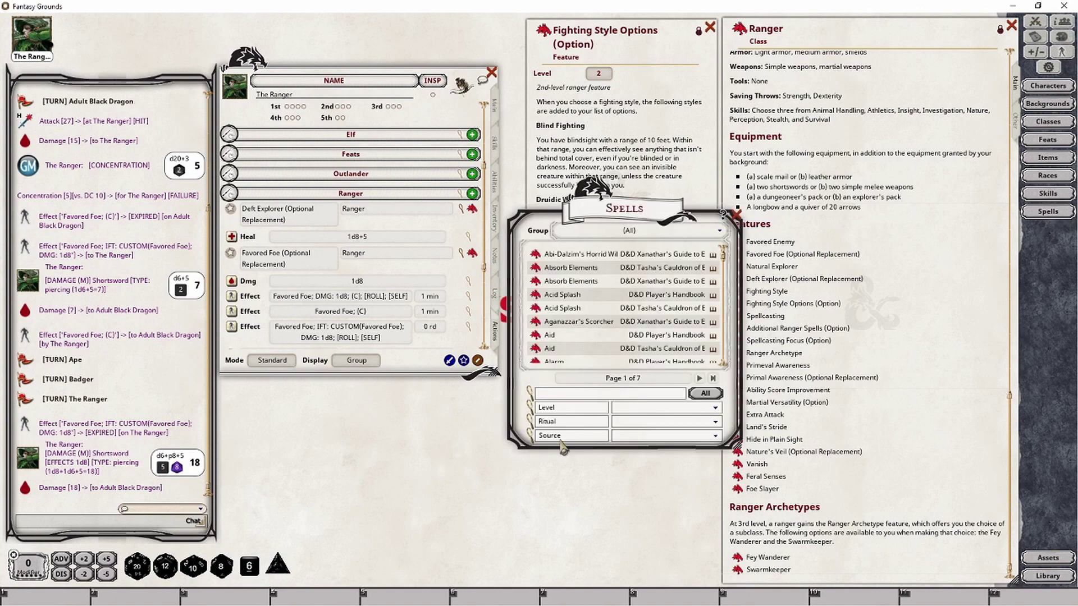
left_click(647, 437)
scroll(648, 391, "down", 5)
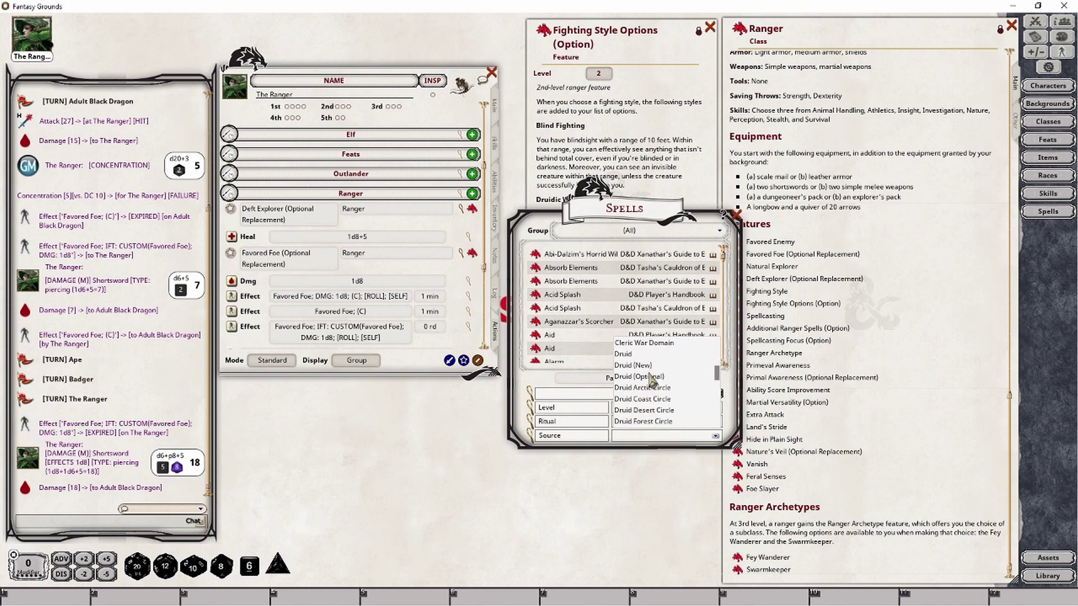
left_click(623, 354)
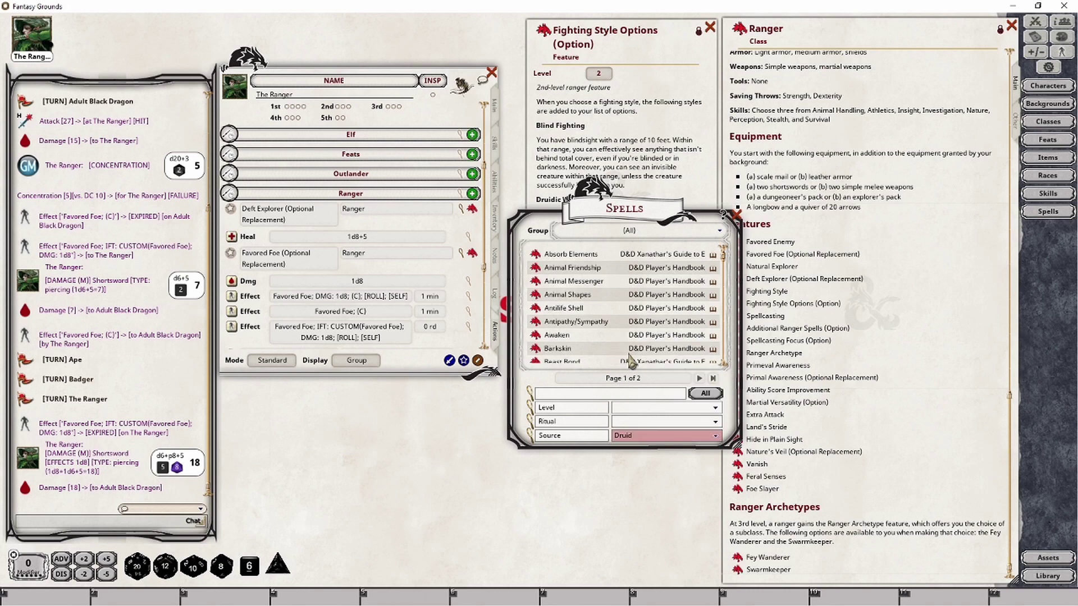
left_click(651, 408)
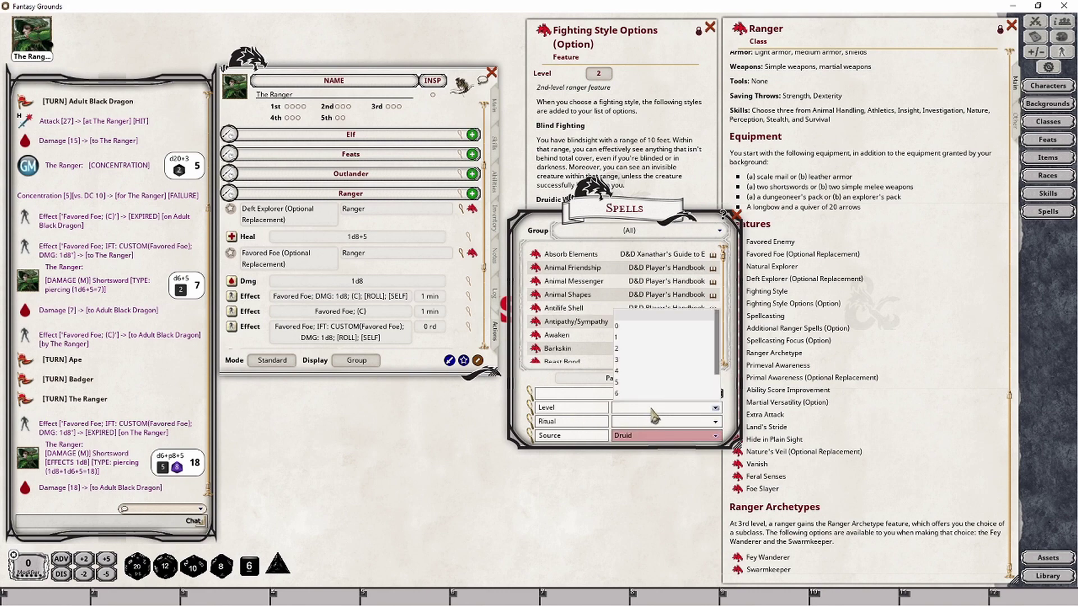
left_click(617, 326)
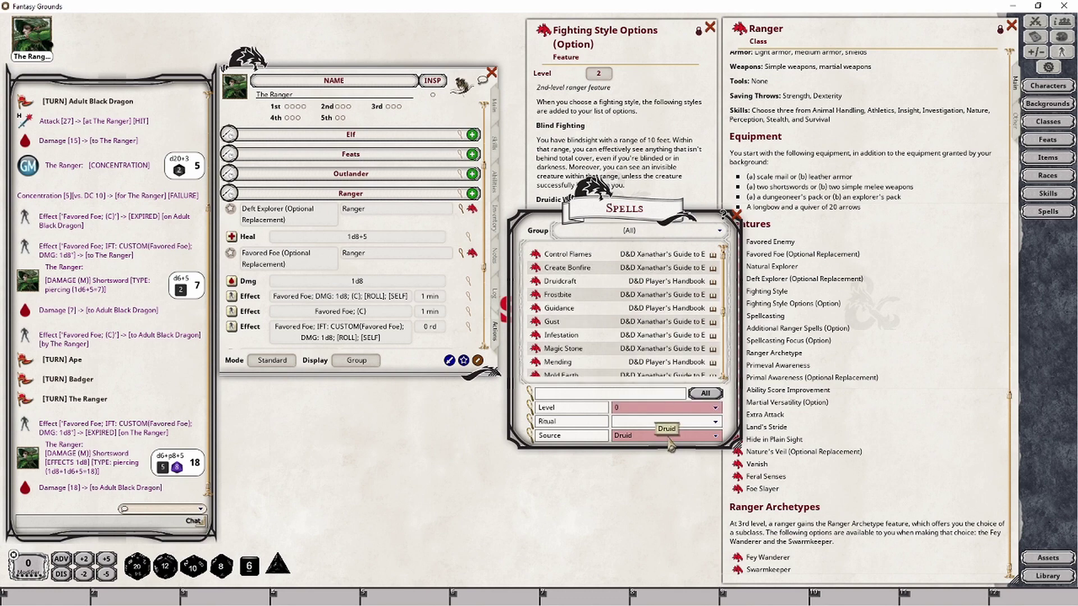
scroll(650, 342, "down", 4)
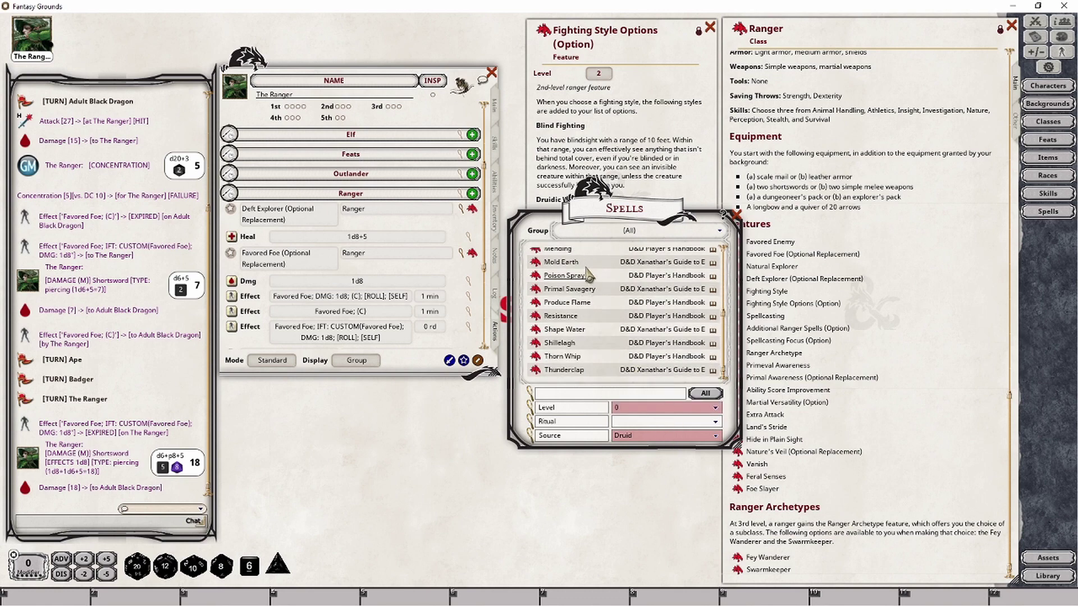
- Check level 0 spells for Druid (New), Druid (Optional) and the Arctic, Coast, Desert and Forest Circle sources, and restore the Druid source filter
left_click(652, 437)
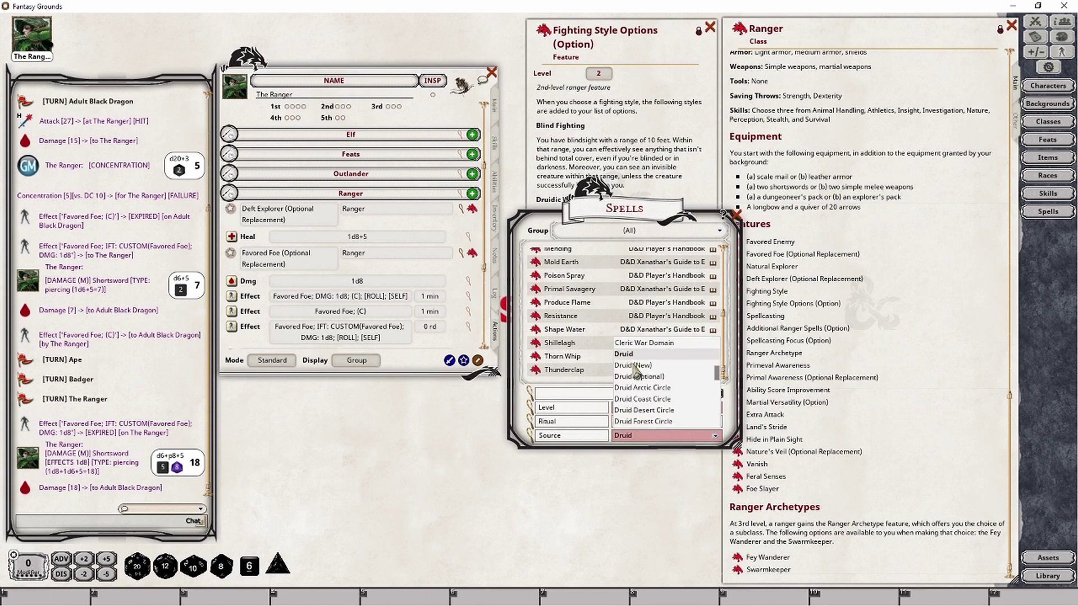
left_click(635, 365)
left_click(656, 441)
left_click(651, 377)
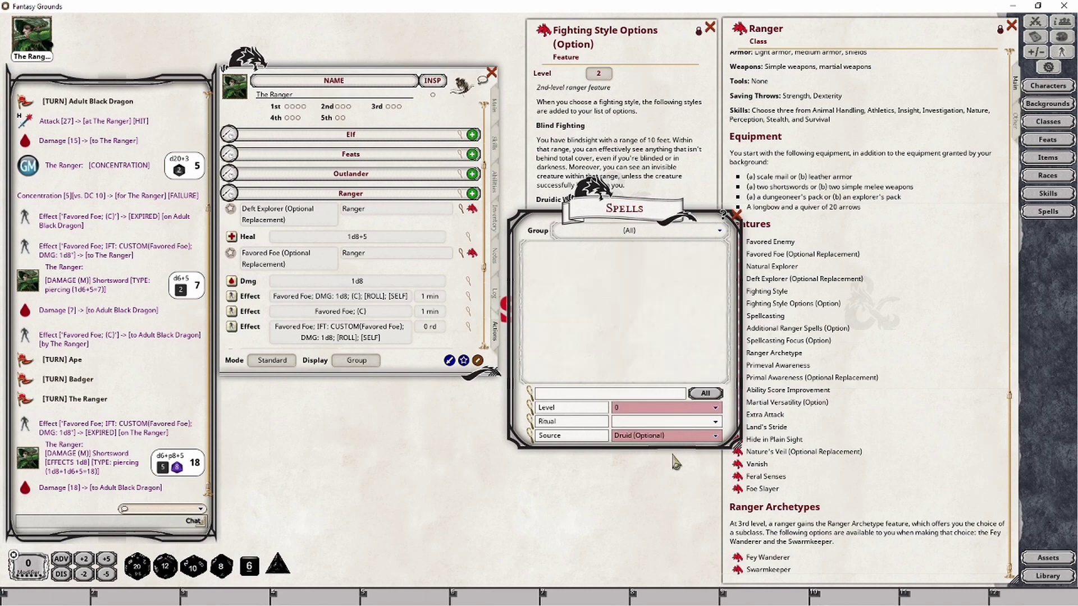
left_click(650, 438)
left_click(657, 389)
left_click(665, 436)
left_click(654, 399)
left_click(669, 436)
left_click(654, 410)
left_click(657, 439)
left_click(653, 422)
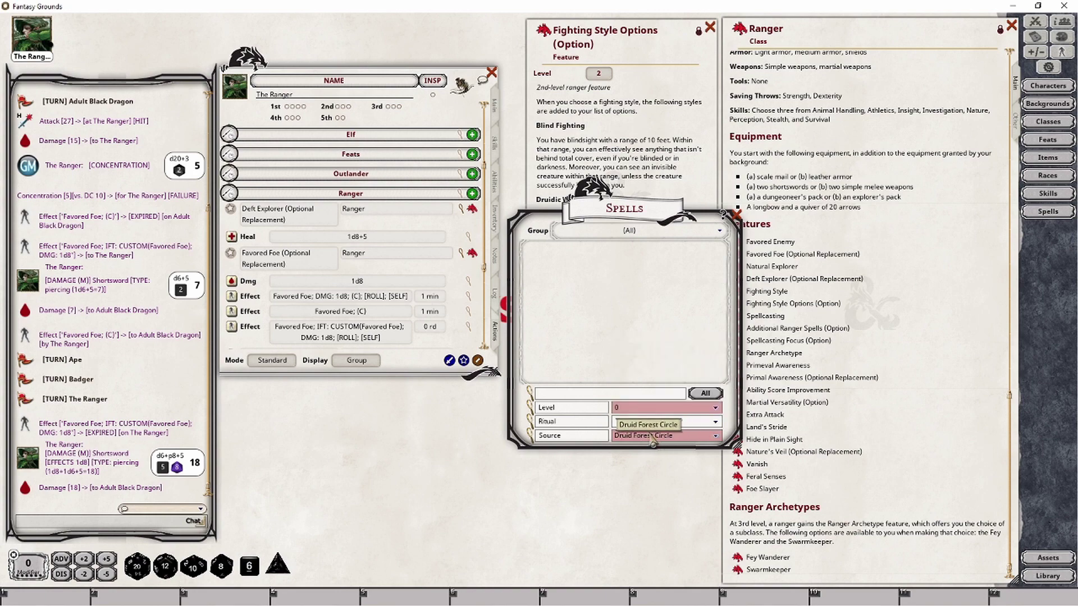
left_click(661, 437)
left_click(626, 354)
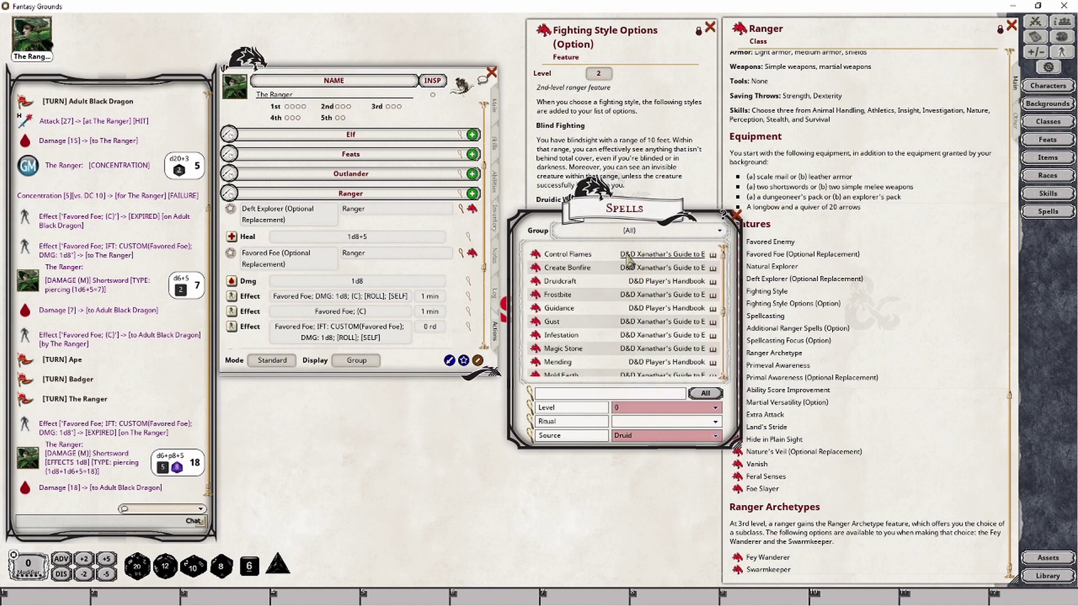
- Add the Mending and Shillelagh cantrips to The Ranger's actions
scroll(594, 370, "down", 4)
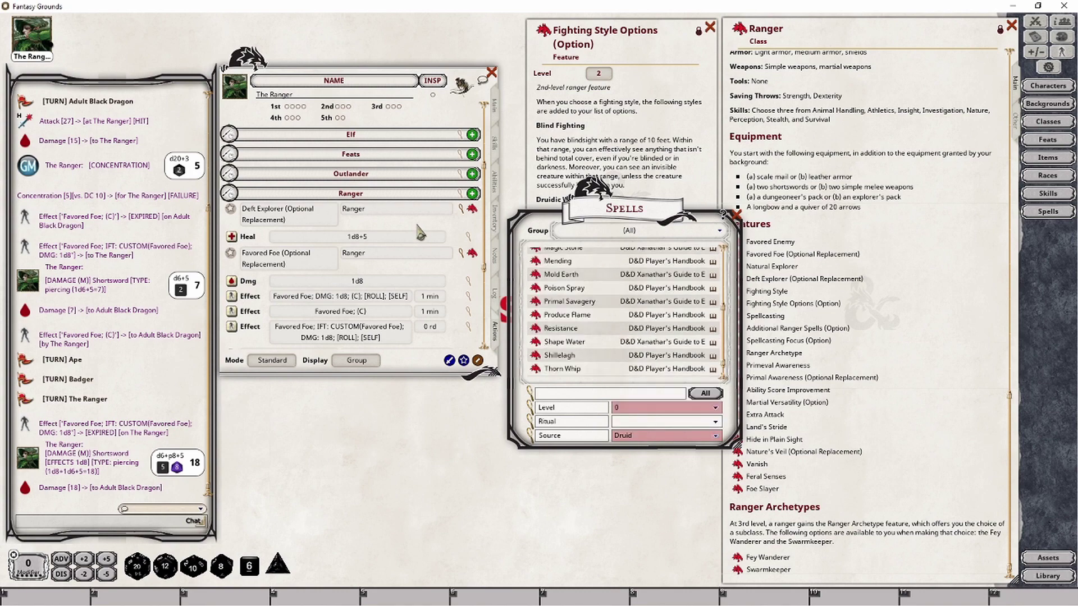
scroll(377, 278, "down", 5)
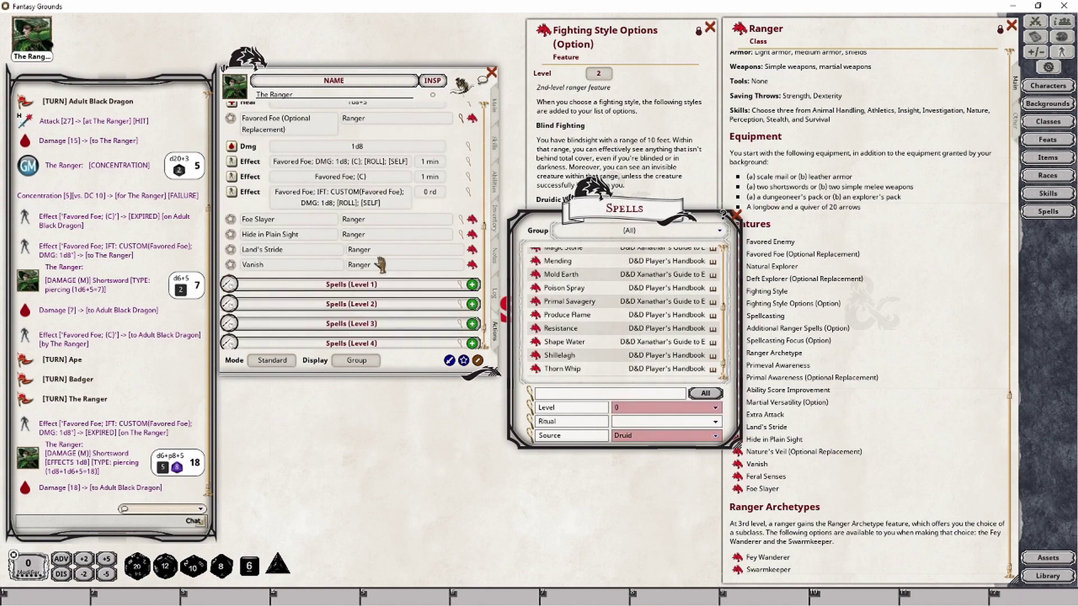
left_click_drag(536, 268, 404, 269)
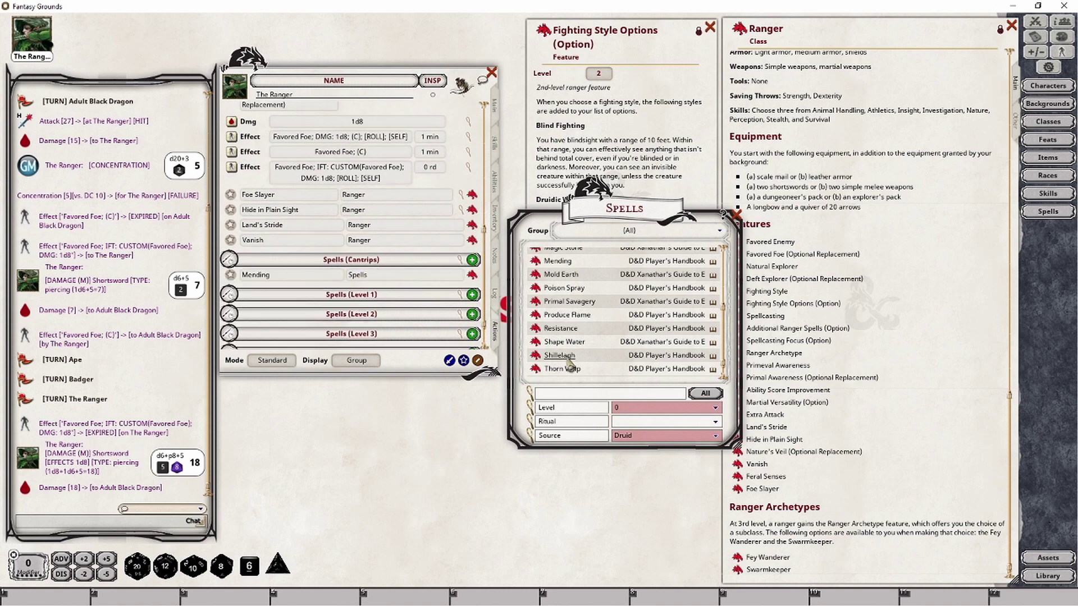
left_click_drag(537, 359, 325, 295)
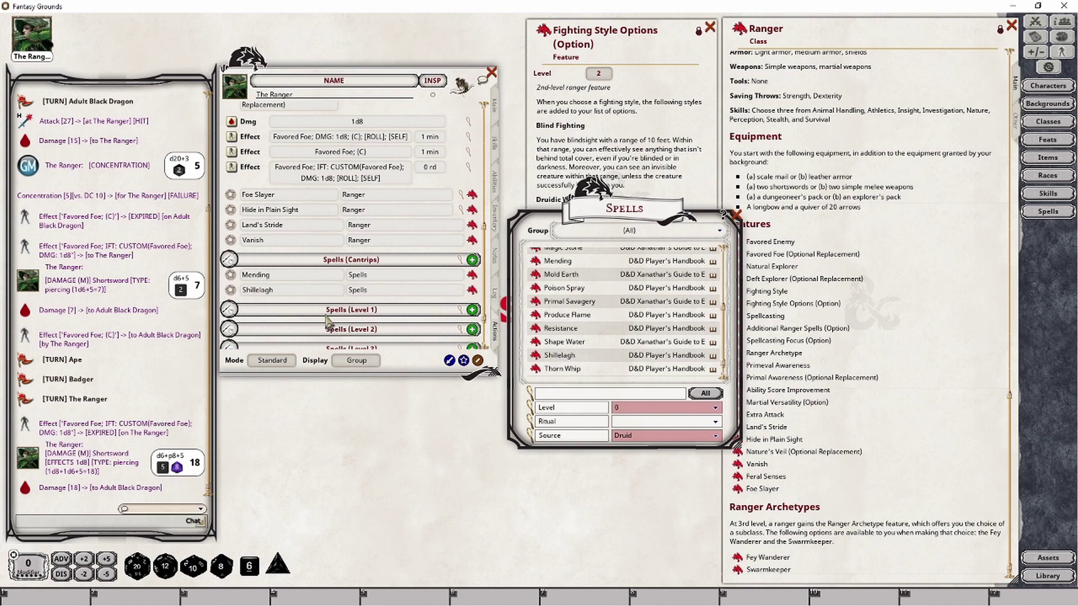
- Delete the Shillelagh cantrip from The Ranger's actions and add Mold Earth in its place
right_click(319, 292)
left_click(288, 324)
left_click(256, 321)
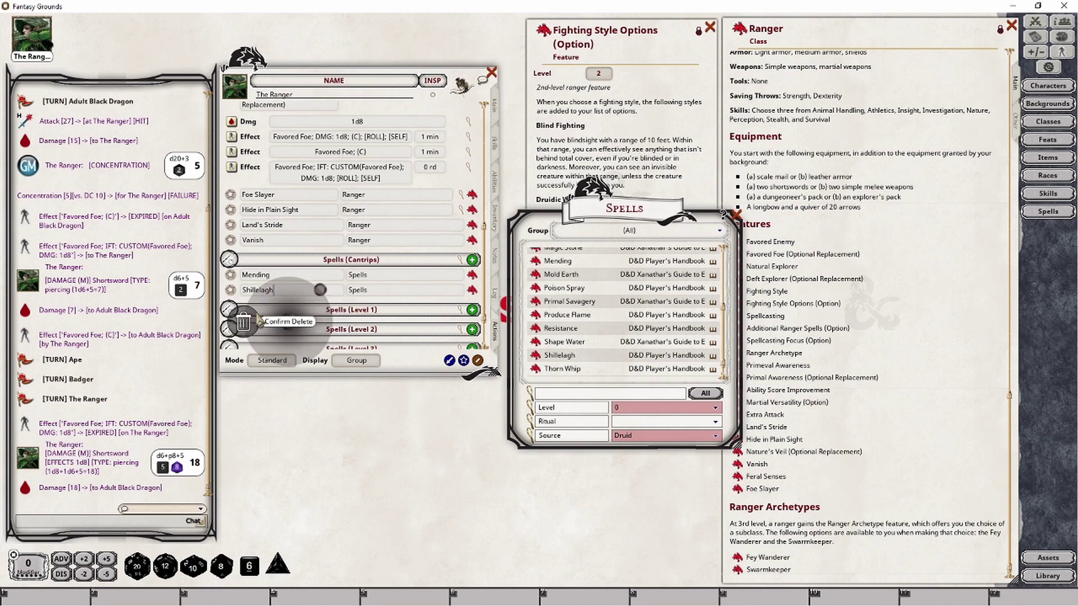
left_click_drag(531, 276, 313, 278)
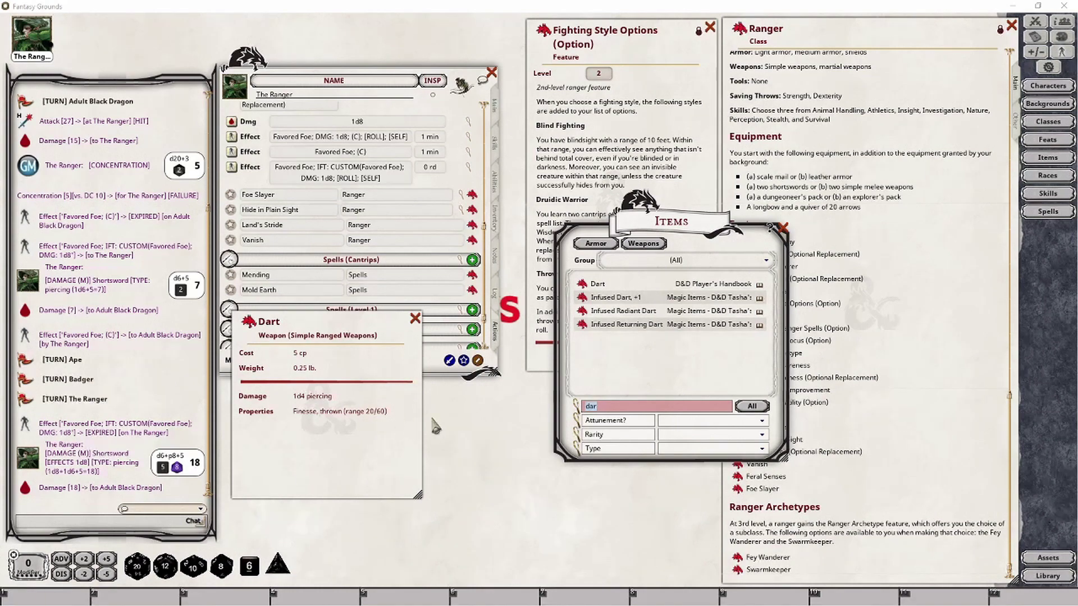
- Search the items for "grenad", view the Fragmentation Grenade's details, and close the item records and the item list
type("grenad")
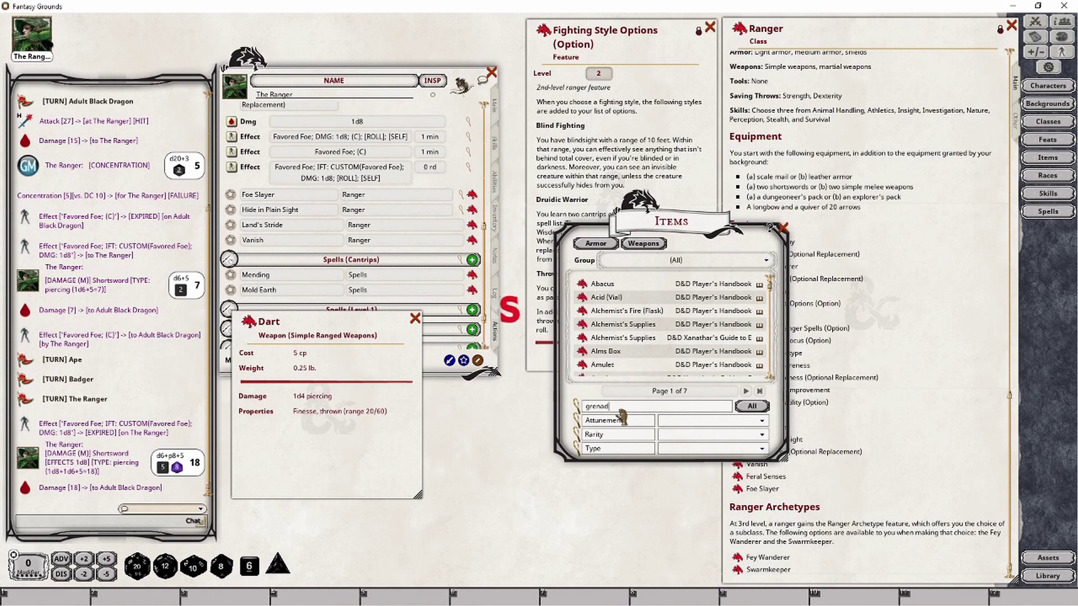
left_click(582, 297)
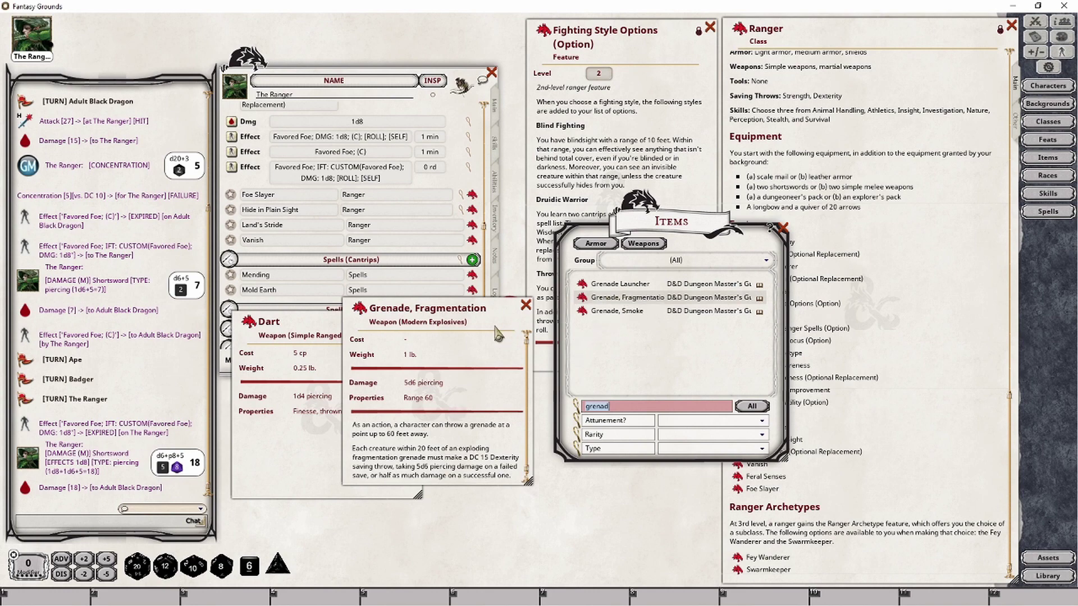
left_click(527, 306)
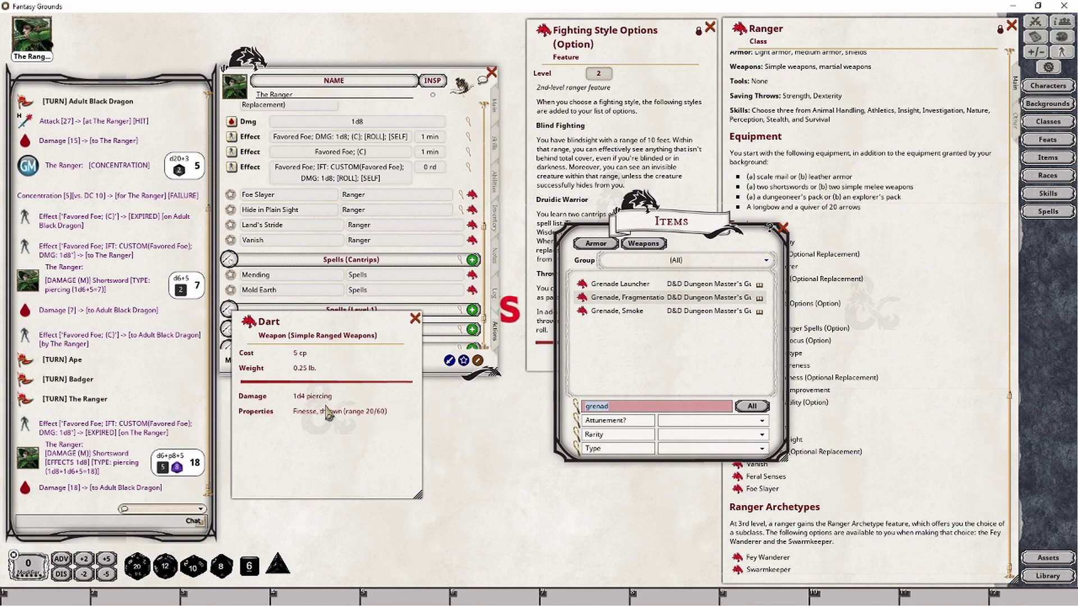
left_click(416, 319)
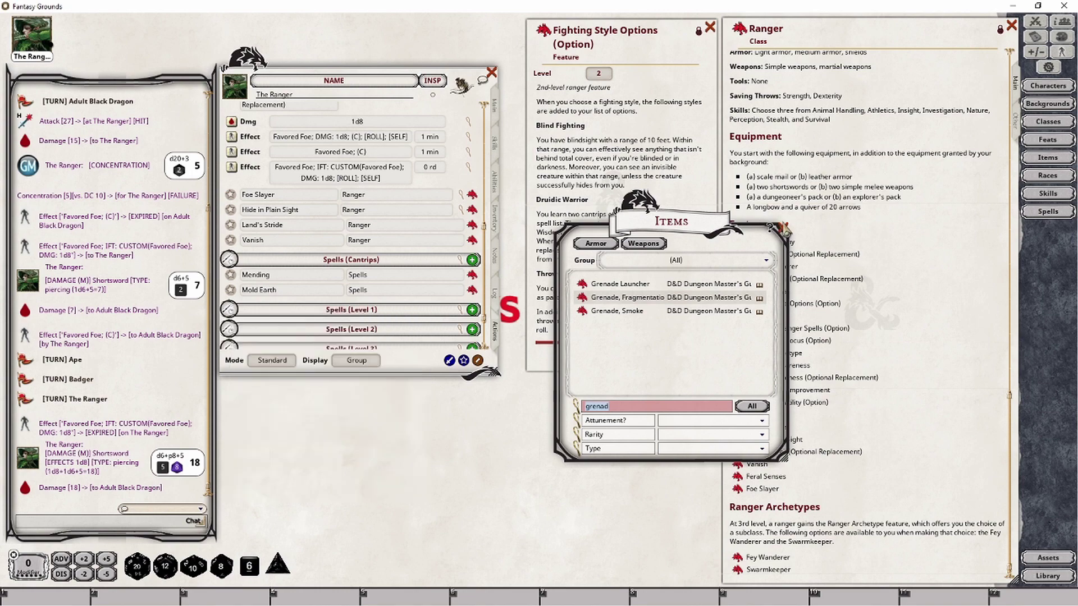
left_click(783, 228)
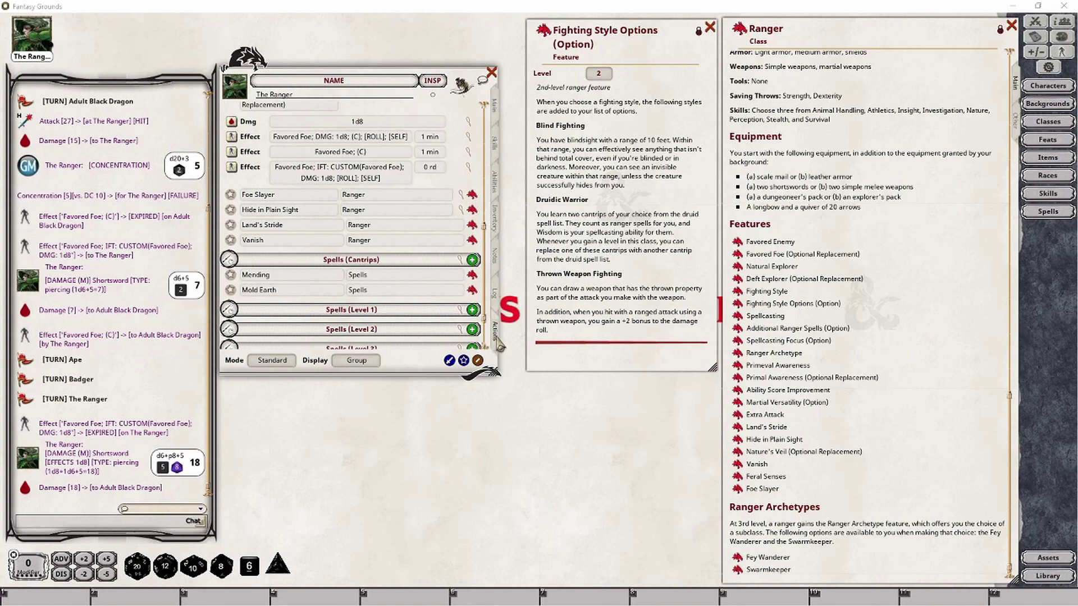
- Add Fighting Style Options (Option) to The Ranger's actions and assign it to the Ranger group
scroll(403, 229, "down", 2)
scroll(382, 252, "up", 6)
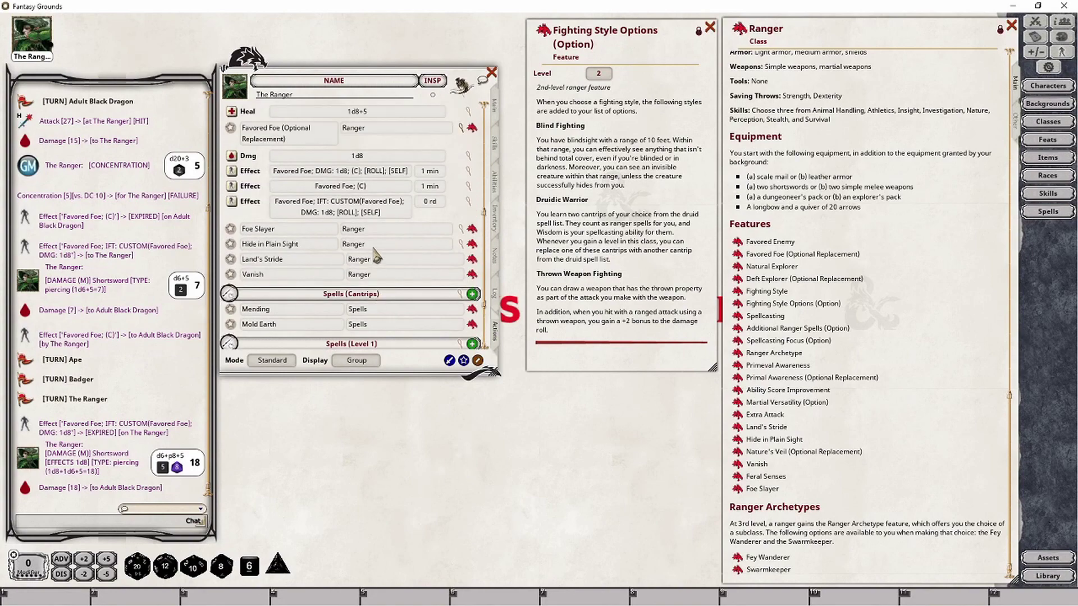
scroll(271, 334, "down", 1)
scroll(273, 329, "up", 1)
scroll(363, 161, "up", 3)
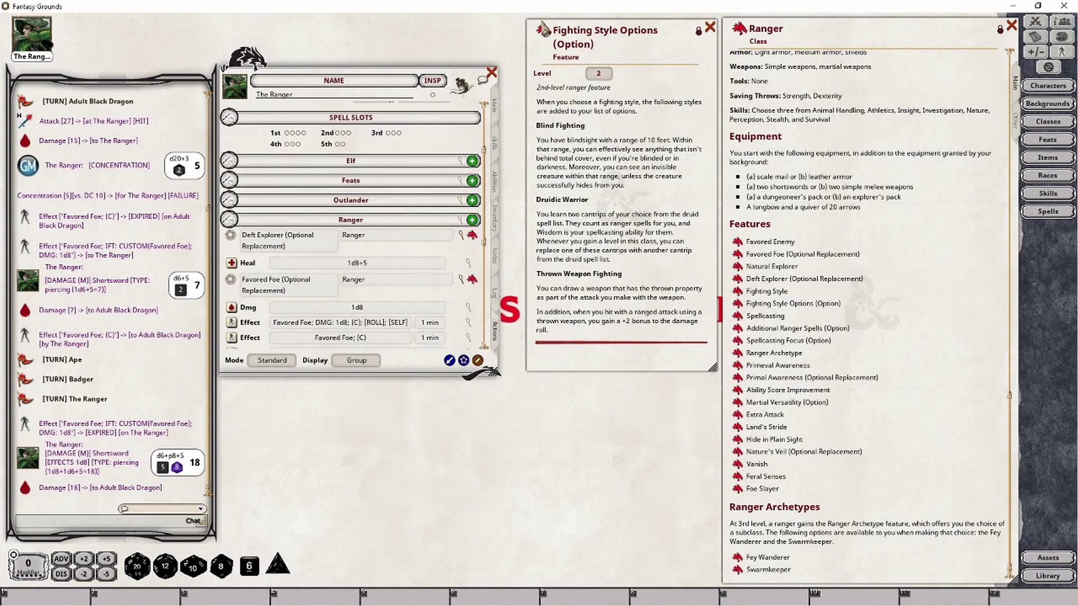
left_click_drag(418, 255, 418, 255)
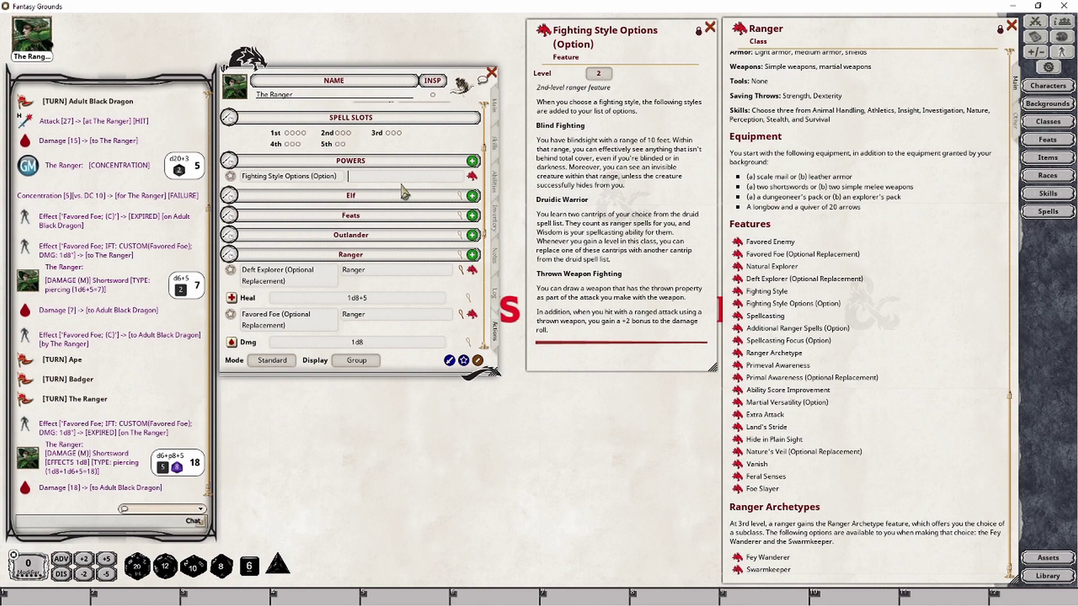
type("Ranger")
key("Return")
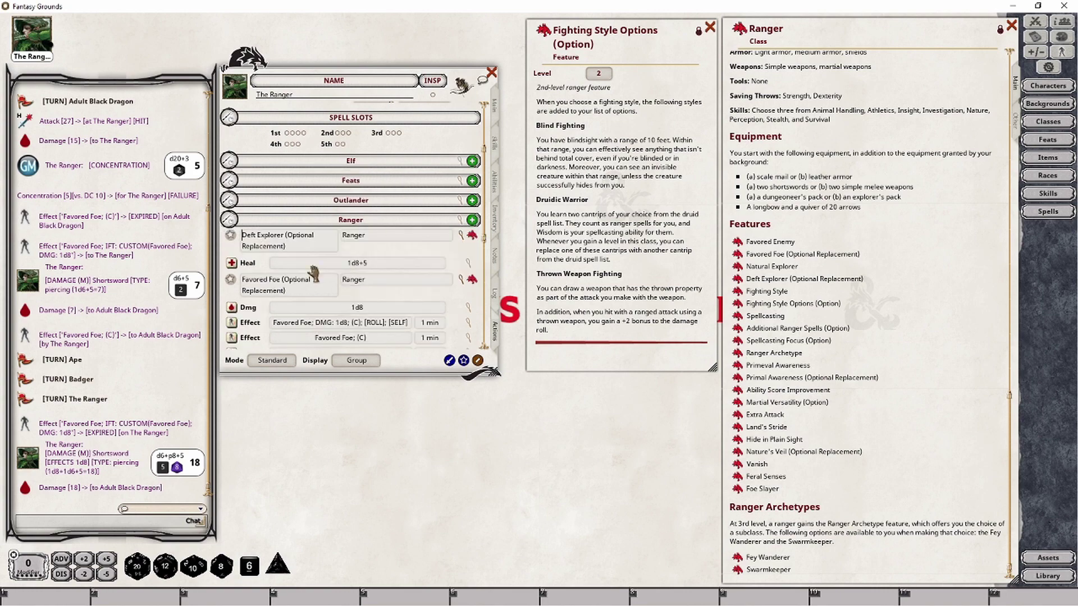
- Add a damage action and an effect action to the Fighting Style Options entry in the Ranger group
scroll(314, 270, "down", 3)
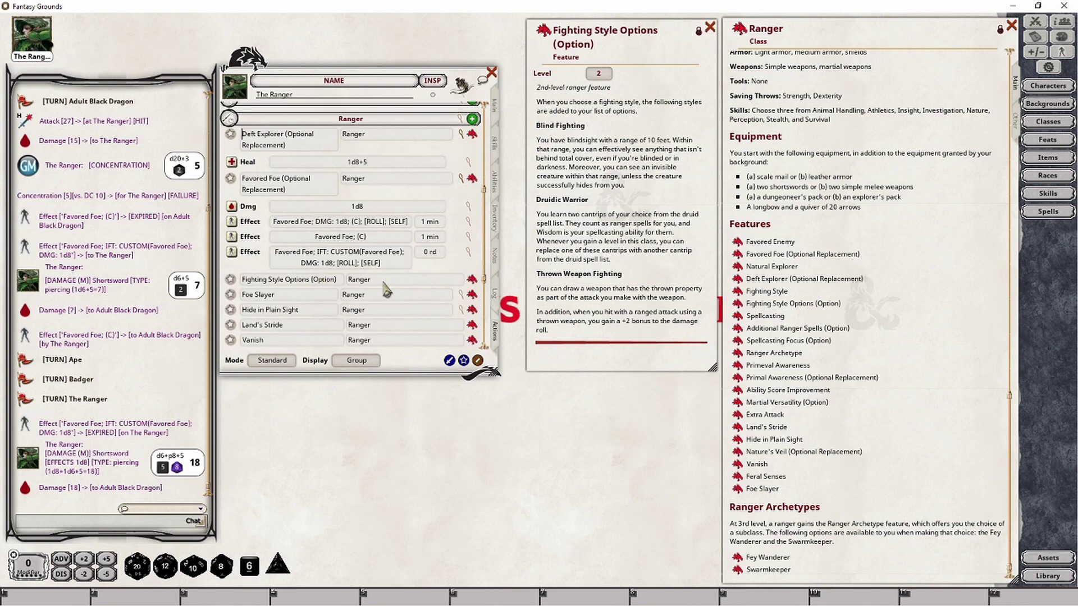
right_click(383, 279)
left_click(426, 279)
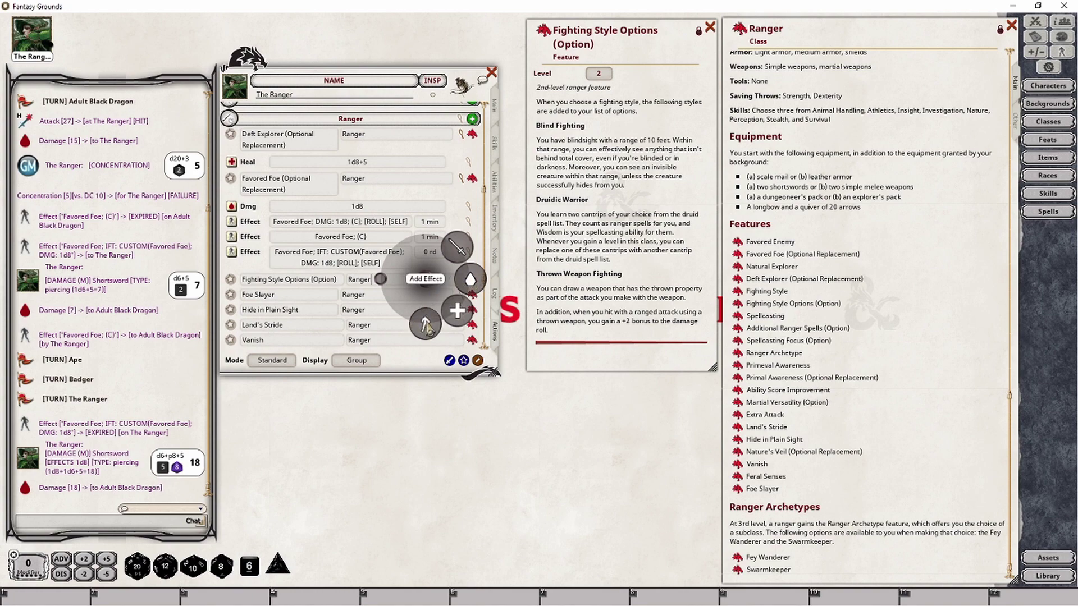
left_click(471, 280)
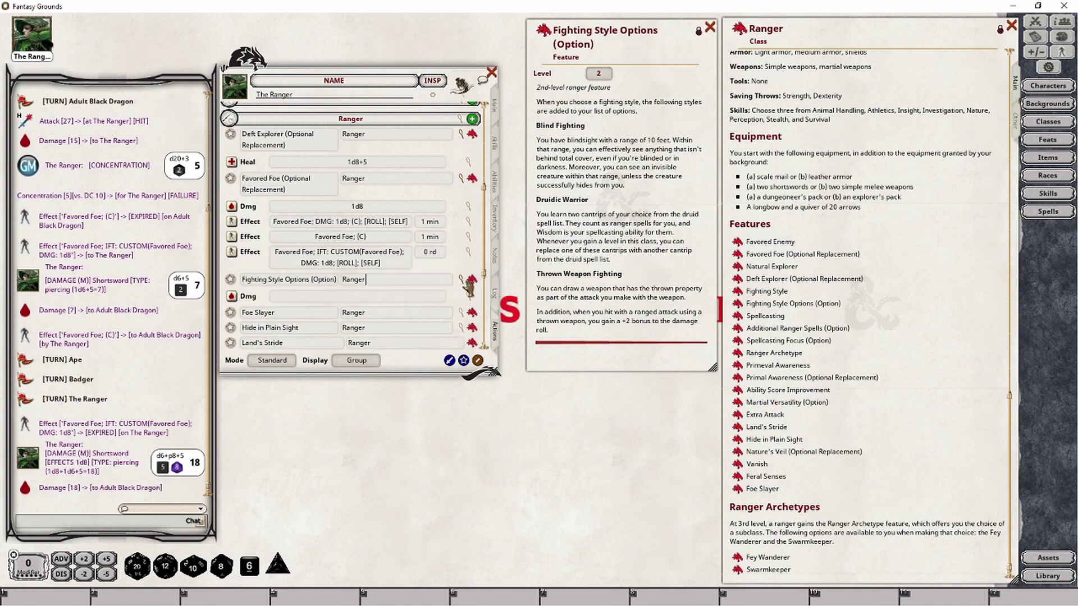
right_click(425, 280)
left_click(469, 280)
left_click(425, 325)
scroll(357, 290, "down", 3)
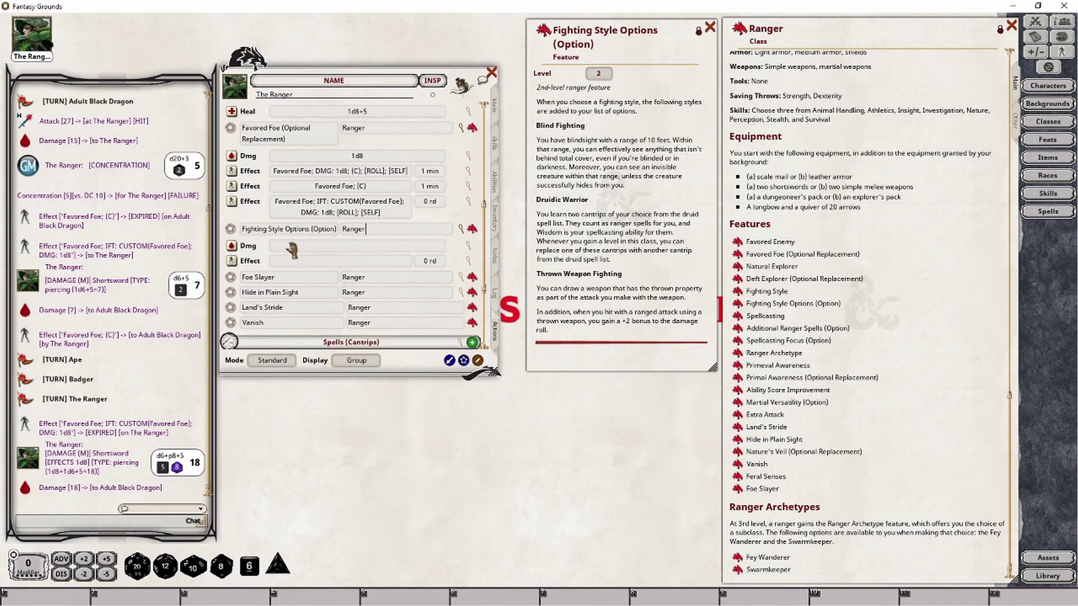
- Set the Fighting Style Options damage to a bonus of 2 with type piercing and roll it against the targeted dragon
left_click(469, 249)
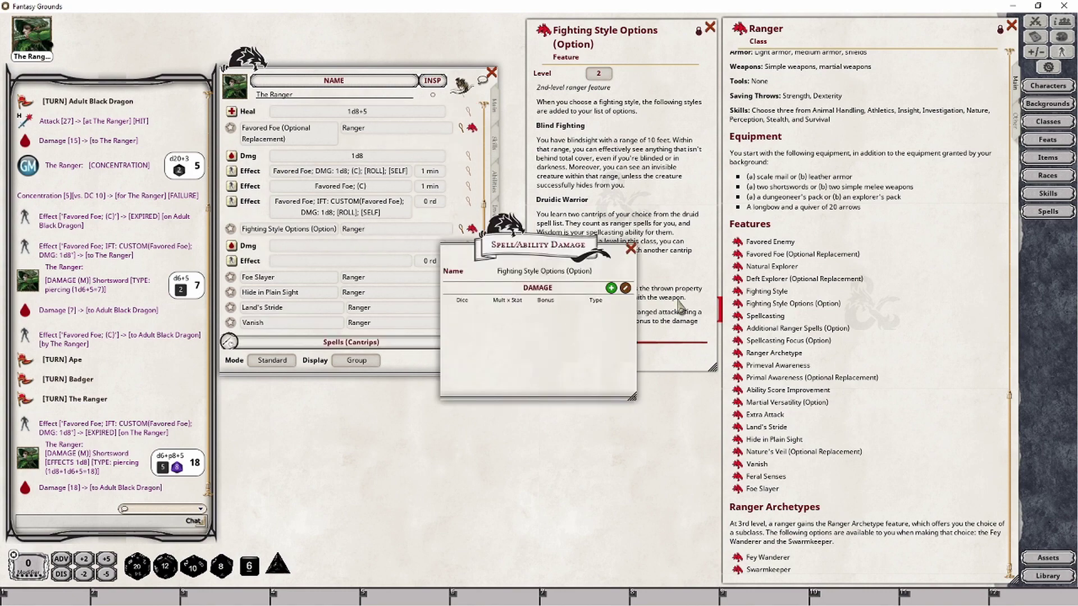
left_click(548, 313)
left_click(601, 312)
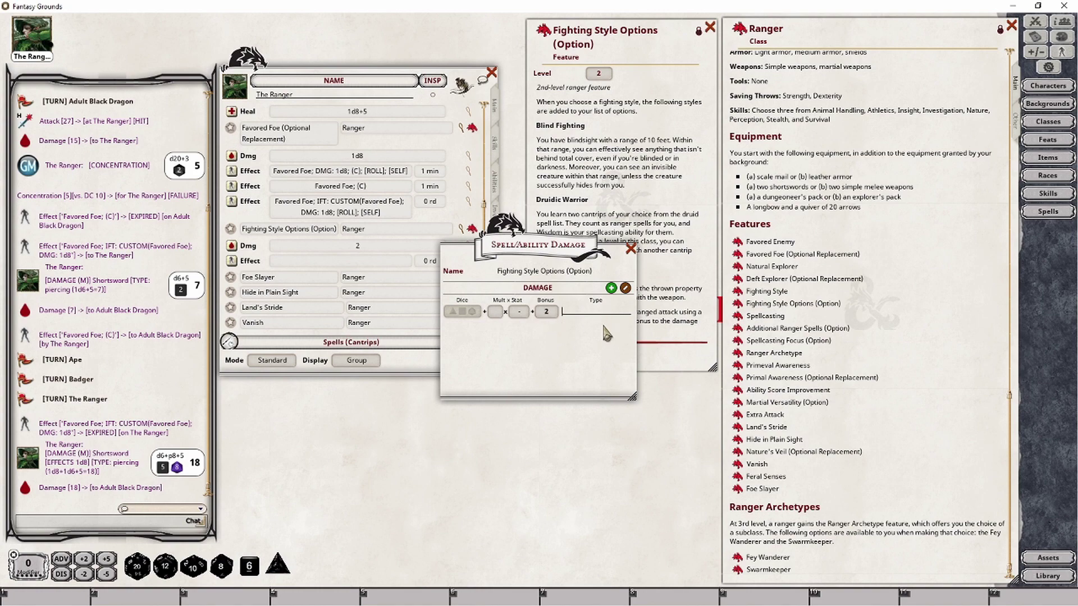
left_click_drag(560, 255, 479, 360)
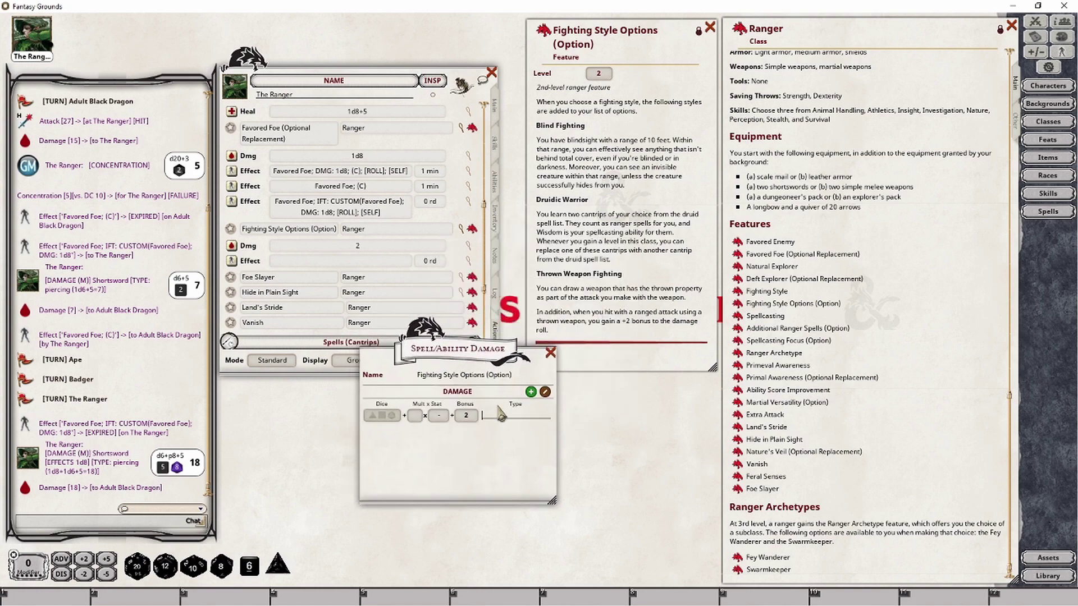
type("piercing")
key("Tab")
left_click(550, 352)
double_click(235, 248)
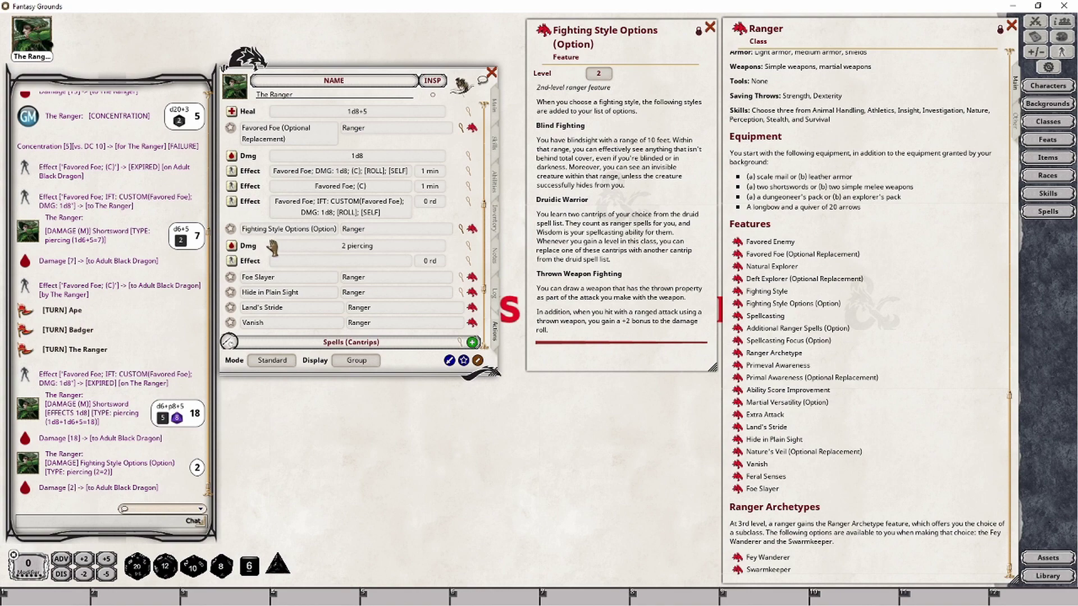
- Give the Fighting Style Options effect the description "Thrown Weapon Style; DMG: 2"
left_click(476, 261)
left_click_drag(514, 251, 362, 408)
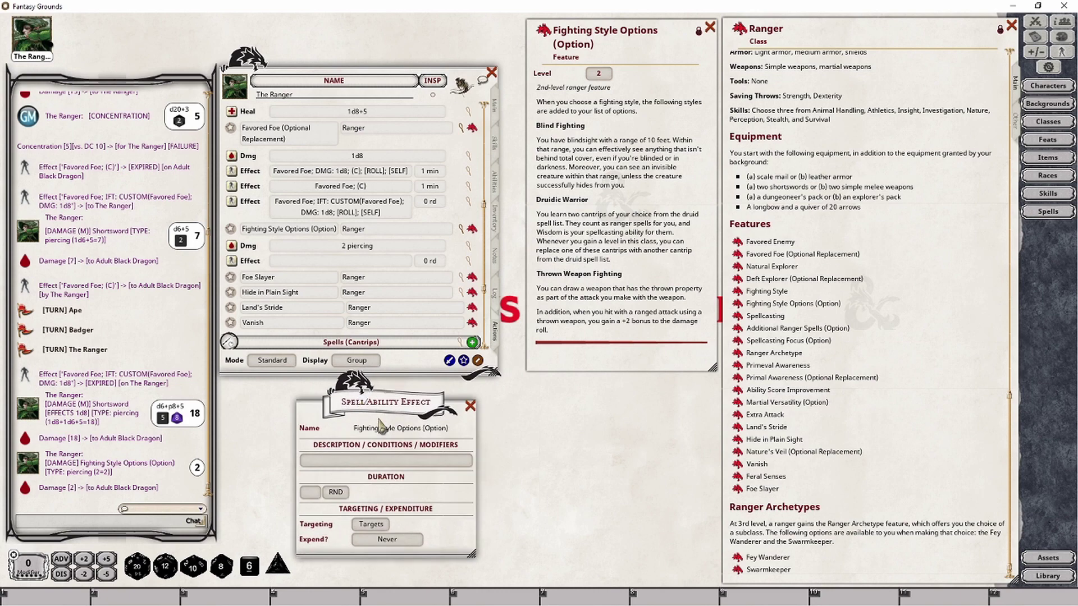
left_click(354, 461)
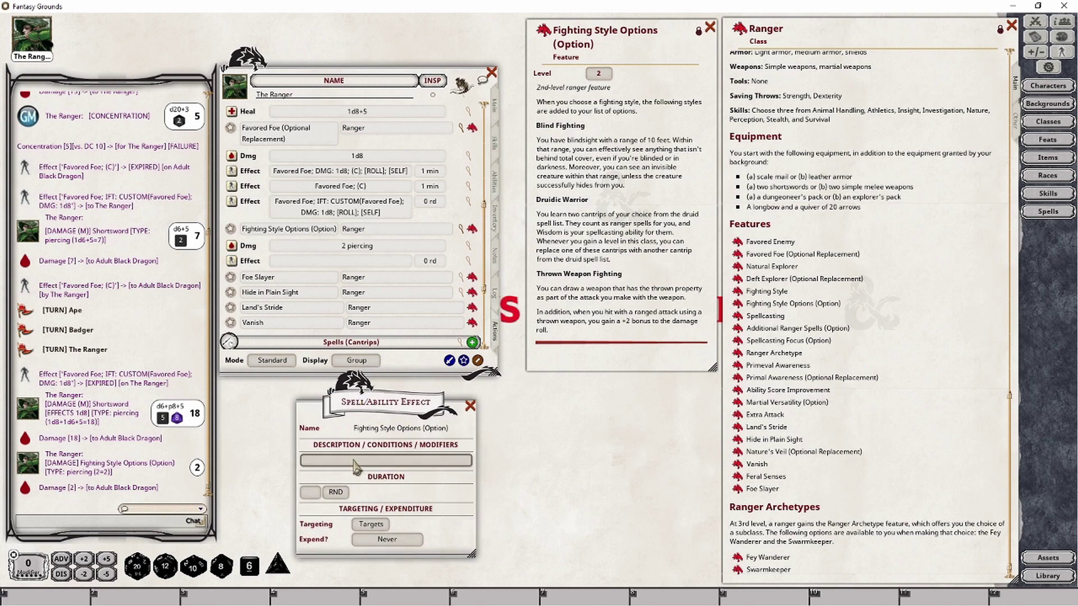
type("Thri")
key("BackSpace")
type("own Weapon")
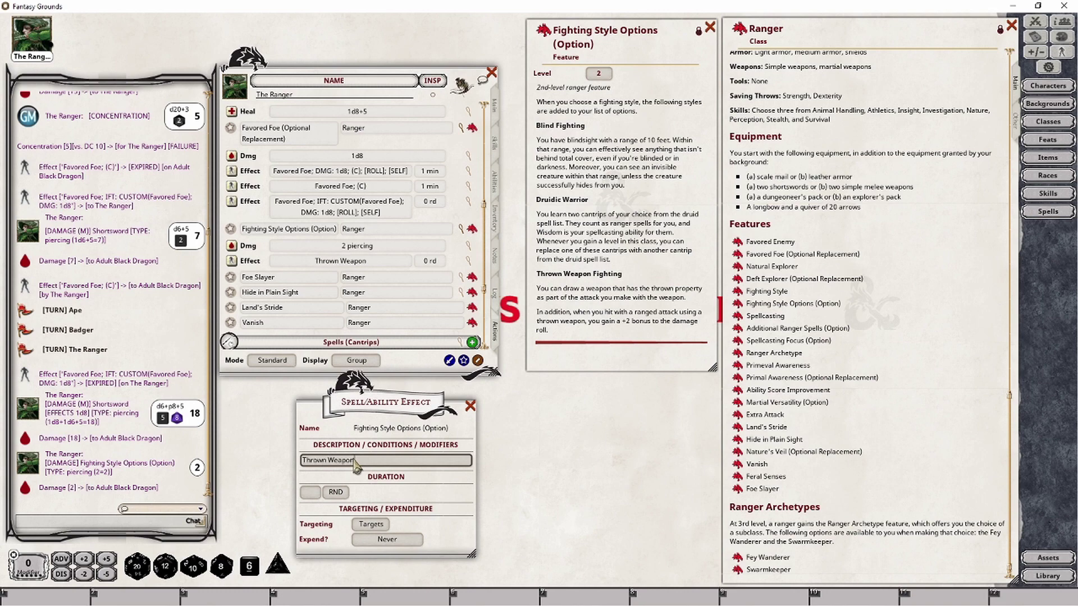
type(" Stye")
key("BackSpace")
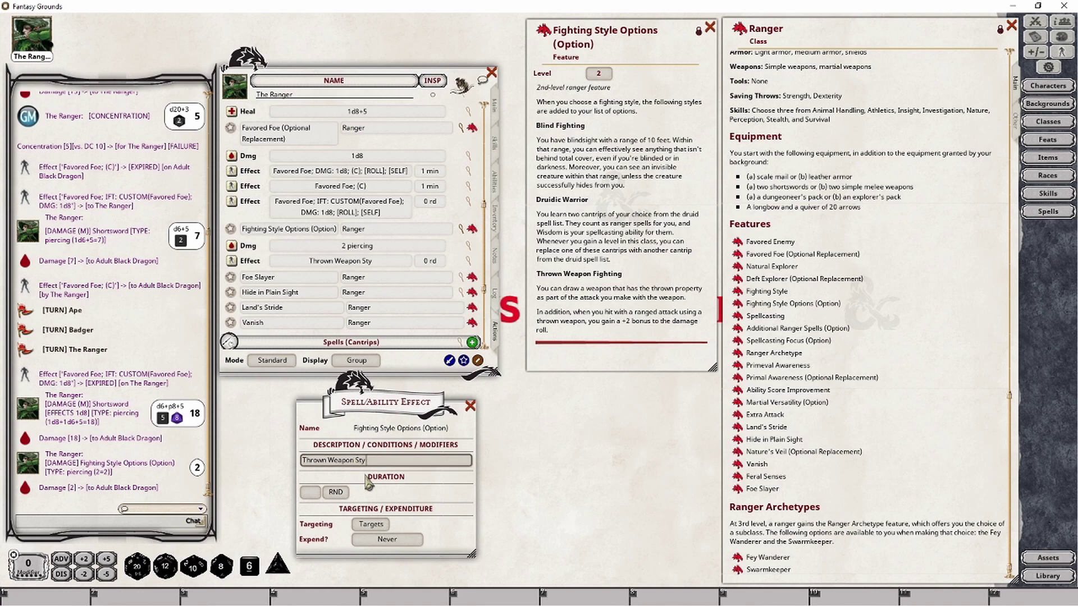
type("le; DMG: 2")
- Target the Thrown Weapon Style effect at Self, expend it On next action, and close its details
left_click(374, 524)
left_click(402, 539)
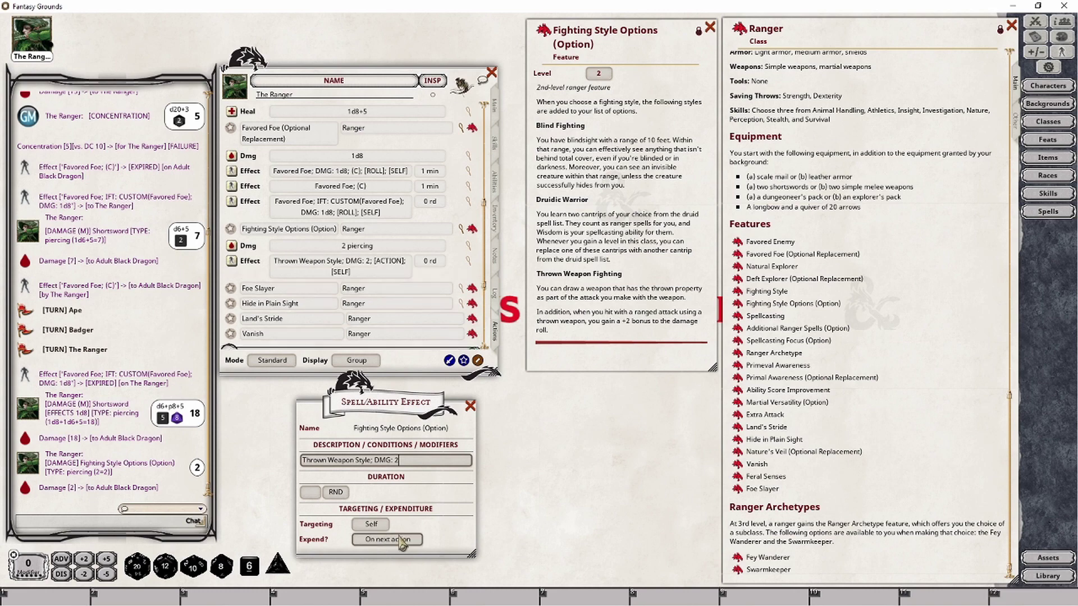
left_click(470, 406)
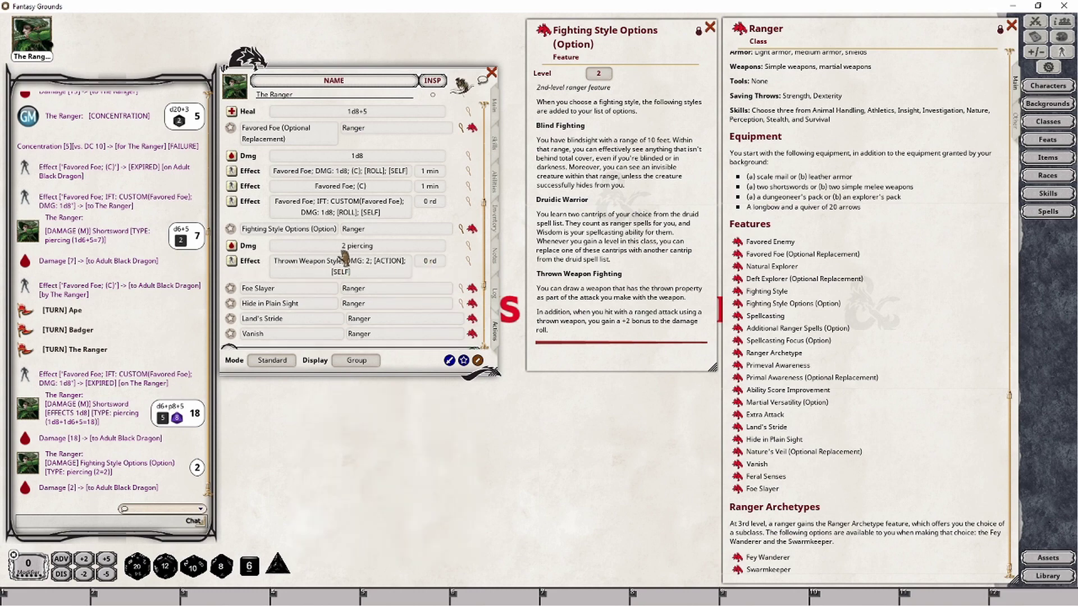
- Apply the Thrown Weapon Style effect to The Ranger and delete it from The Ranger in the combat tracker
left_click(232, 265)
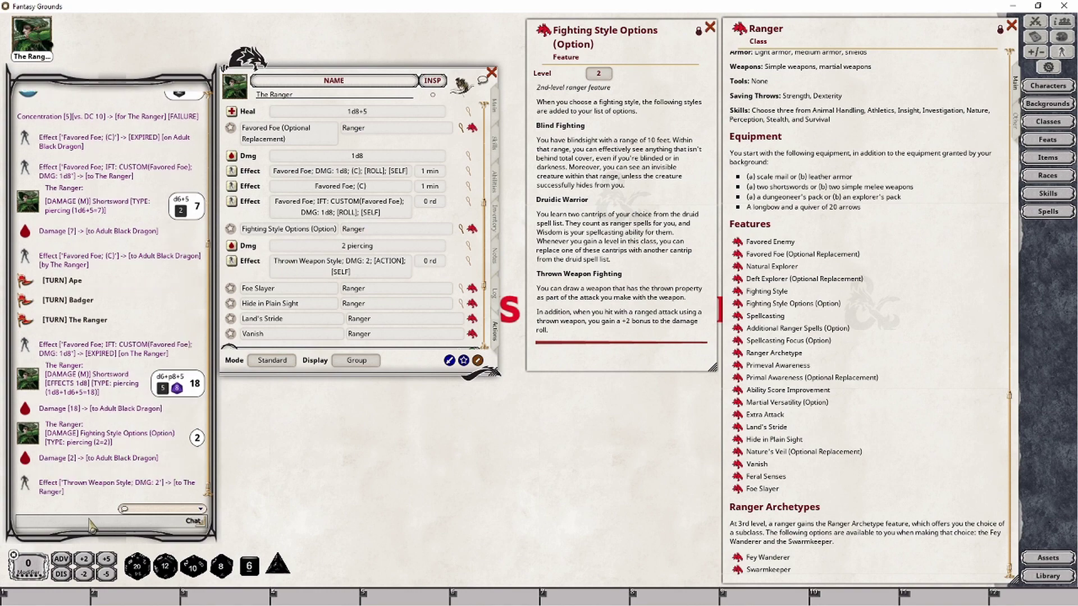
scroll(383, 255, "up", 5)
scroll(383, 256, "up", 3)
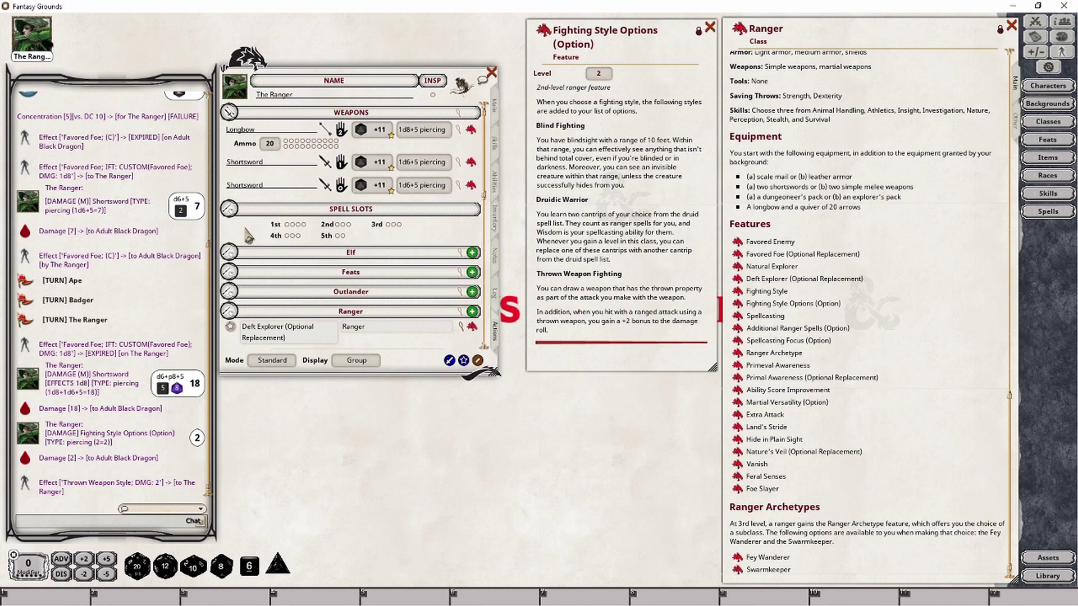
left_click(1036, 22)
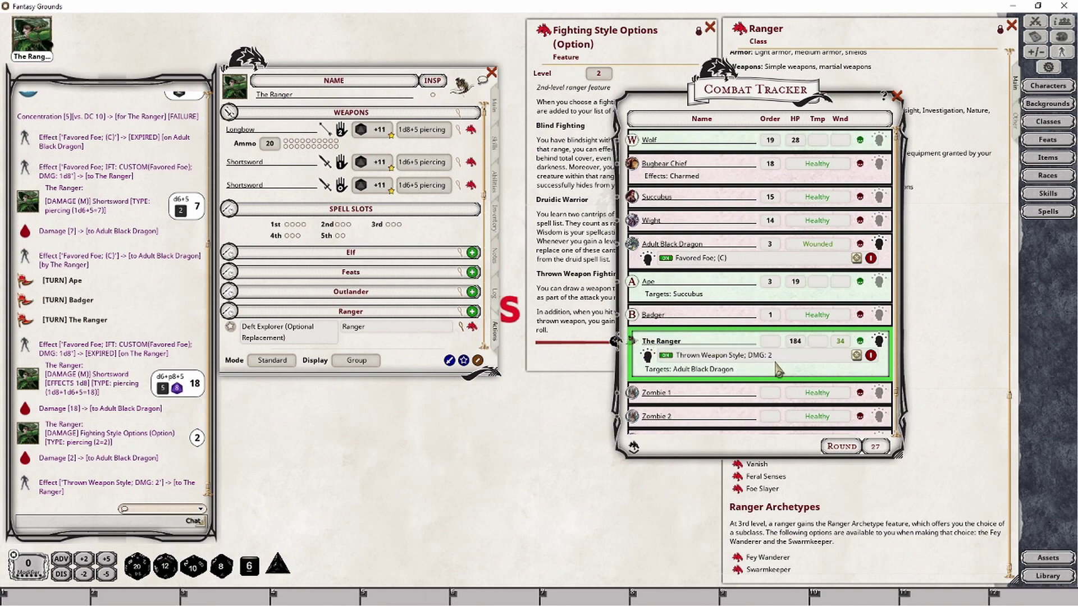
left_click(871, 357)
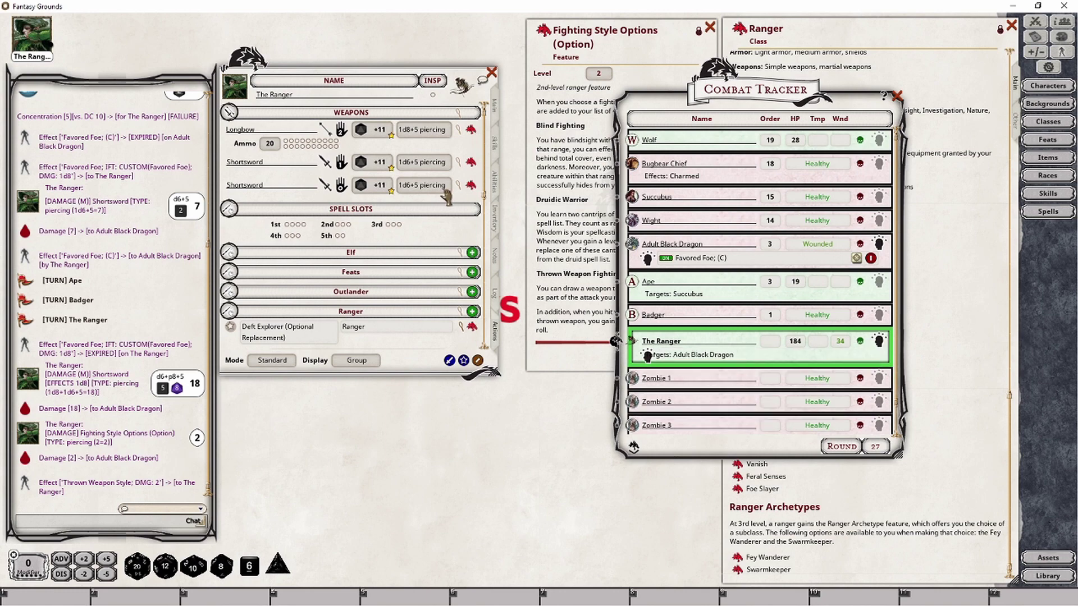
- Compare the Thrown Weapon Fighting rules with The Ranger's Fighting Style Options damage and effect actions
scroll(427, 196, "down", 5)
scroll(427, 197, "down", 3)
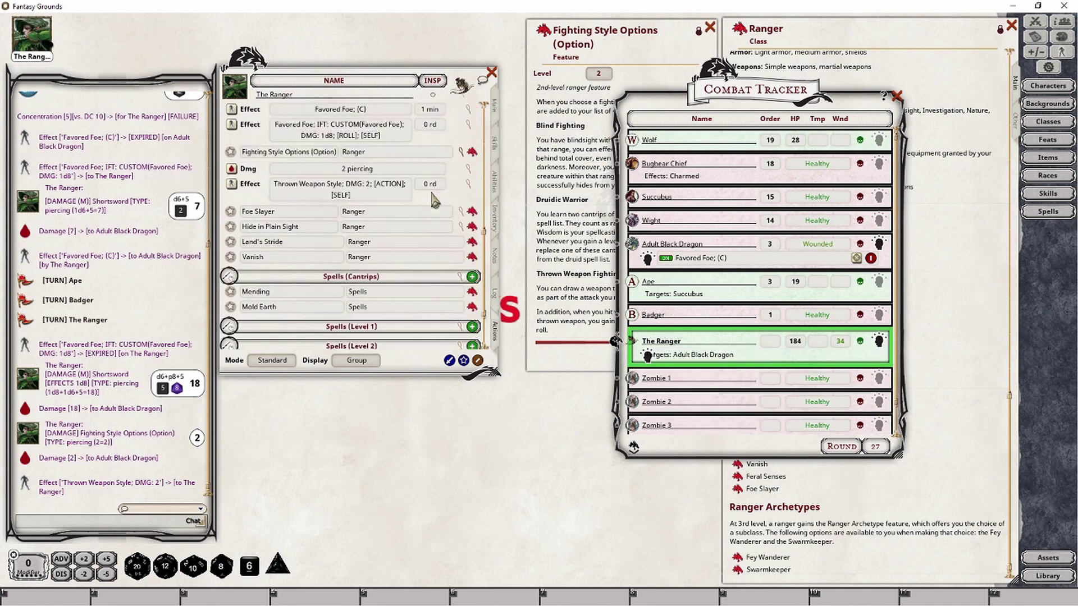
left_click(542, 269)
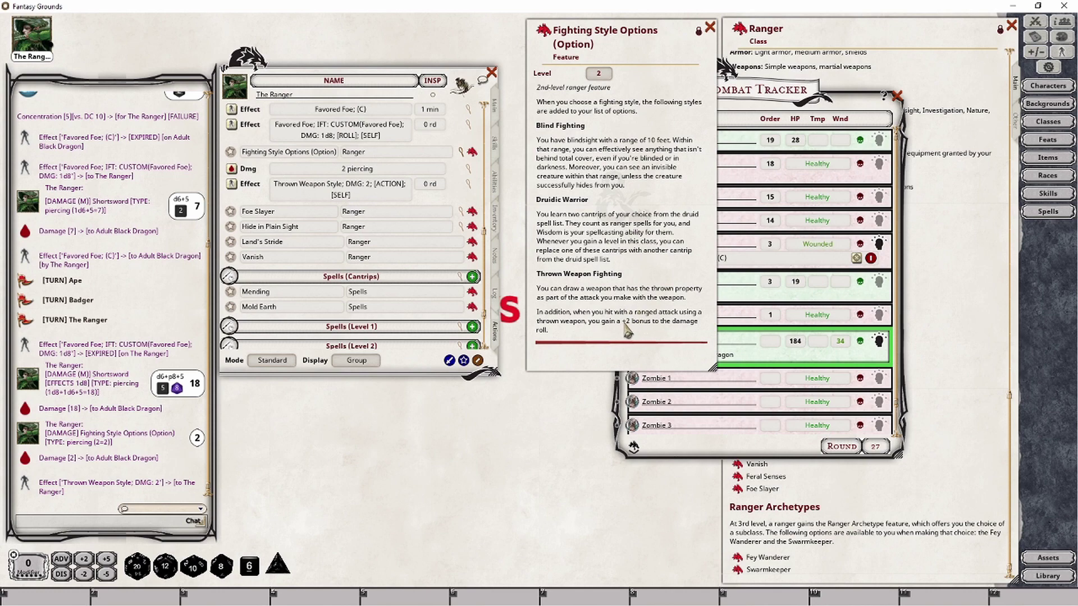
scroll(368, 308, "up", 7)
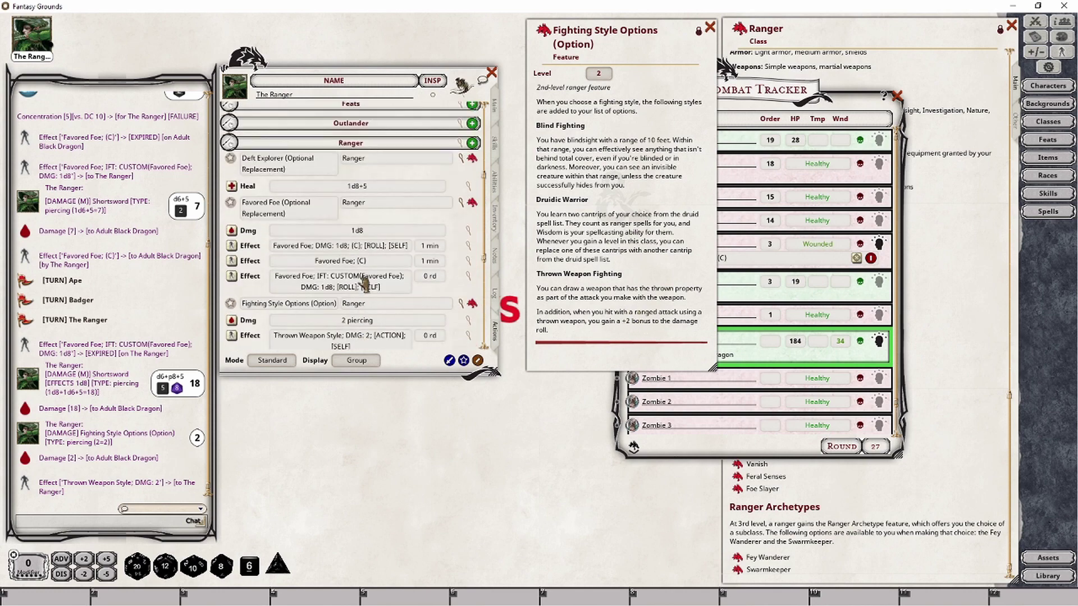
scroll(365, 227, "up", 2)
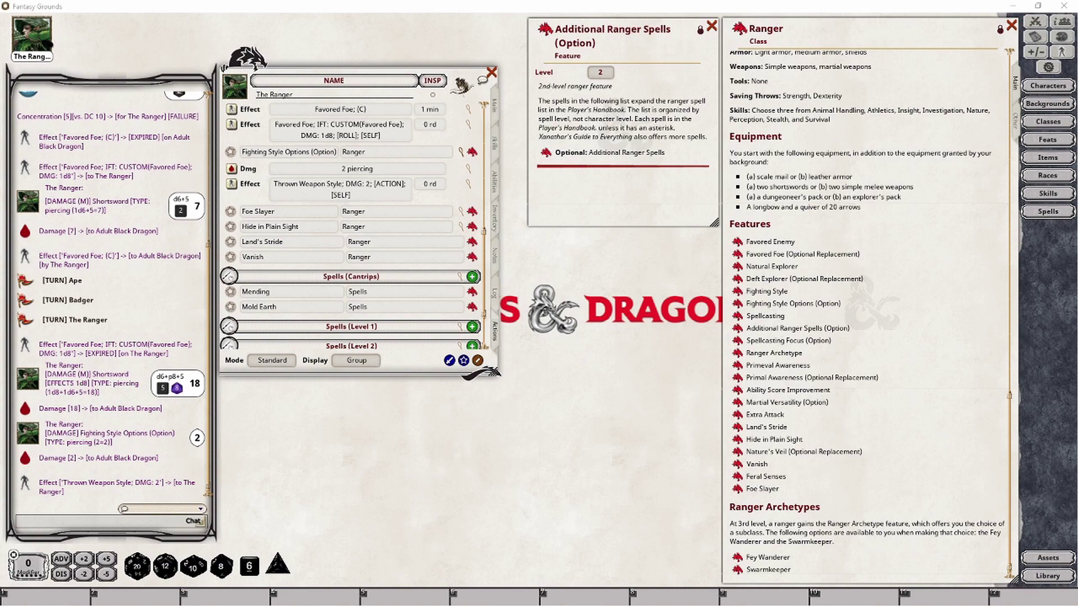
- Open the Additional Ranger Spells list and view the Searing Smite spell's details
left_click(546, 153)
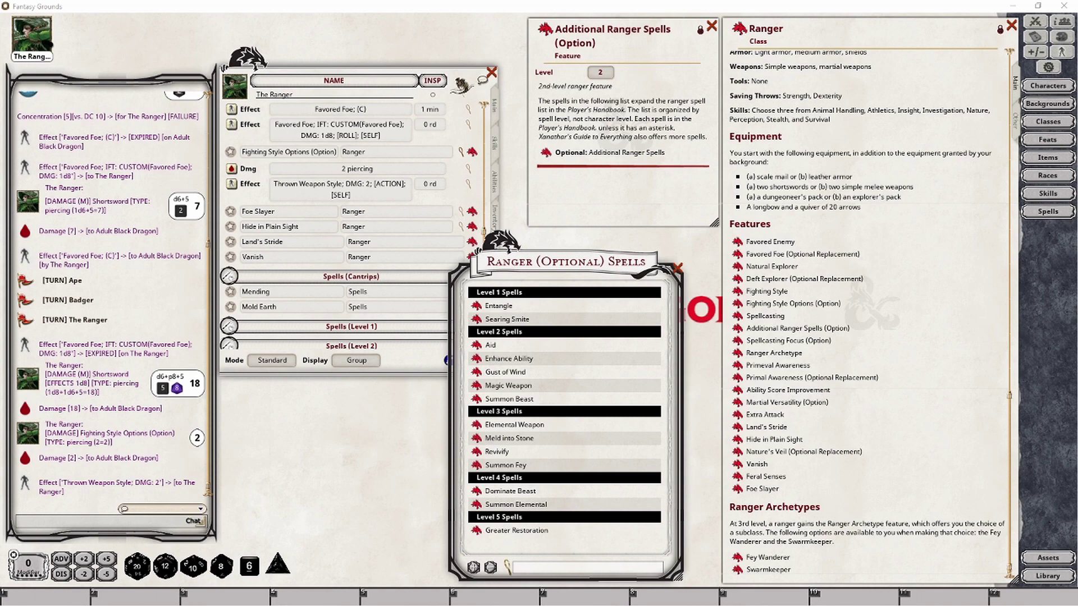
left_click(380, 70)
scroll(421, 261, "down", 3)
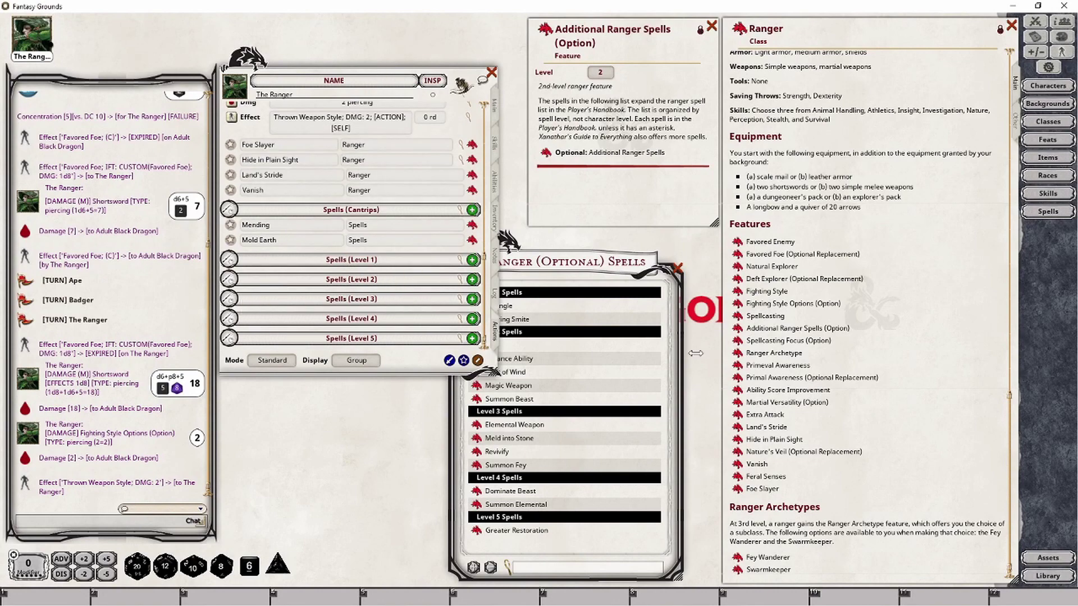
left_click(646, 320)
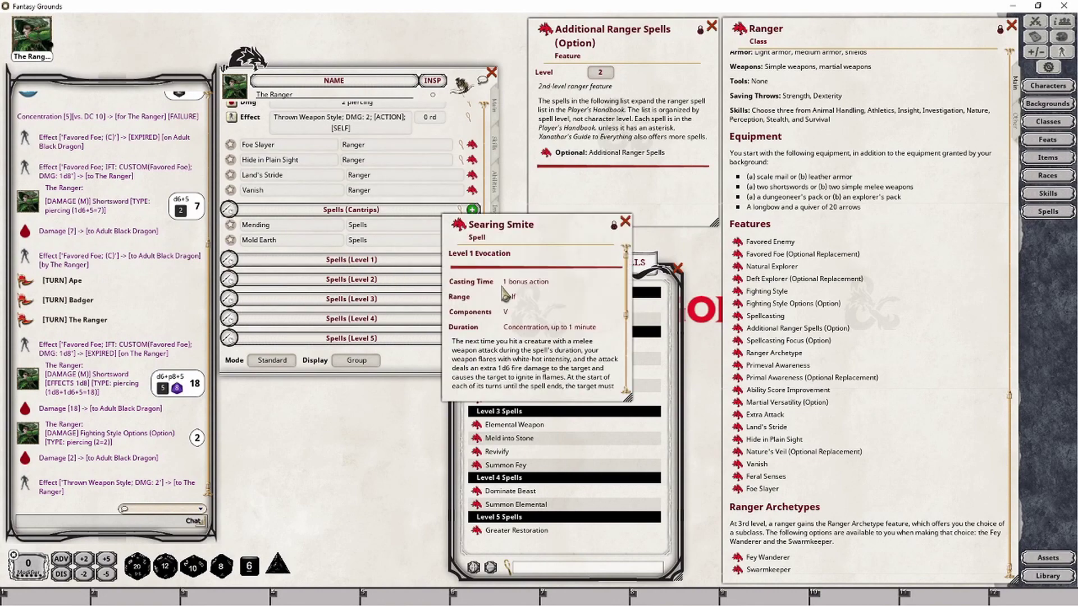
left_click(625, 221)
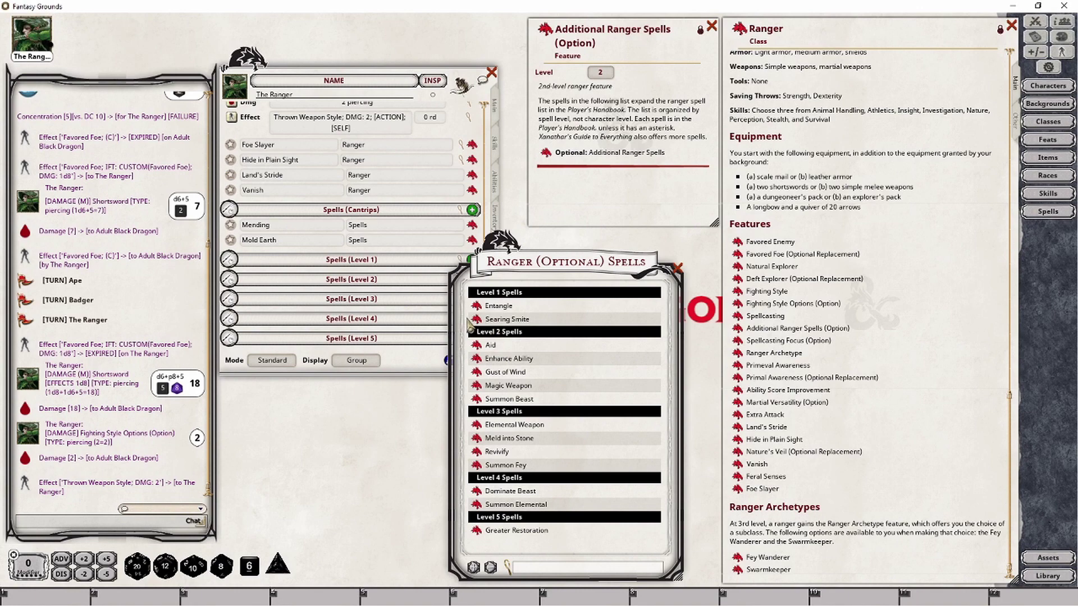
- Add Searing Smite to The Ranger's level 1 spells
left_click(233, 265)
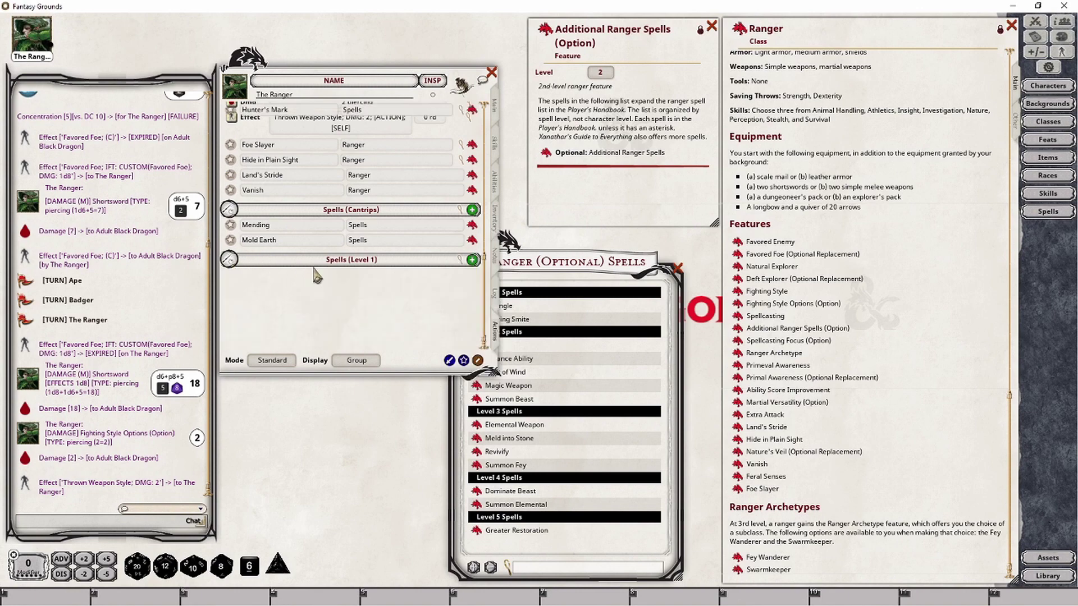
scroll(314, 270, "down", 1)
scroll(283, 287, "down", 1)
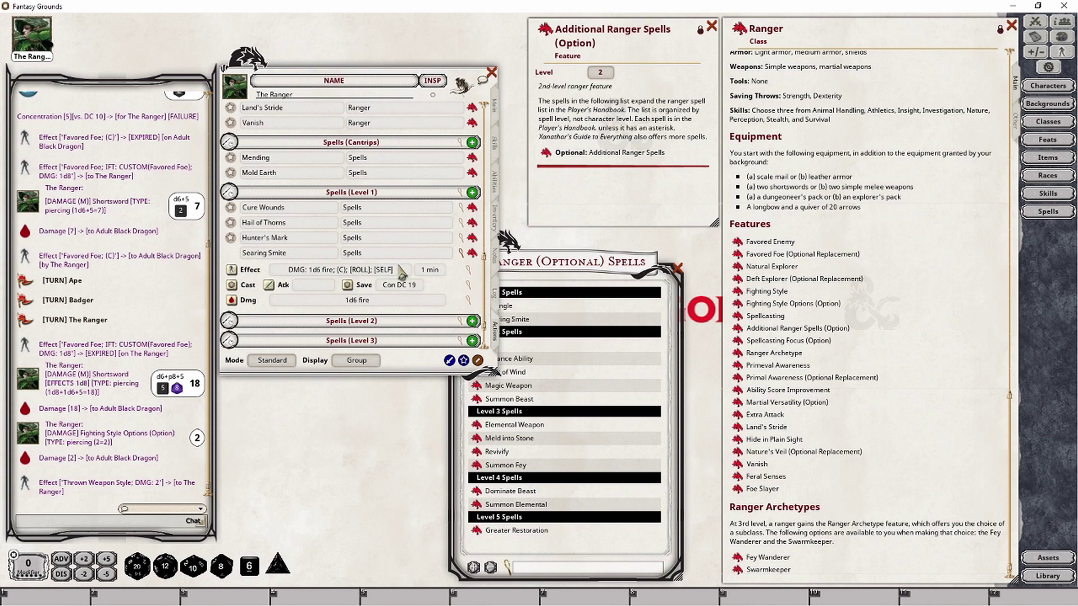
- Delete Hail of Thorns from The Ranger's level 1 spells and close the optional spell list
right_click(287, 230)
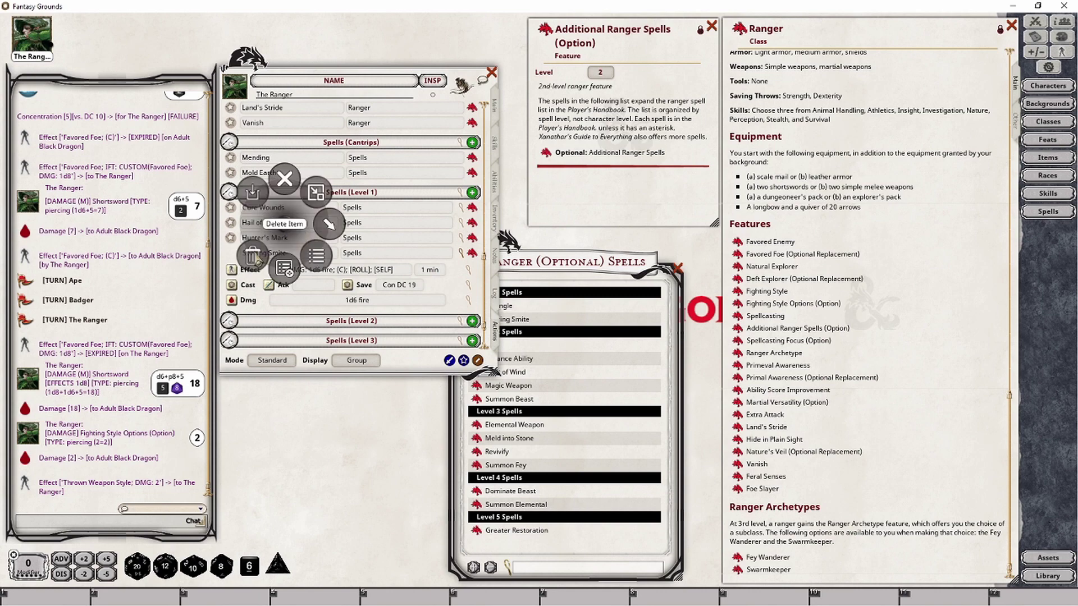
left_click(249, 255)
left_click(227, 263)
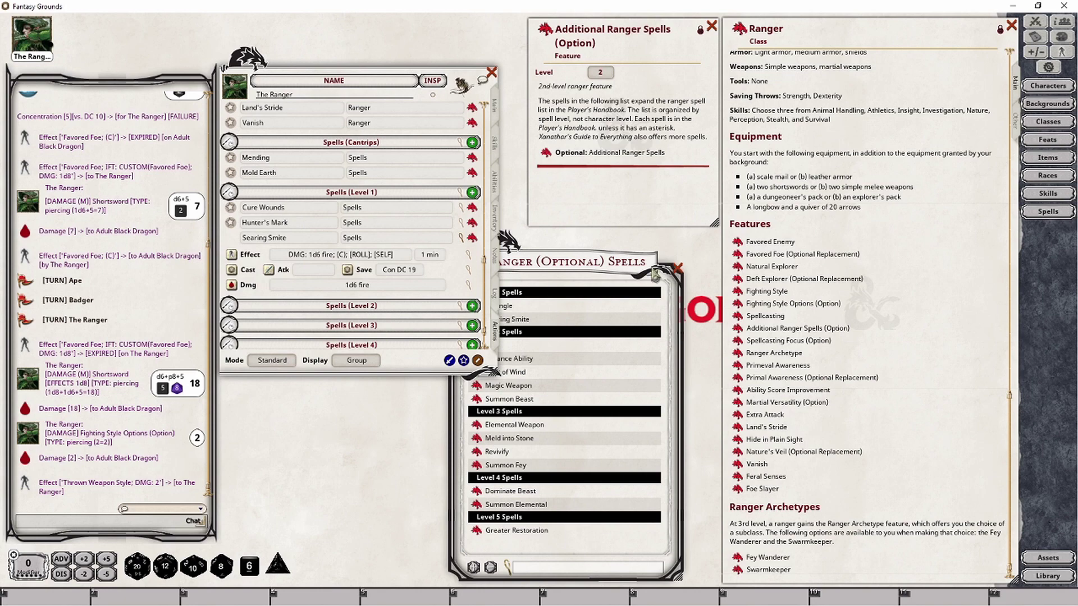
left_click(677, 269)
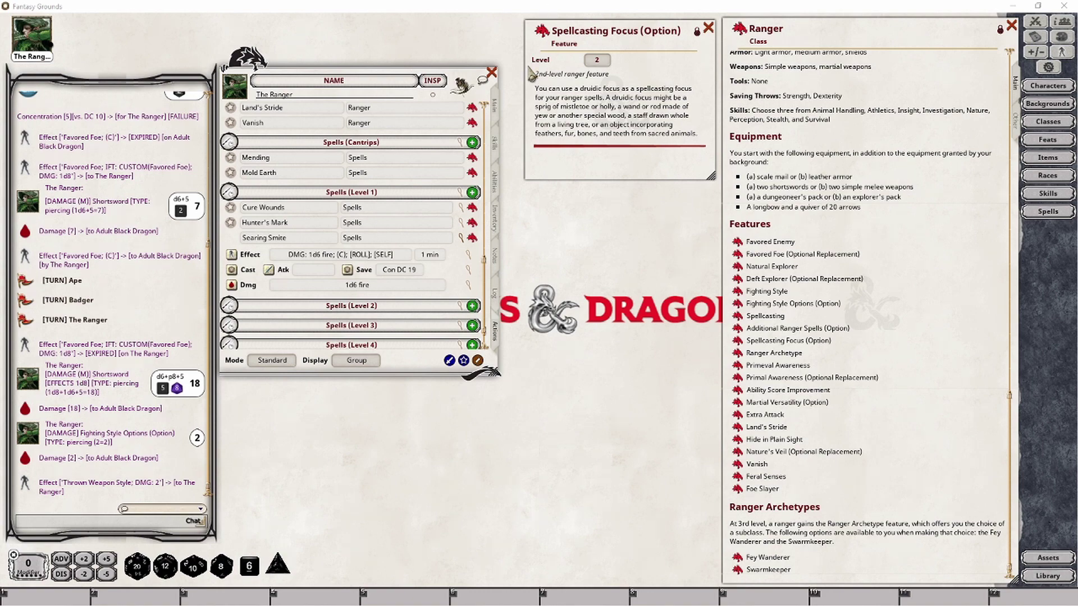
- Examine the Tooth from Alpha Wolf item in The Ranger's inventory as a possible druidic focus and close its record
left_click(495, 224)
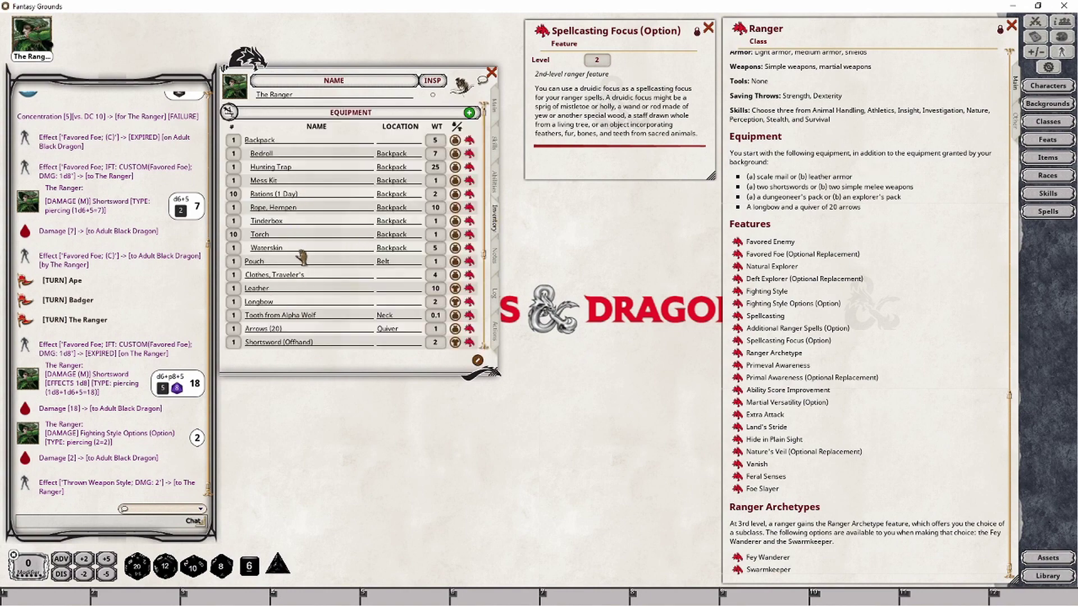
scroll(298, 336, "down", 2)
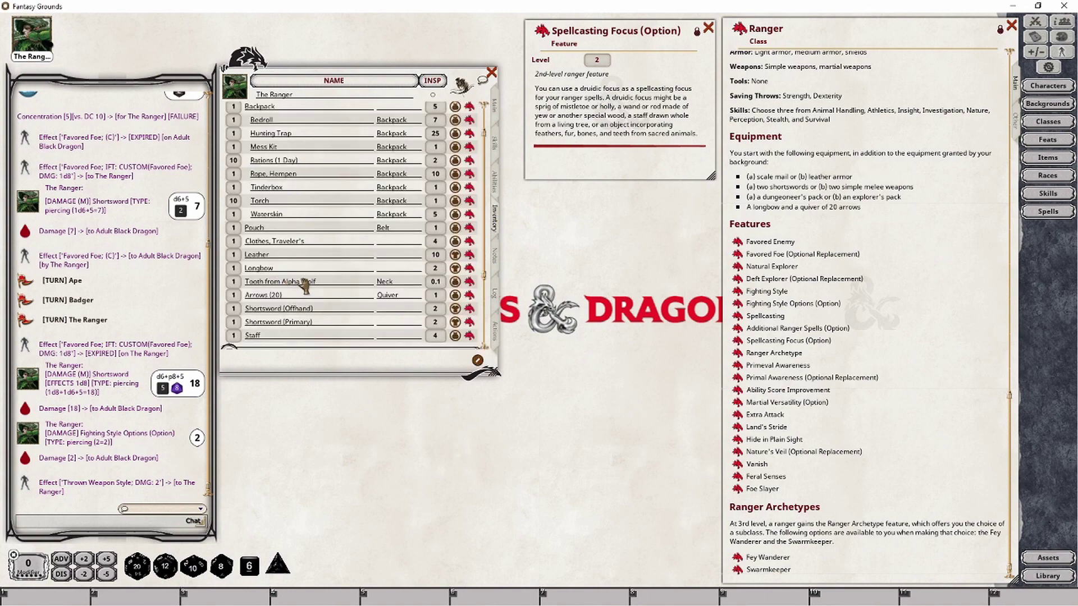
left_click(469, 282)
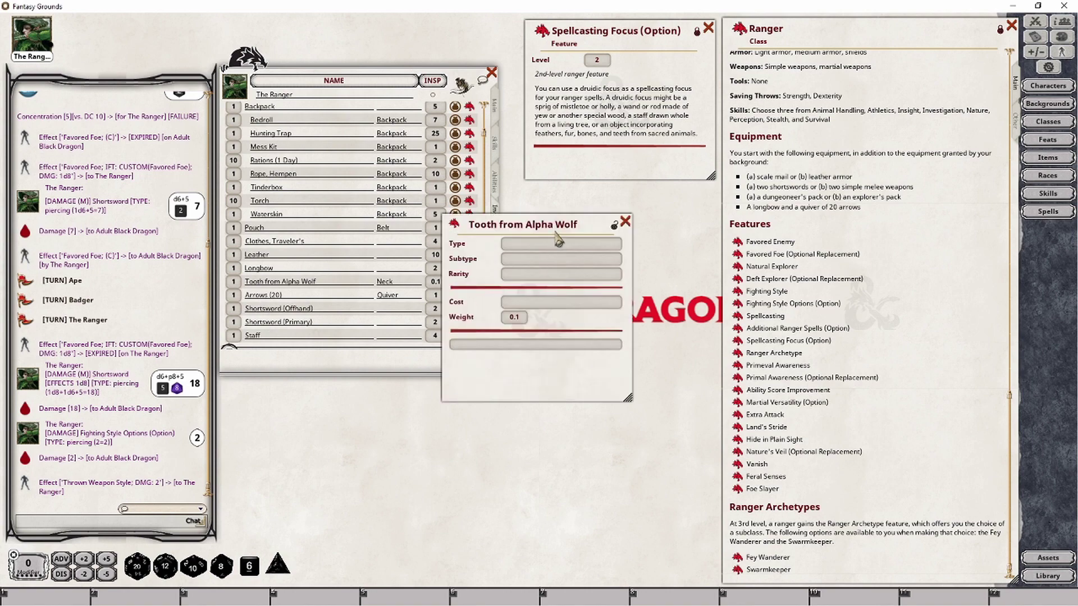
left_click_drag(556, 226, 486, 314)
left_click(474, 344)
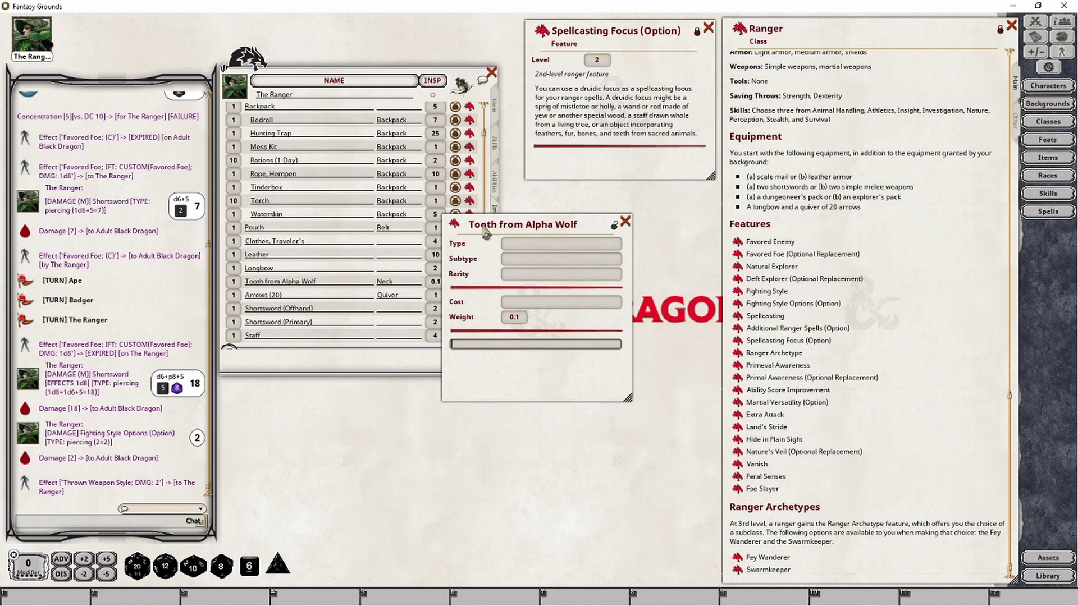
left_click(626, 222)
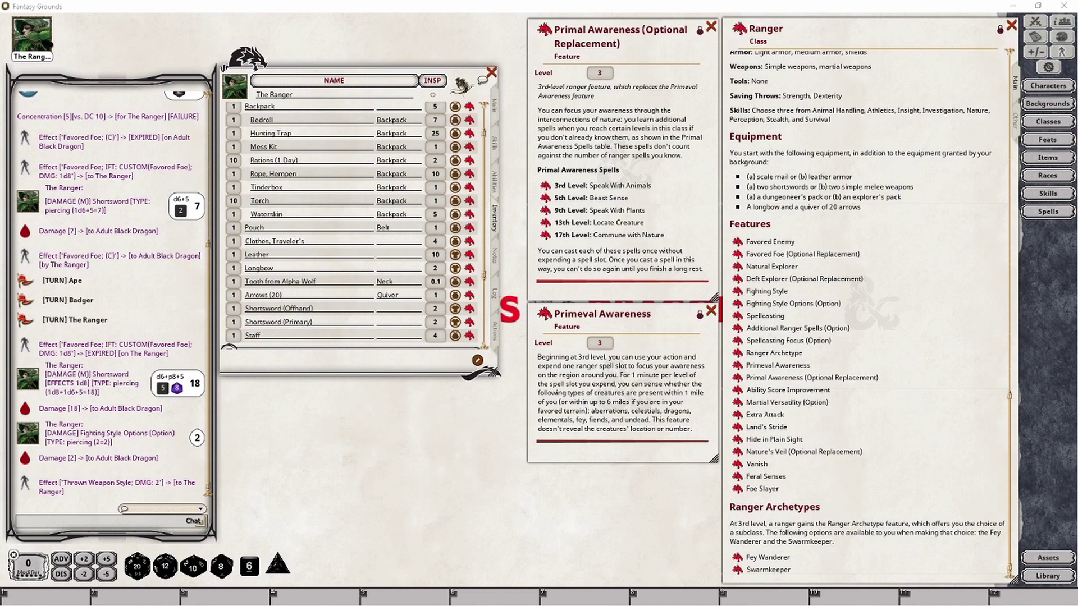
- Add Speak with Animals from Primal Awareness to The Ranger's level 1 spells and switch the actions to Preparation mode
left_click(494, 331)
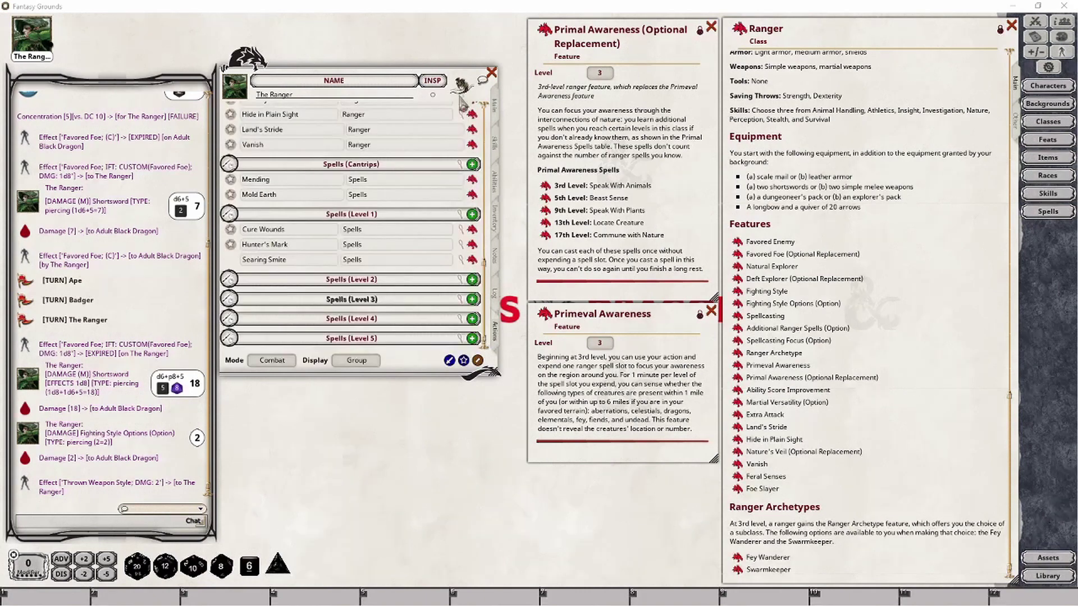
left_click_drag(551, 189, 289, 268)
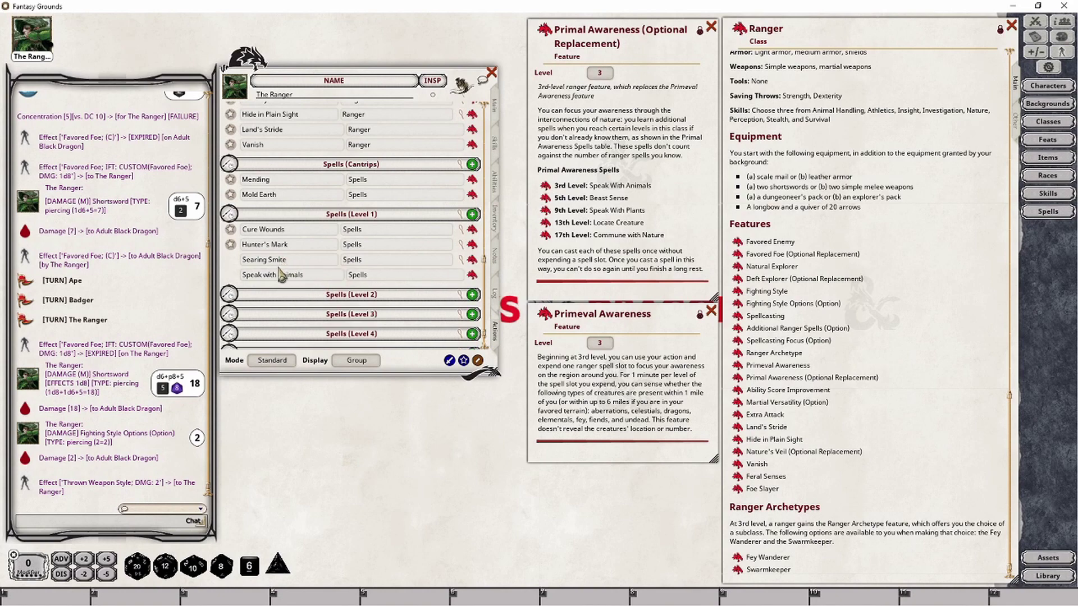
left_click(284, 361)
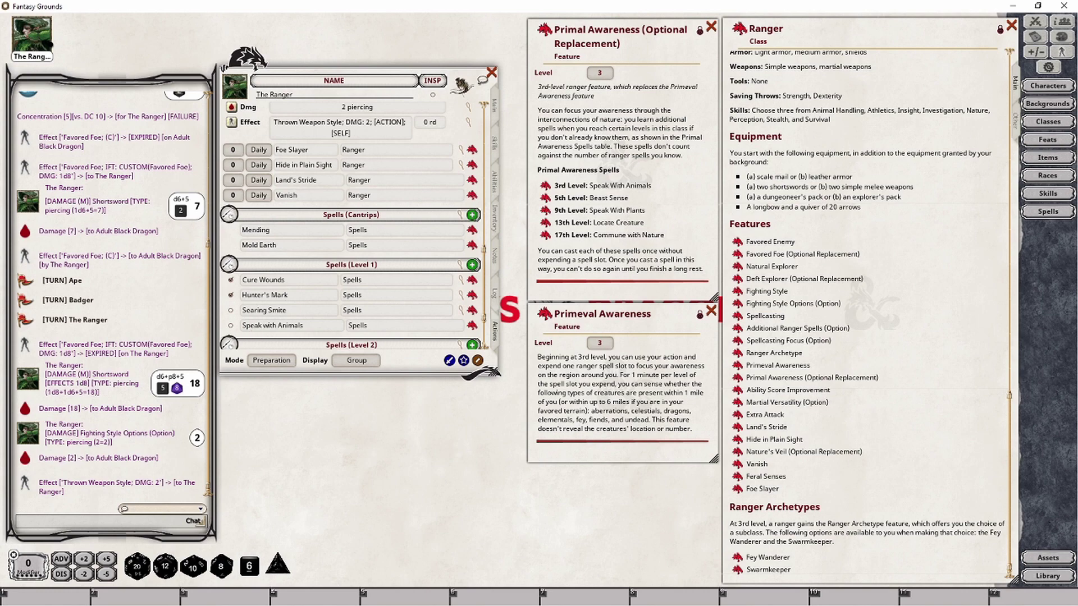
- Add a new power to The Ranger's actions and assign it to a group named Primal Awareness
left_click(449, 359)
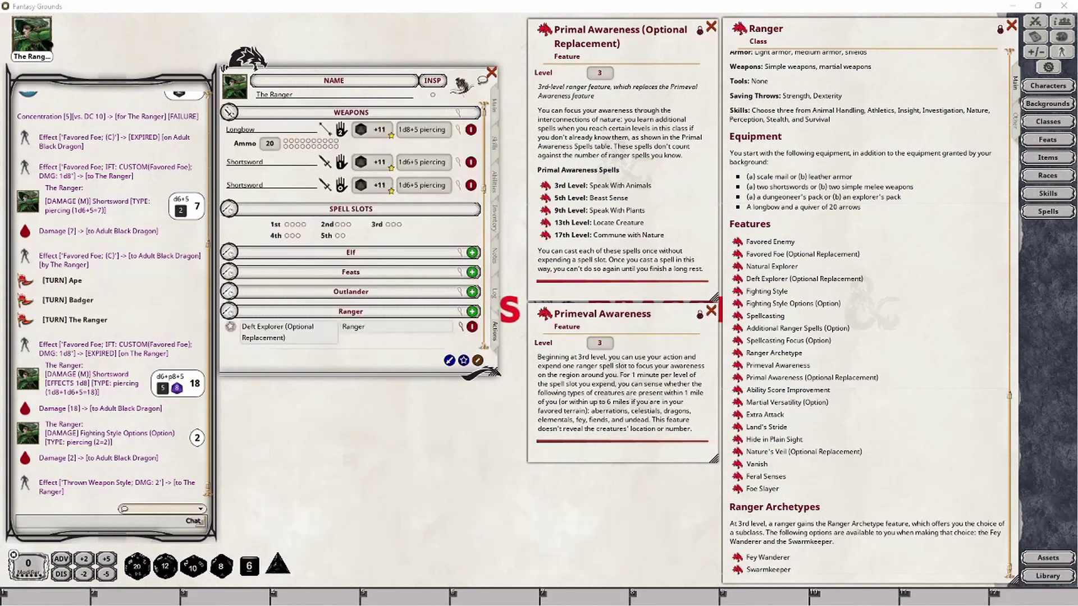
left_click(476, 360)
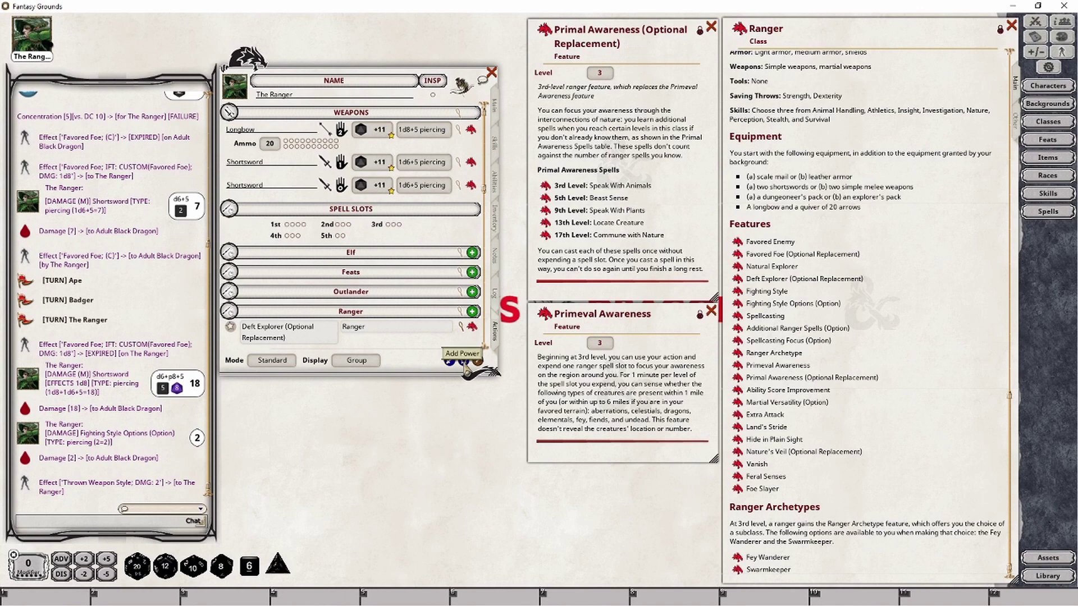
left_click(464, 362)
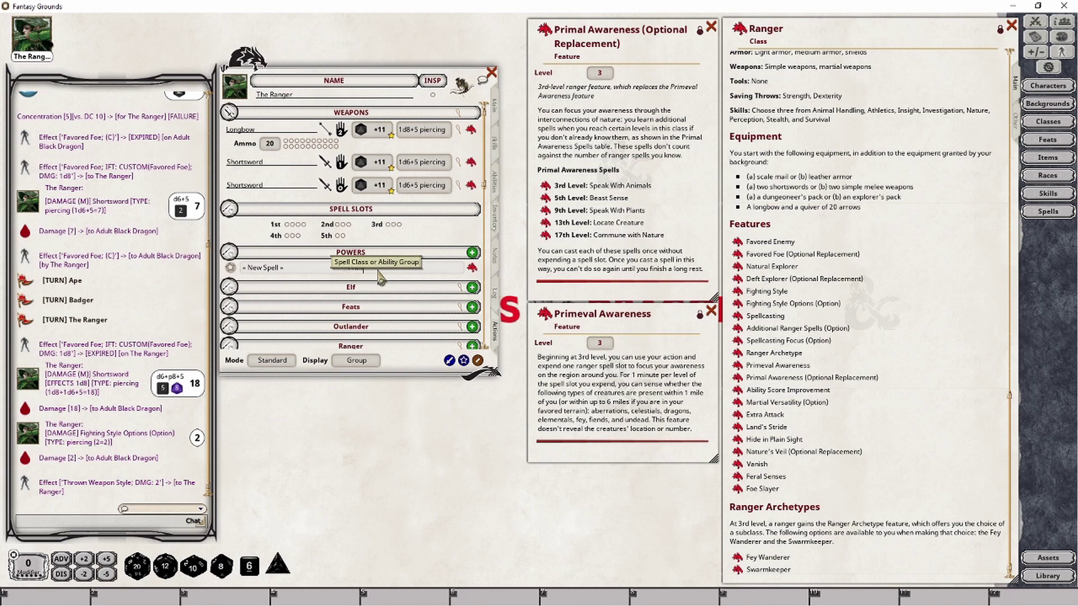
type("Awareness")
key("Return")
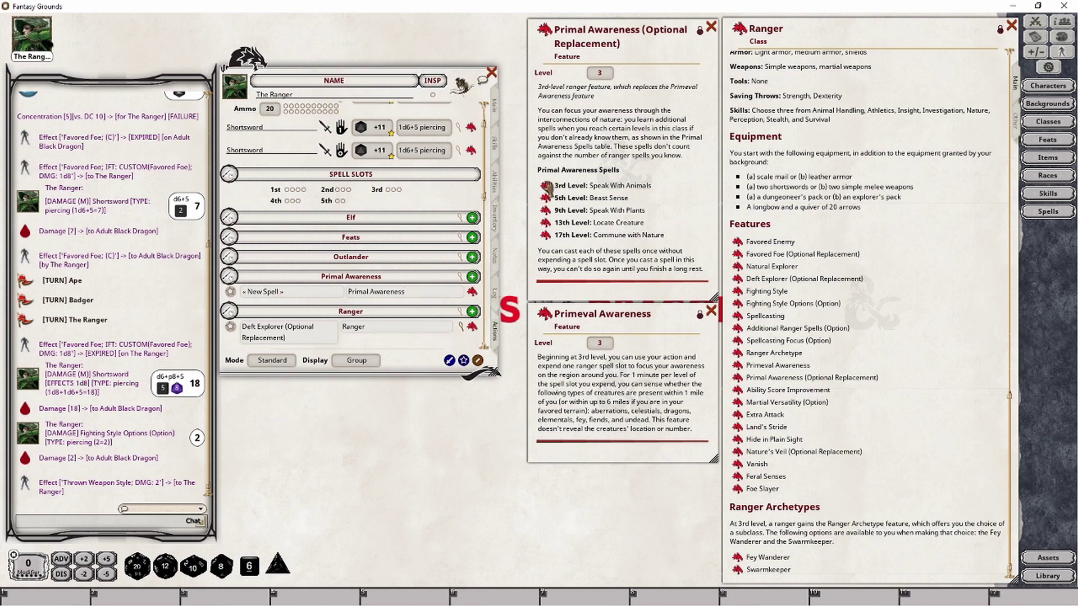
- Add Speak with Animals, Beast Sense and Speak with Plants from the feature's spell list to the Primal Awareness group
left_click_drag(544, 188, 364, 298)
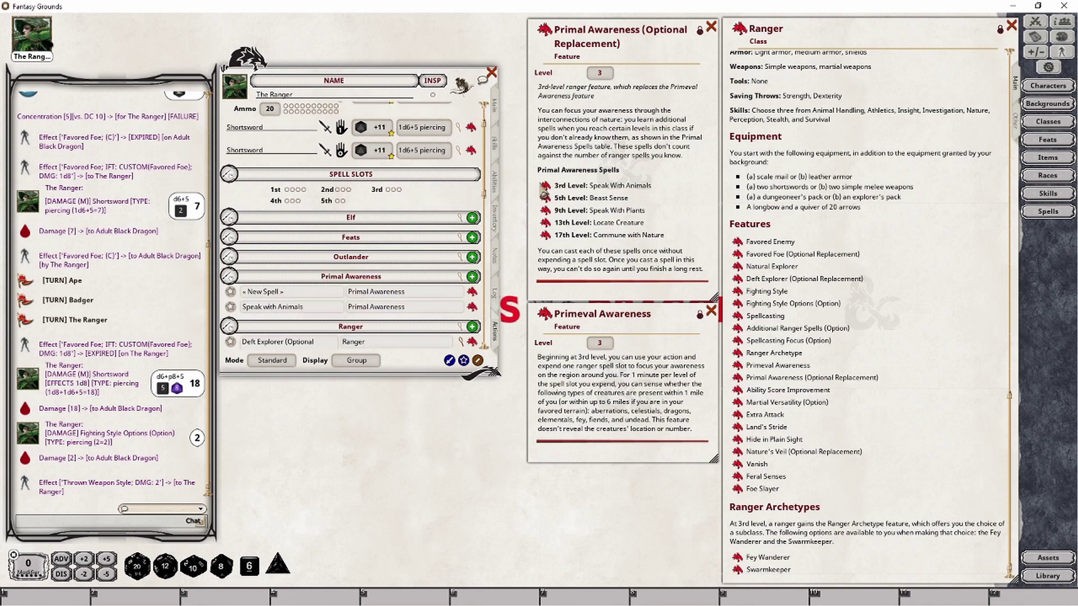
left_click_drag(545, 197, 373, 310)
left_click_drag(543, 211, 405, 305)
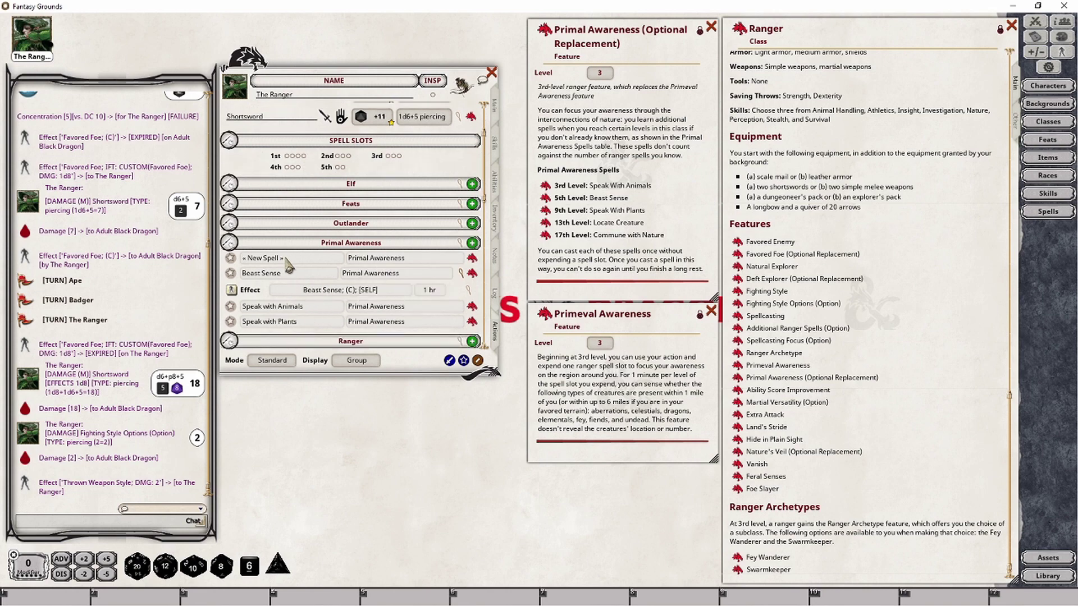
- Delete the empty New Spell entry and add Locate Creature and Commune with Nature to the Primal Awareness group
right_click(359, 258)
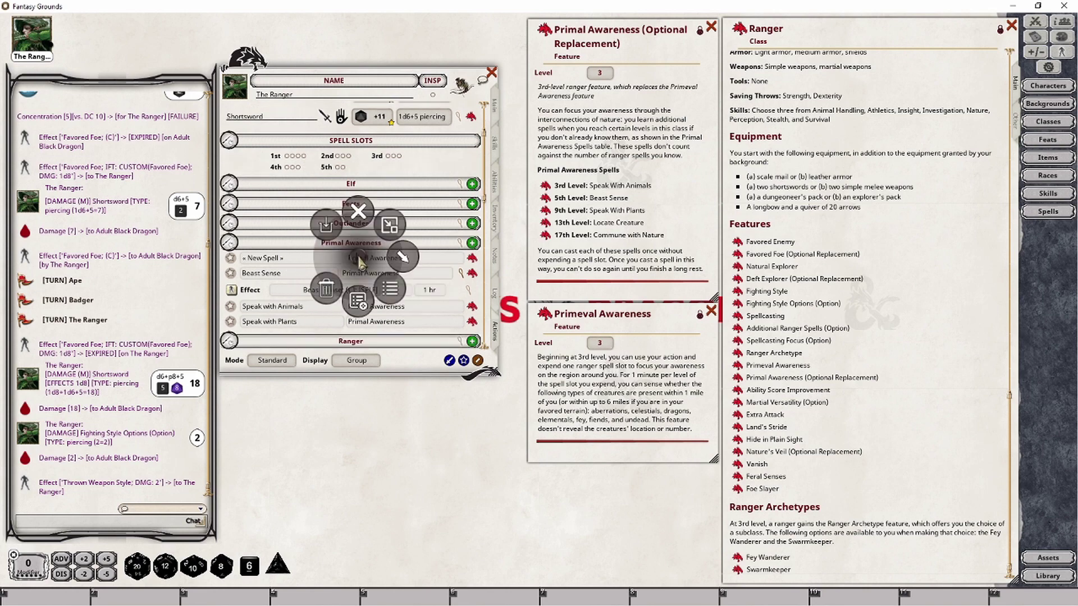
left_click(327, 290)
left_click(328, 289)
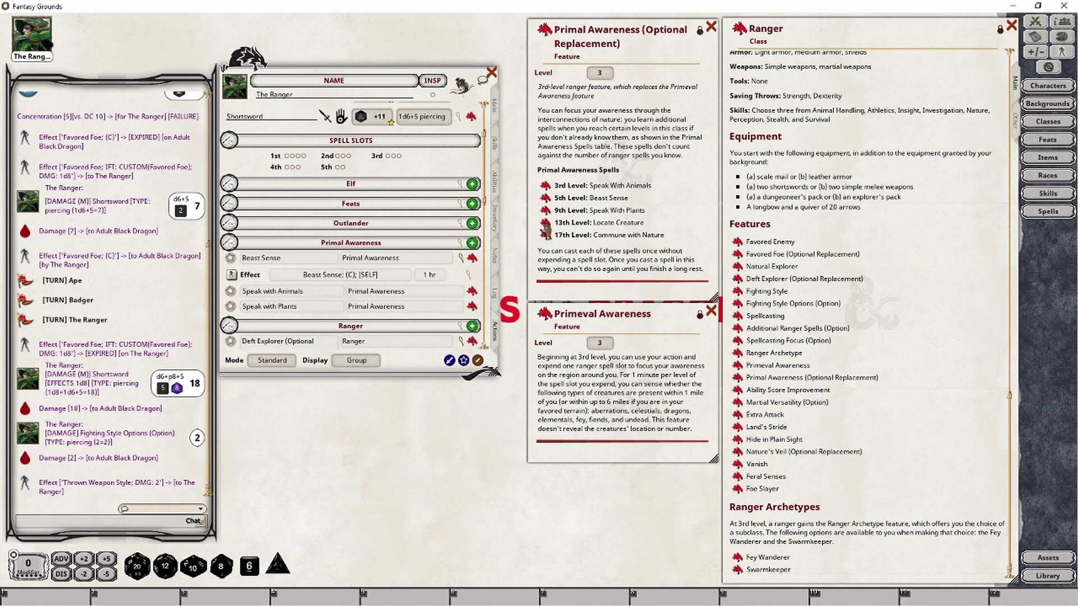
left_click_drag(545, 227, 395, 291)
scroll(392, 287, "down", 2)
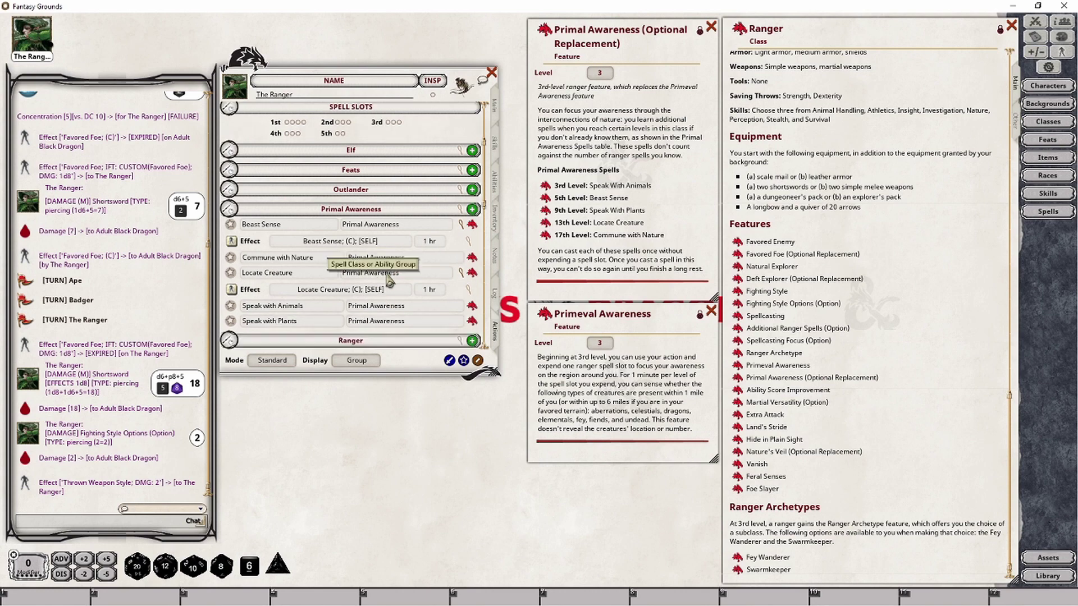
- In Preparation mode, give all five Primal Awareness spells 1 daily use each, and switch the actions to Combat mode
left_click(294, 364)
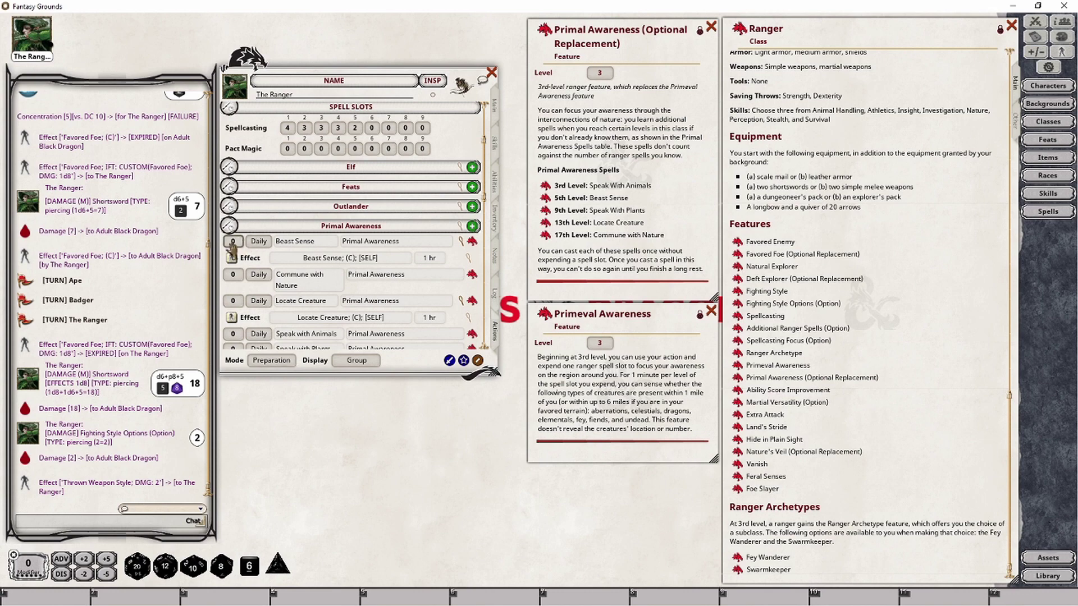
scroll(233, 241, "up", 1)
scroll(233, 274, "up", 1)
scroll(233, 300, "up", 1)
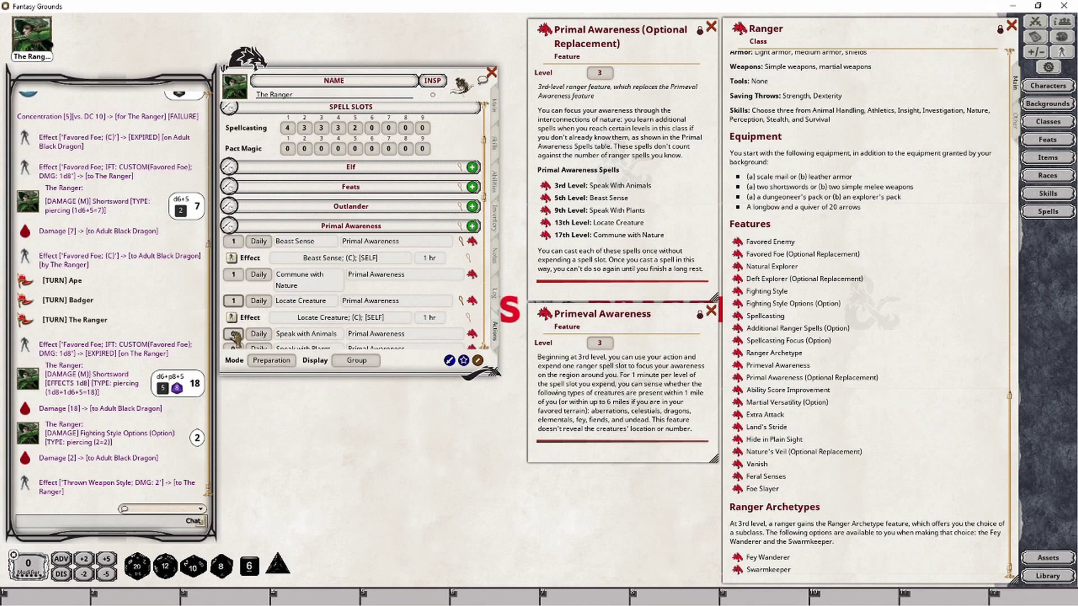
scroll(233, 334, "up", 1)
scroll(277, 330, "down", 1)
scroll(233, 315, "up", 1)
scroll(331, 315, "down", 1)
left_click(274, 362)
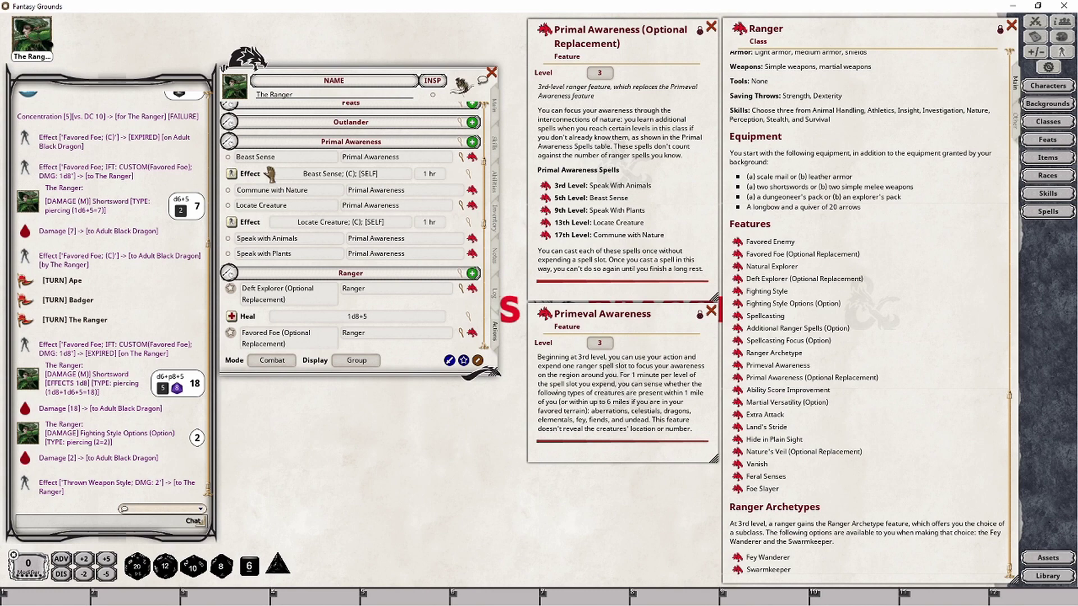
- Cast Beast Sense from Primal Awareness, restore it with a party long rest, and review the daily uses in Preparation mode before returning to Combat
left_click(228, 157)
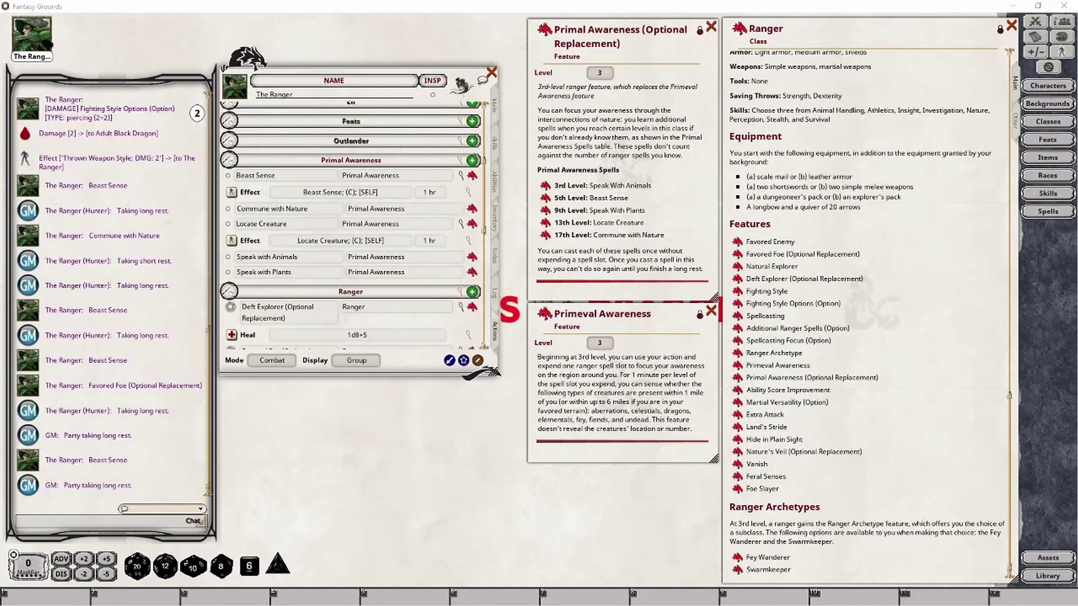
left_click(229, 176)
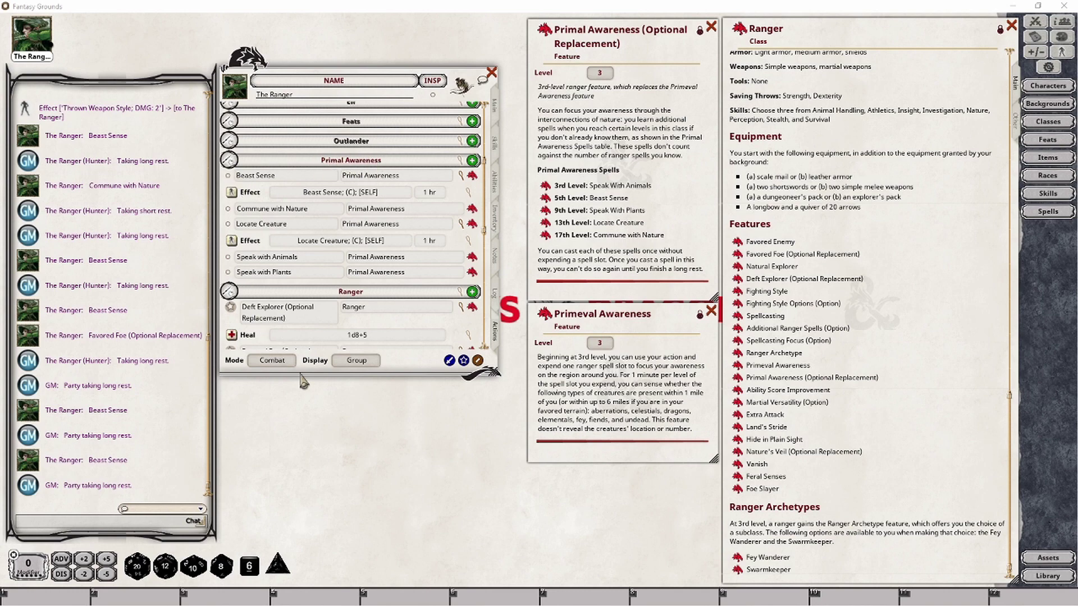
left_click(286, 362)
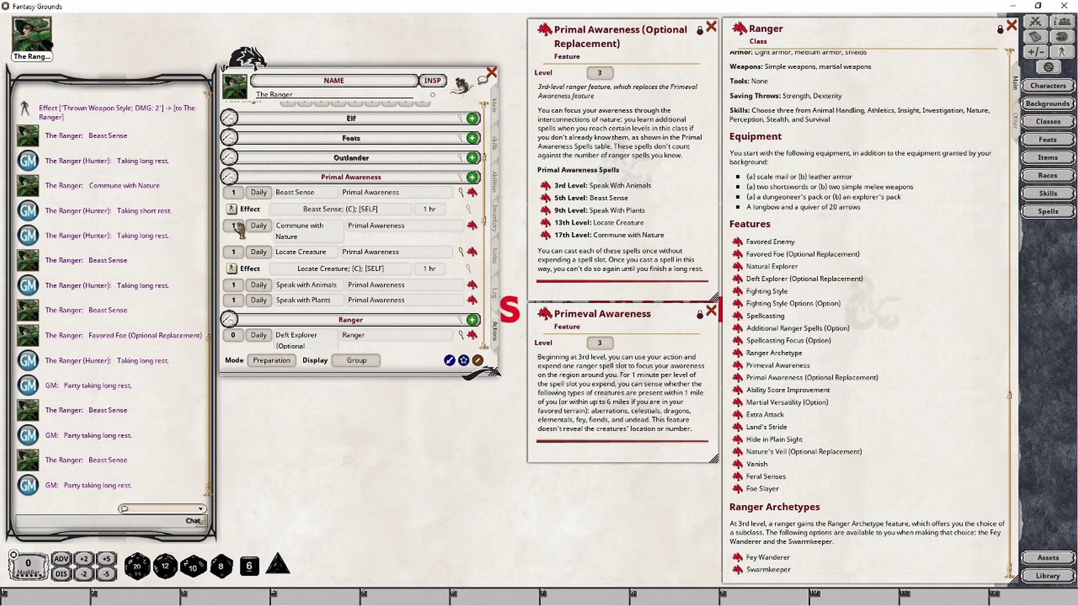
left_click(288, 363)
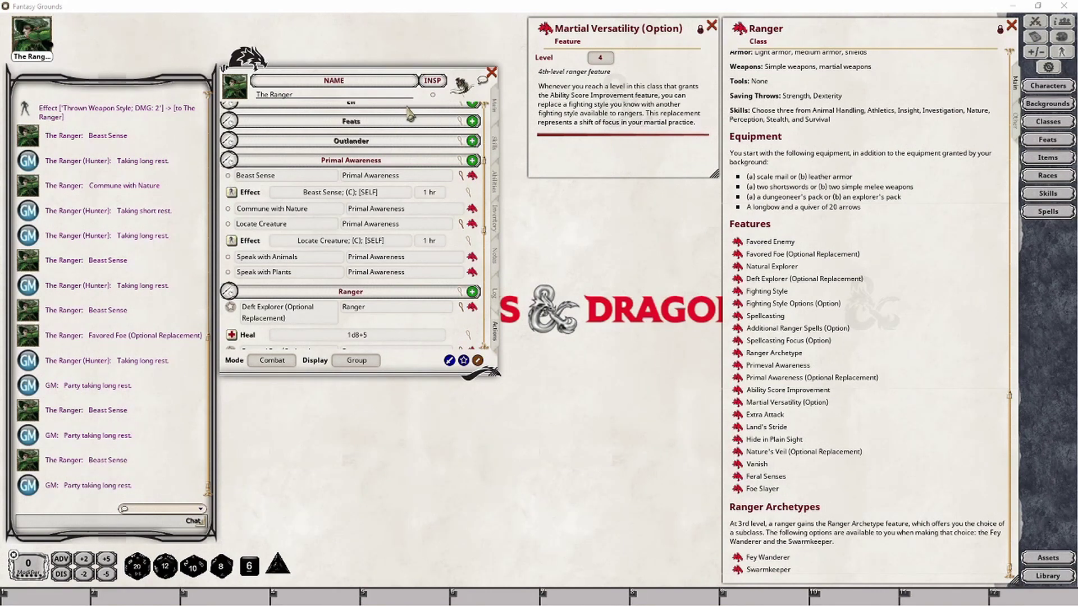
- Close the Martial Versatility record, add Nature's Veil to The Ranger's powers and assign it to the Ranger group
left_click(712, 26)
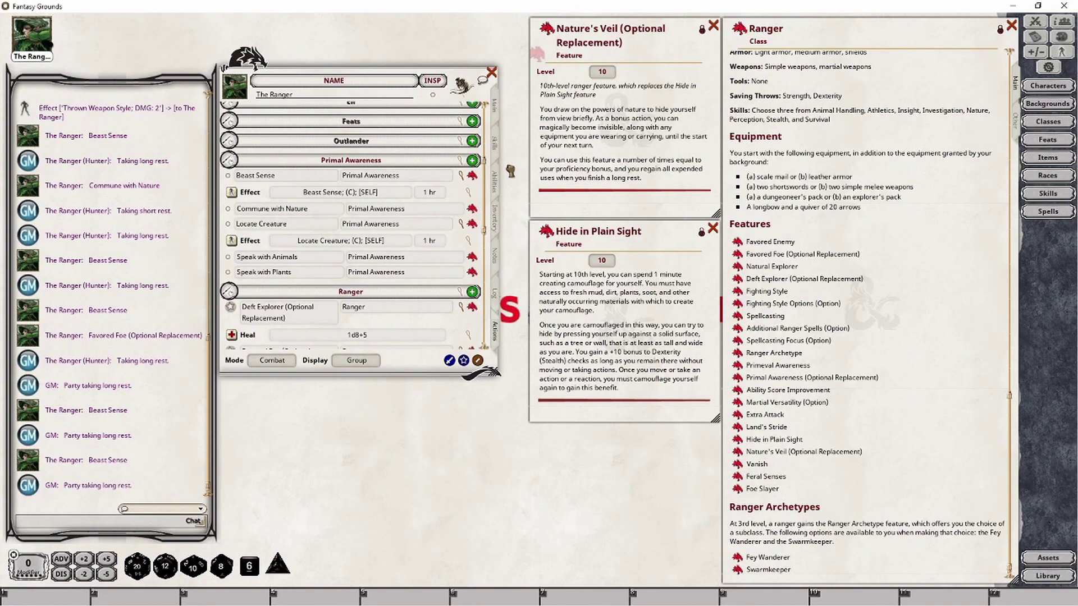
scroll(404, 247, "up", 2)
scroll(365, 140, "up", 3)
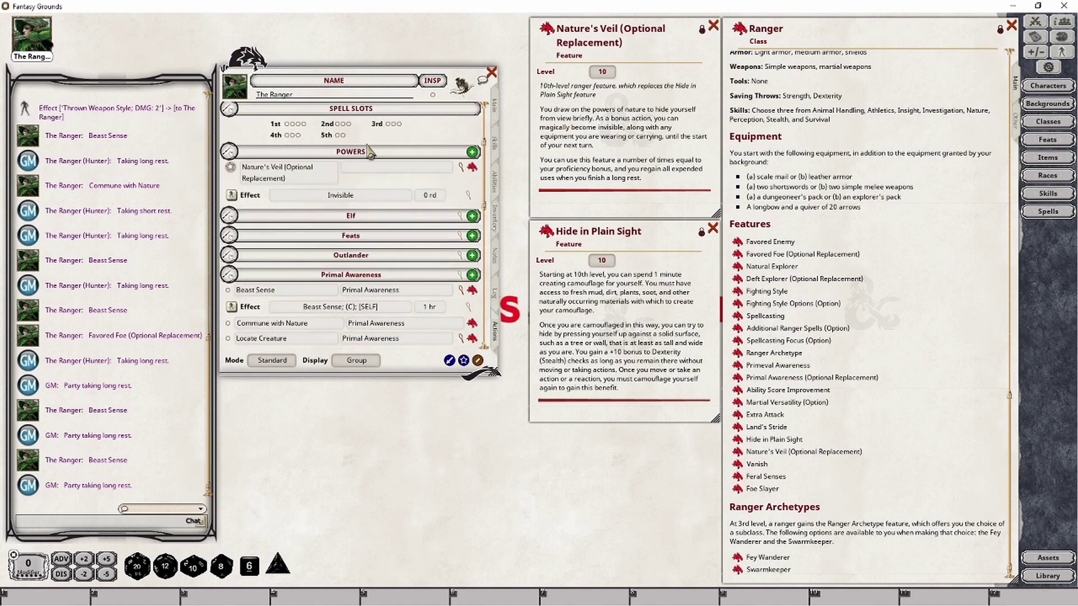
left_click(362, 166)
type("RAng")
key("BackSpace")
key("BackSpace")
key("BackSpace")
type("ang")
key("Return")
scroll(335, 252, "down", 1)
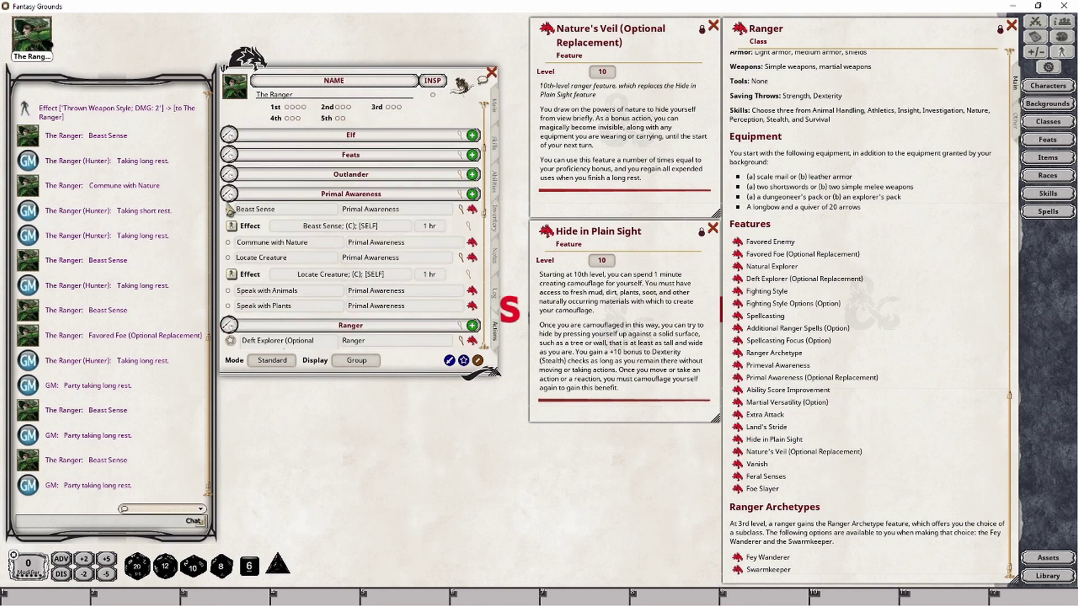
- Set Nature's Veil to 6 daily uses to match The Ranger's proficiency bonus, and switch the actions to Combat mode
scroll(292, 224, "down", 4)
scroll(291, 222, "down", 5)
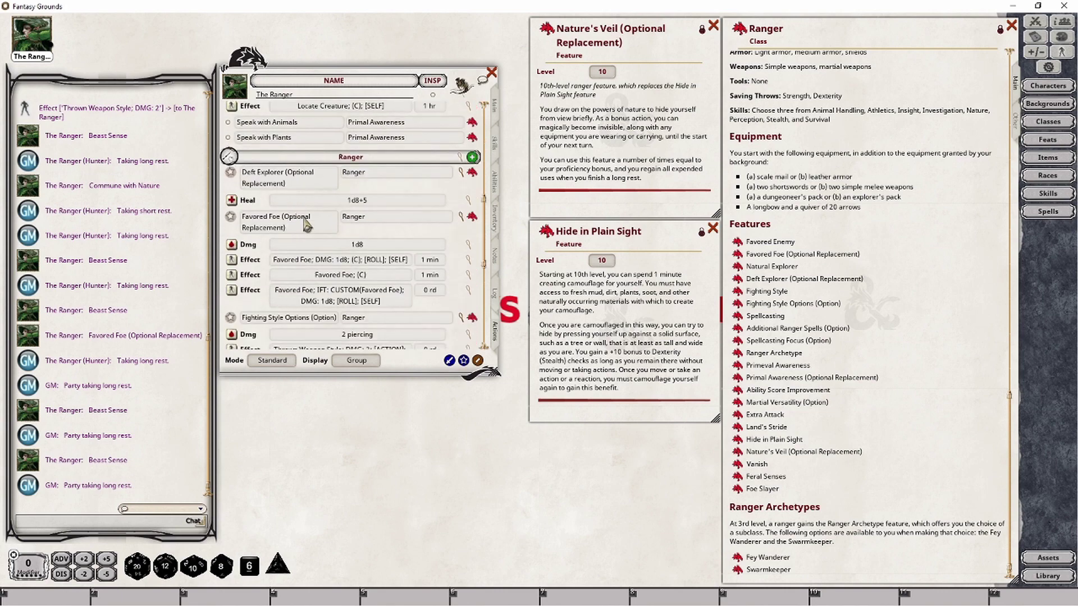
scroll(307, 216, "down", 1)
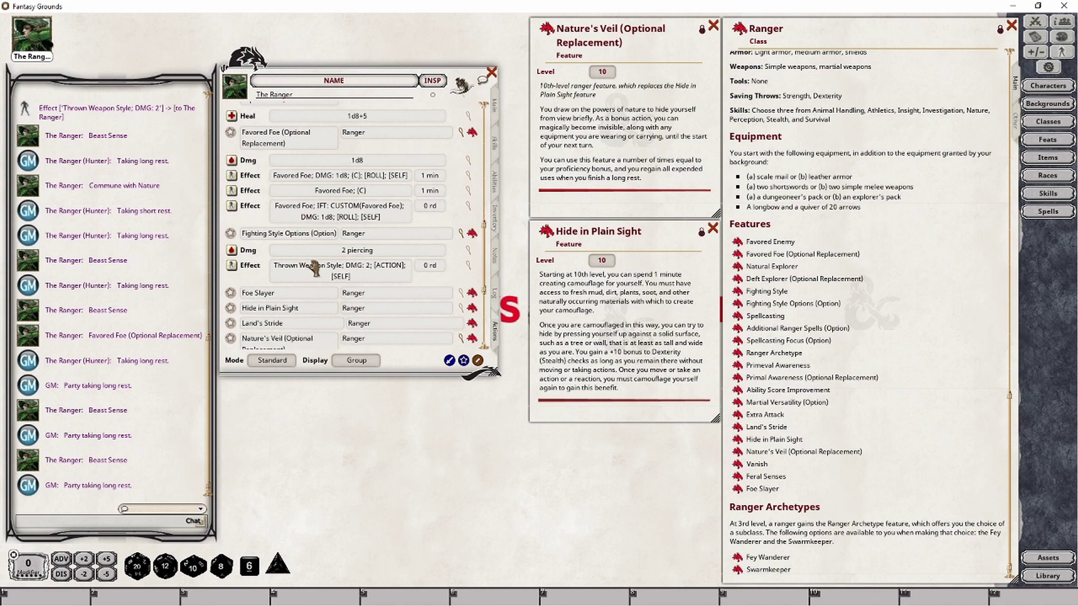
scroll(312, 265, "down", 2)
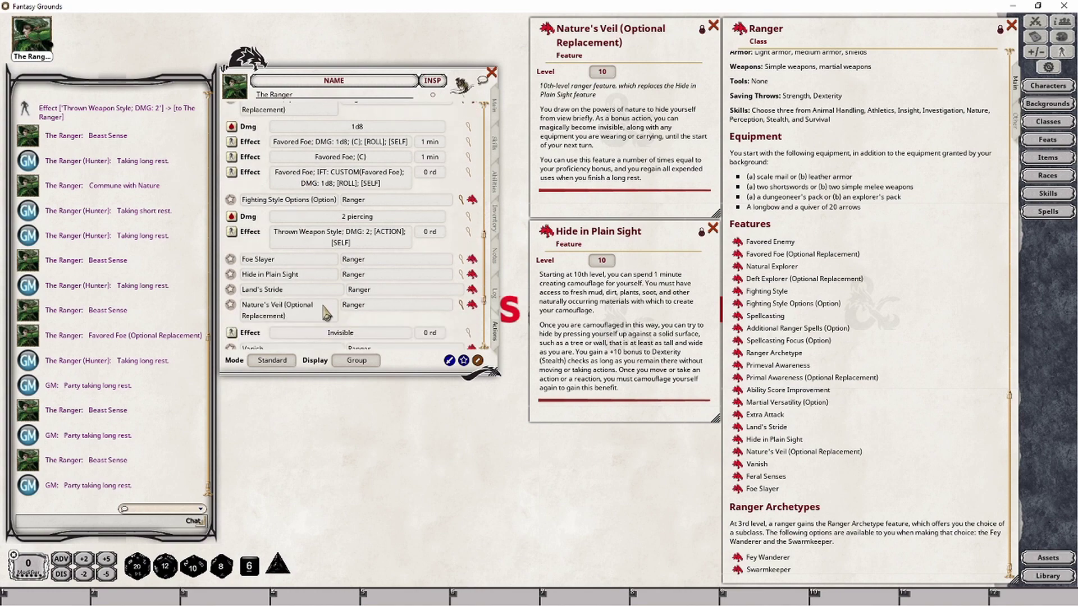
scroll(326, 311, "down", 2)
left_click(272, 360)
scroll(278, 331, "up", 2)
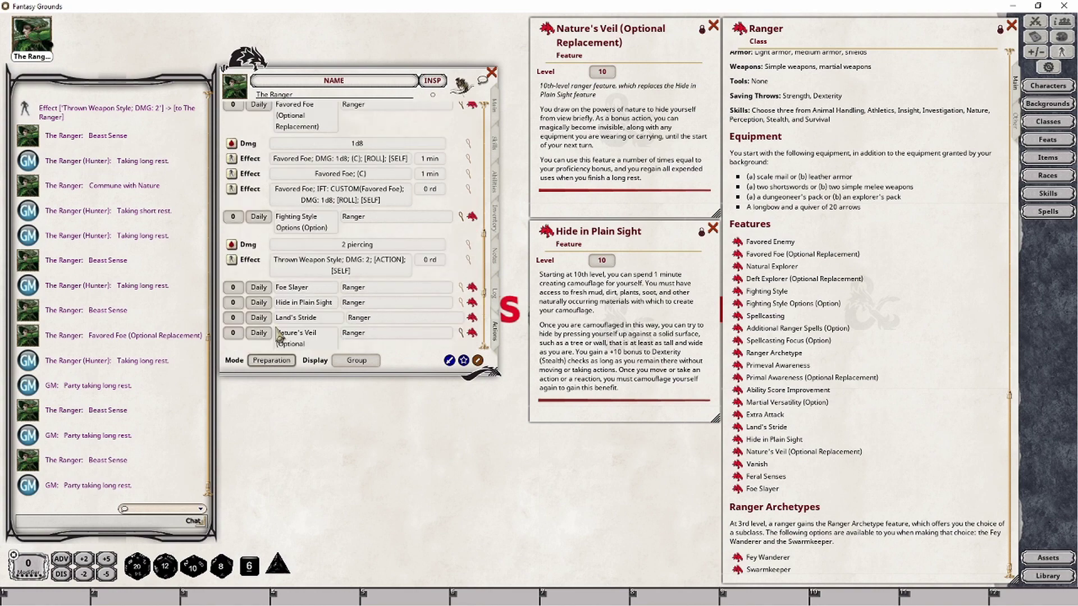
scroll(287, 278, "down", 1)
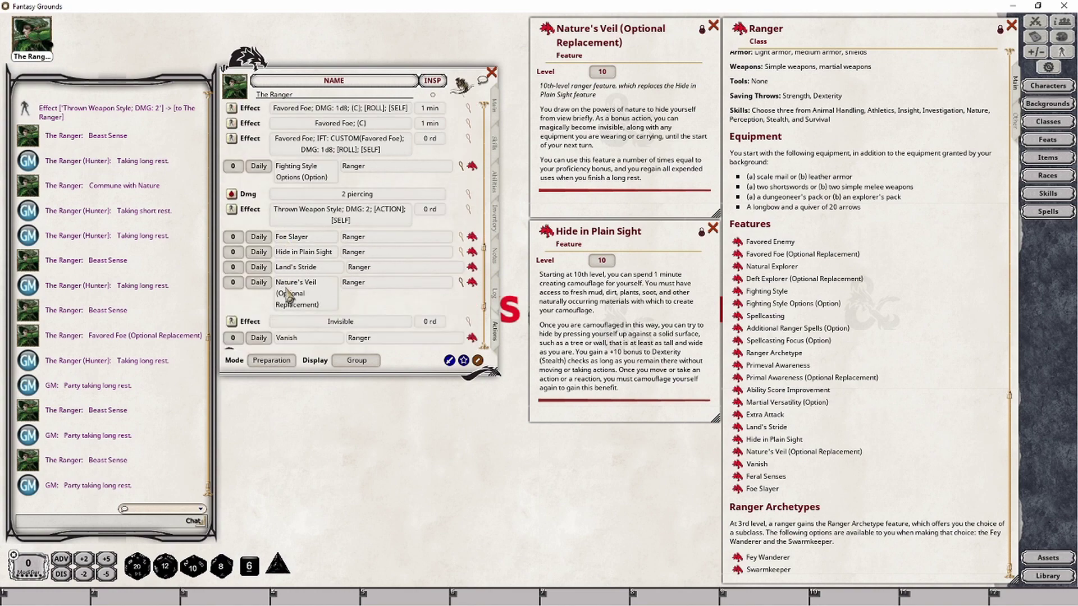
left_click(233, 287)
left_click(494, 106)
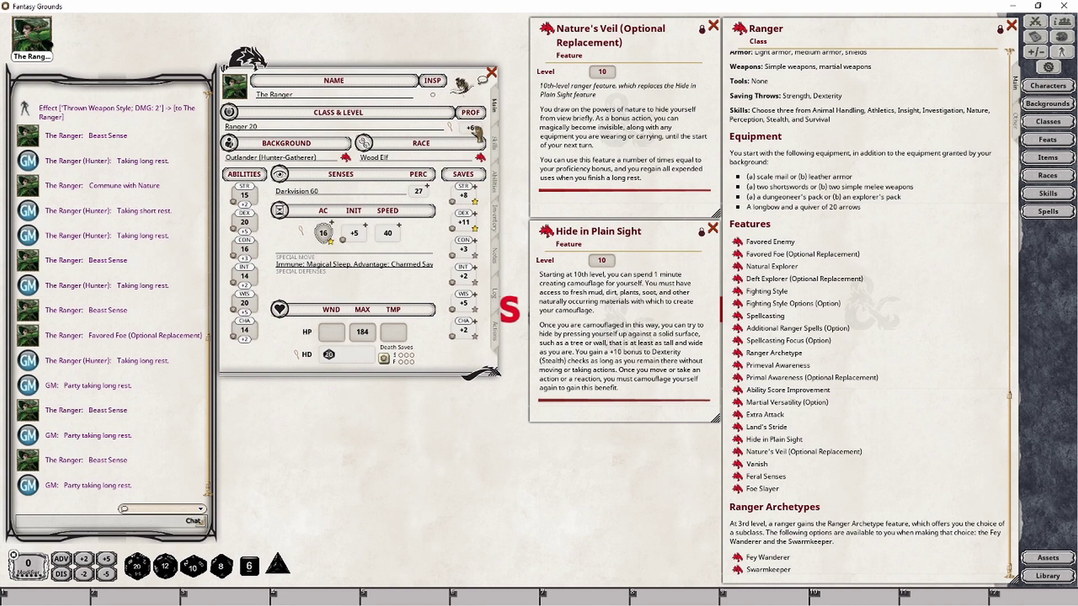
left_click(494, 330)
scroll(303, 286, "down", 3)
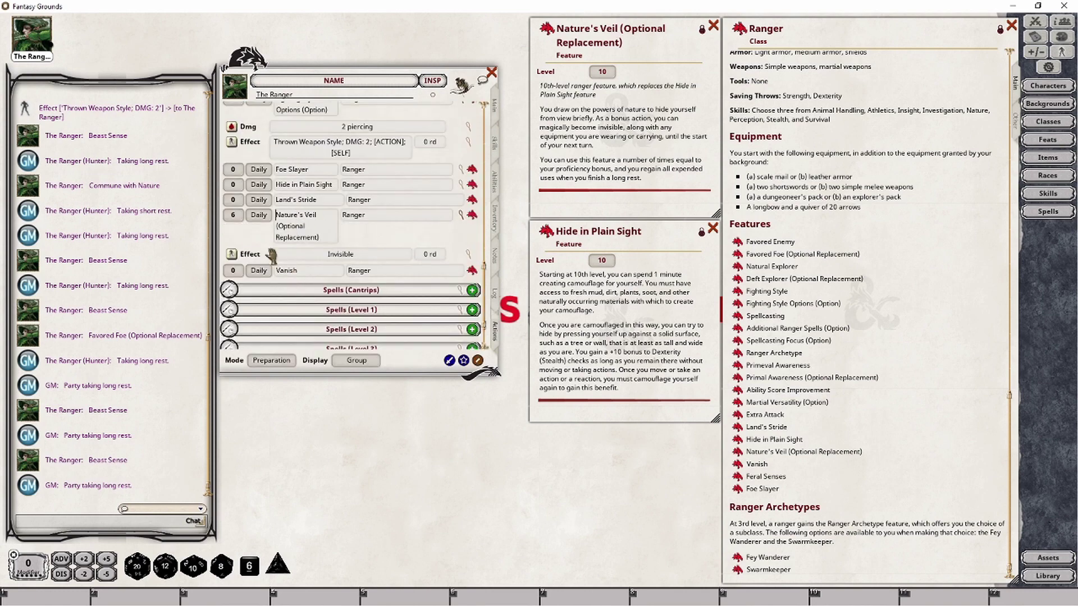
left_click(274, 363)
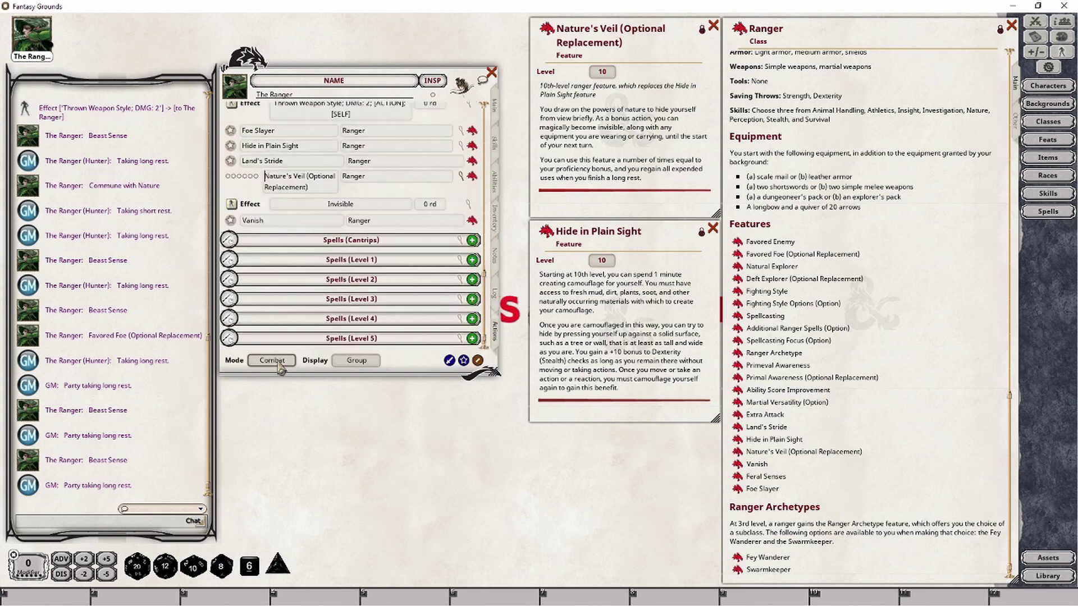
- Expend all six uses of Nature's Veil and restore them with a party long rest
left_click(230, 176)
left_click(234, 177)
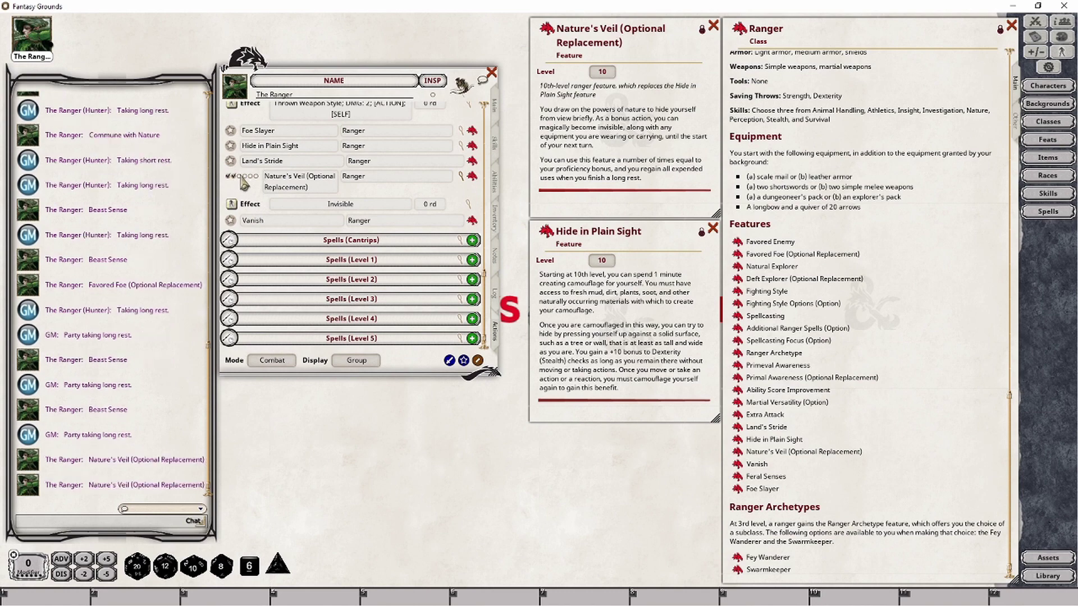
left_click(240, 177)
left_click(245, 176)
left_click(251, 176)
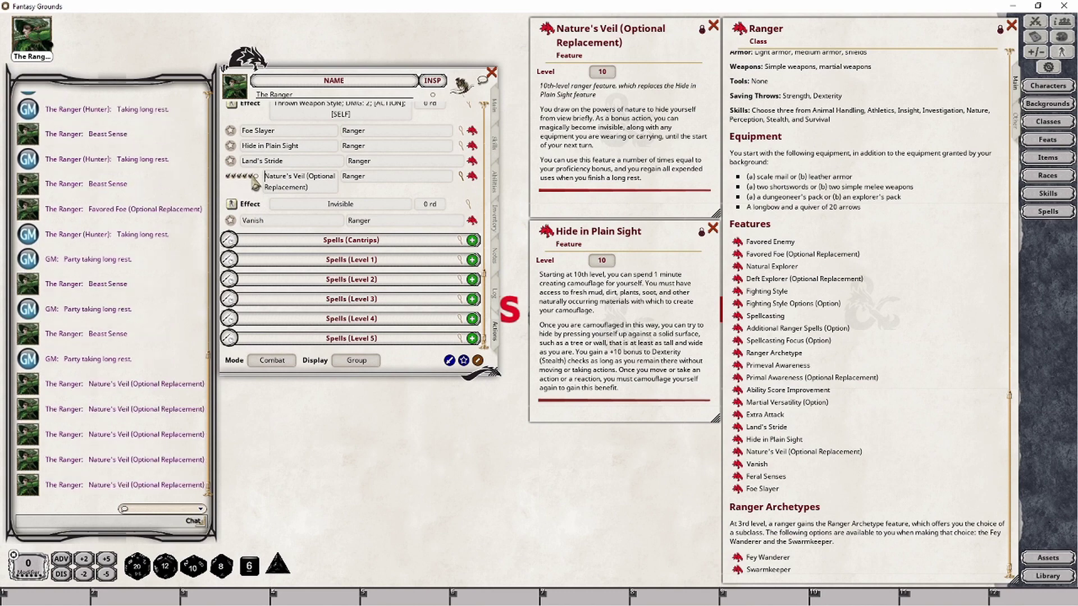
left_click(257, 176)
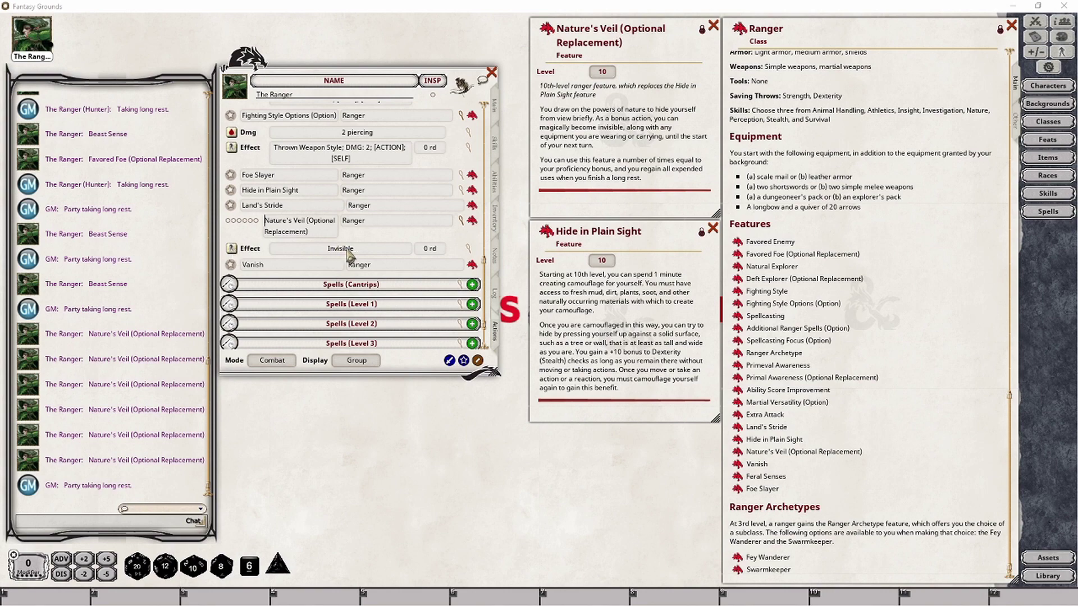
- Set the targeting of Nature's Veil's Invisible effect to Self and close the effect details
left_click(468, 251)
left_click_drag(526, 261, 402, 412)
left_click(406, 499)
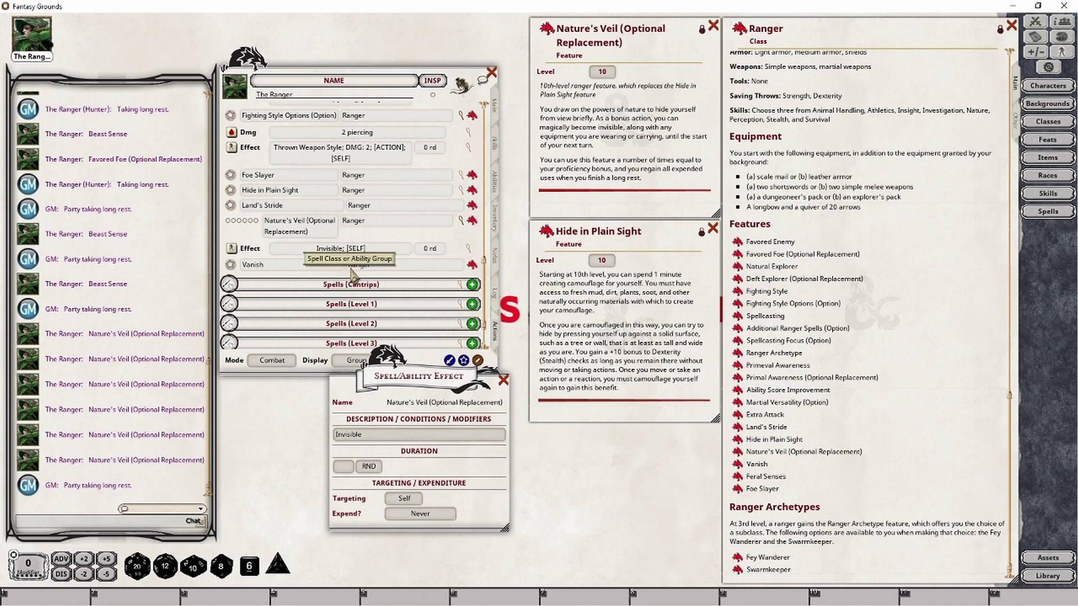
left_click(503, 381)
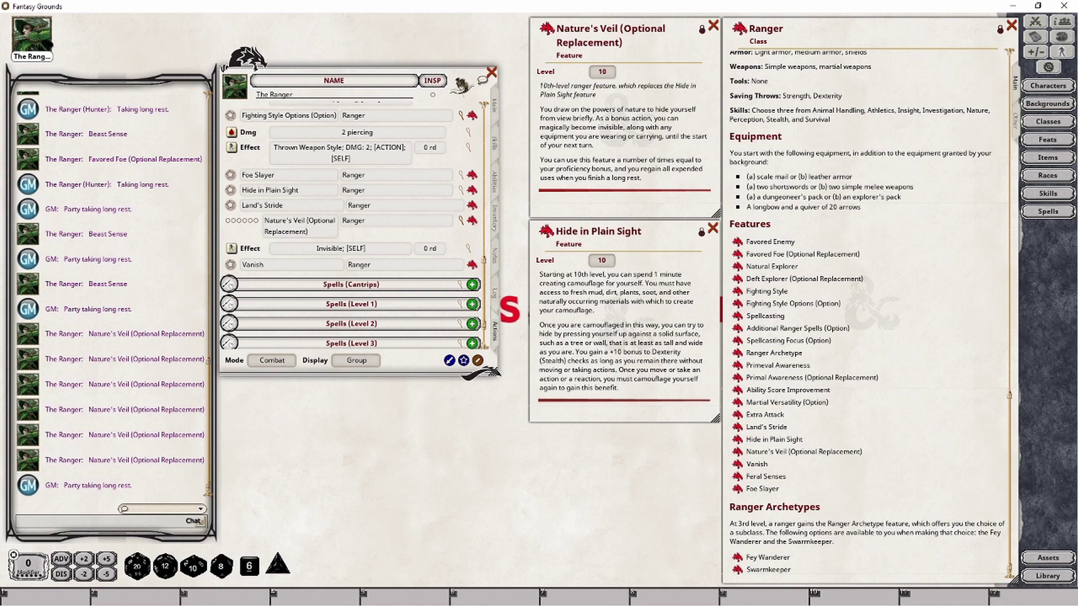
- Spend Nature's Veil uses again one after another and recover them through another party long rest
left_click(228, 221)
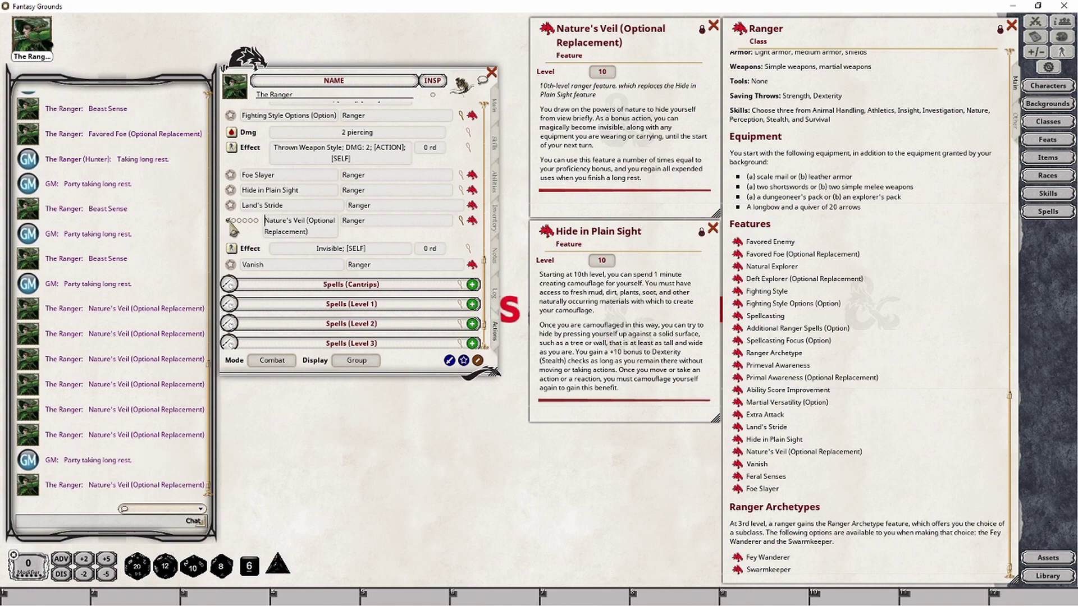
left_click(234, 220)
left_click(240, 221)
left_click(249, 222)
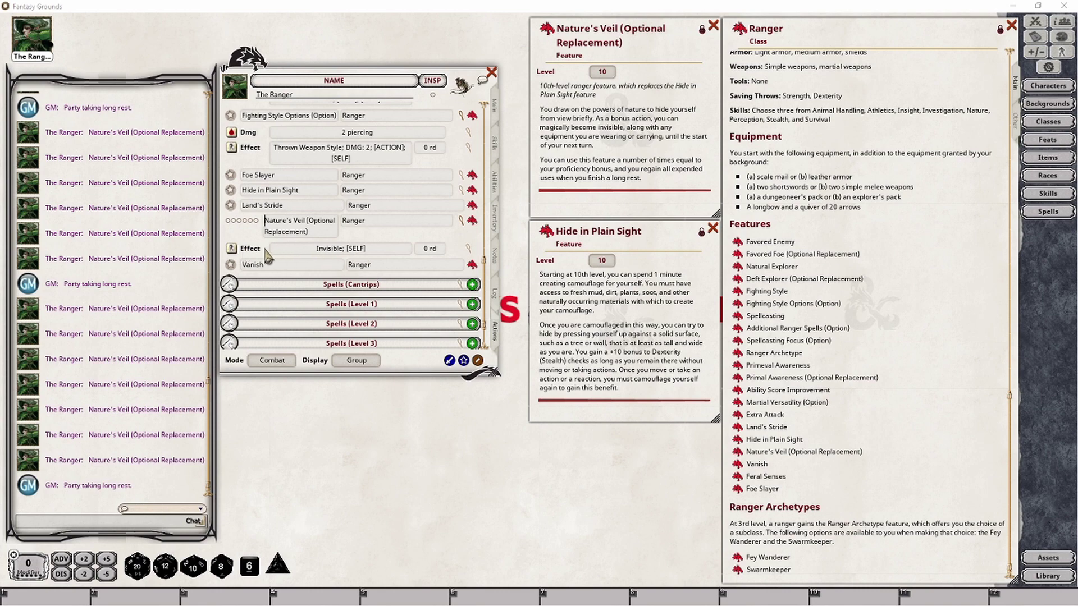
- Reopen the Nature's Veil effect details, switch targeting to Targets and back to Self, and close them
left_click(470, 249)
left_click_drag(422, 384, 389, 330)
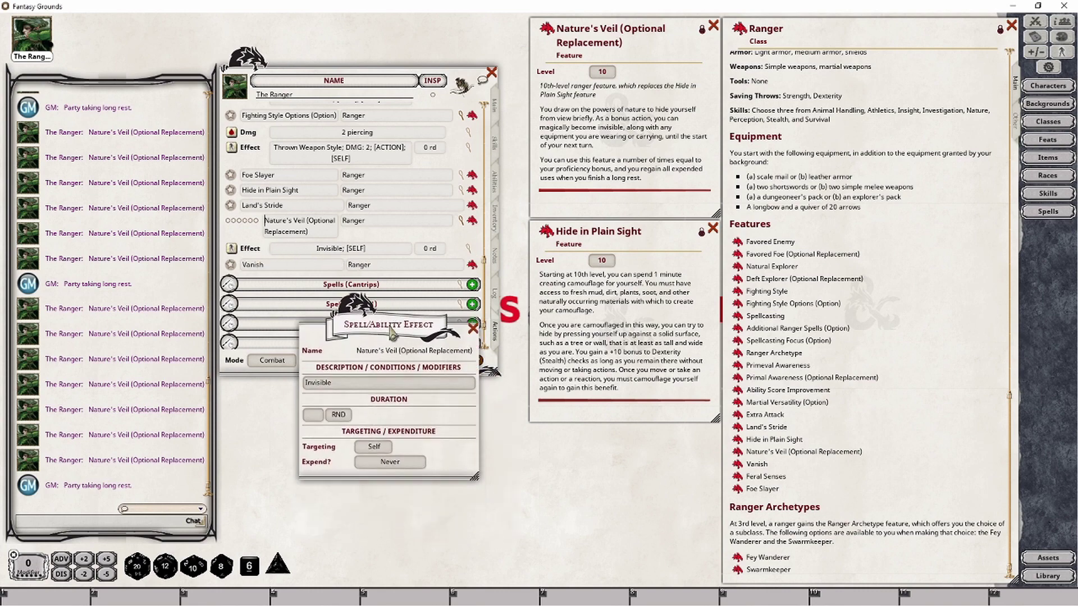
left_click(381, 451)
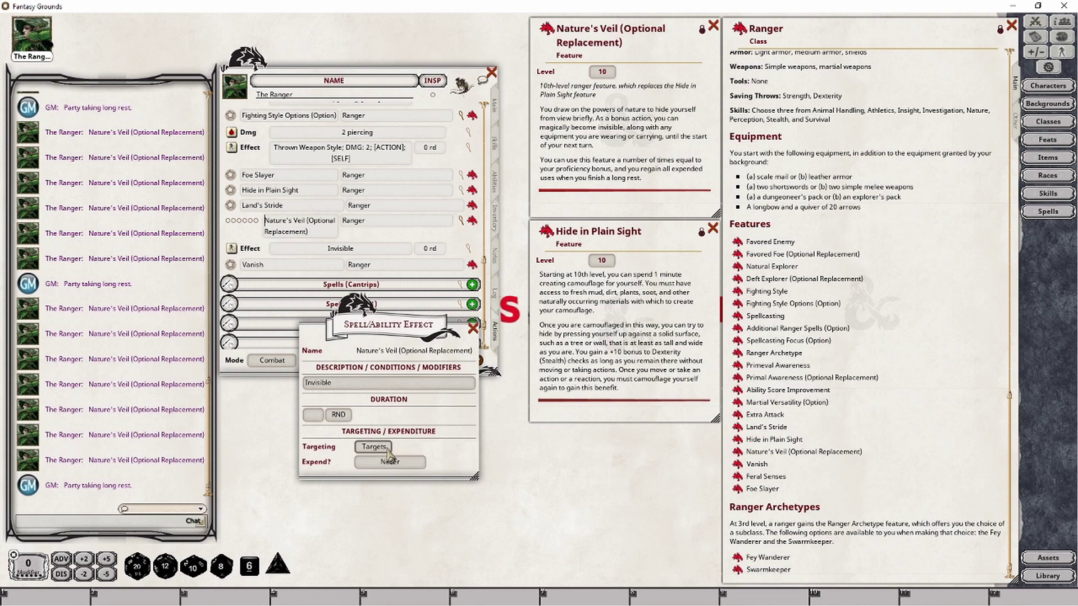
left_click(373, 449)
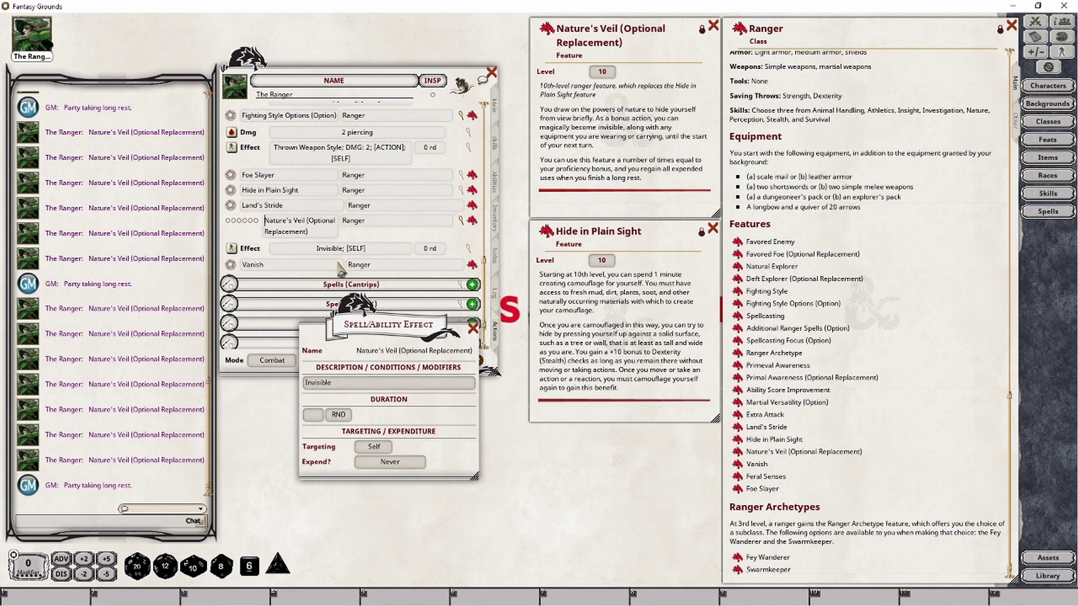
left_click(473, 328)
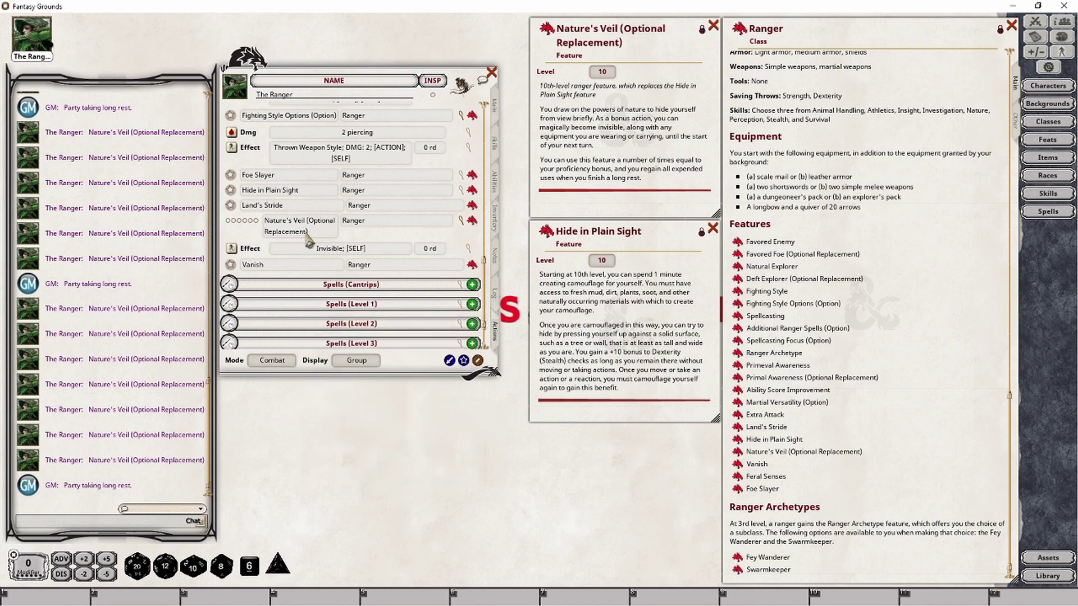